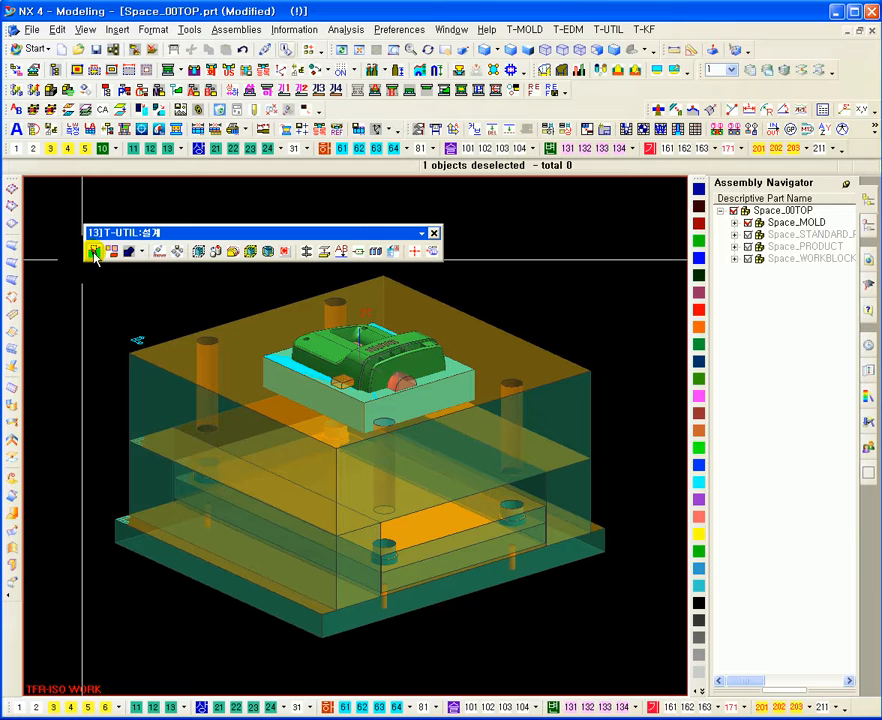
# Examine the Assembly Trim Body options and compare them with the ejector pin height adjustment and standard parts dialogs.
pyautogui.click(93, 251)
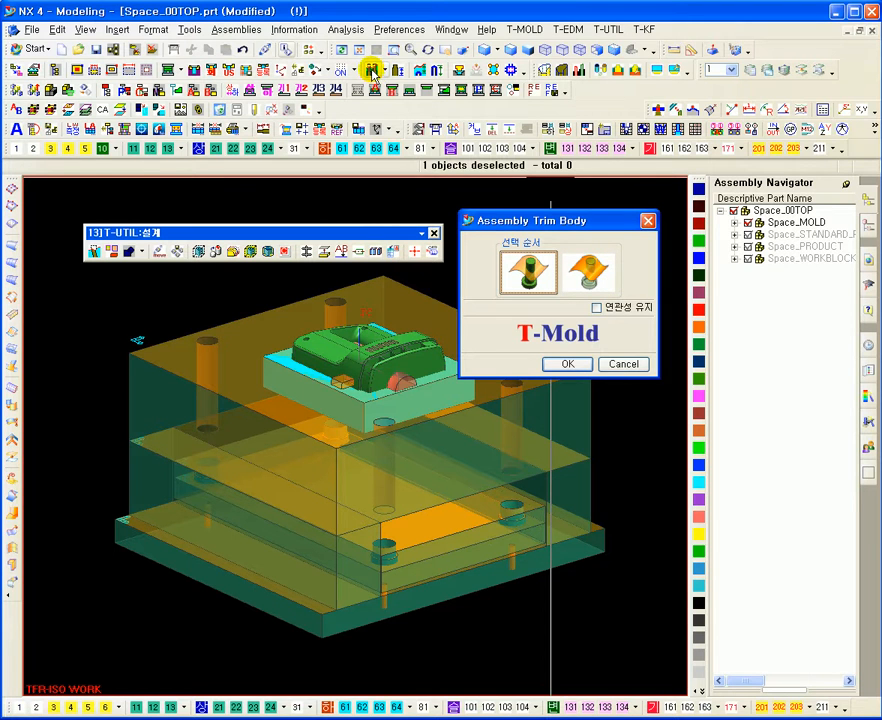
pyautogui.click(372, 71)
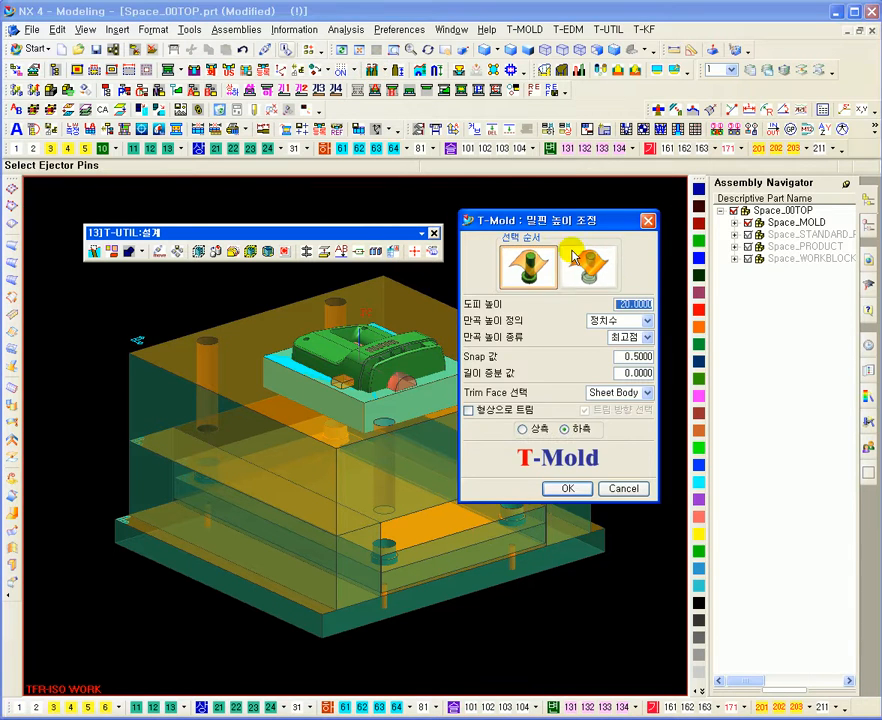
pyautogui.click(649, 222)
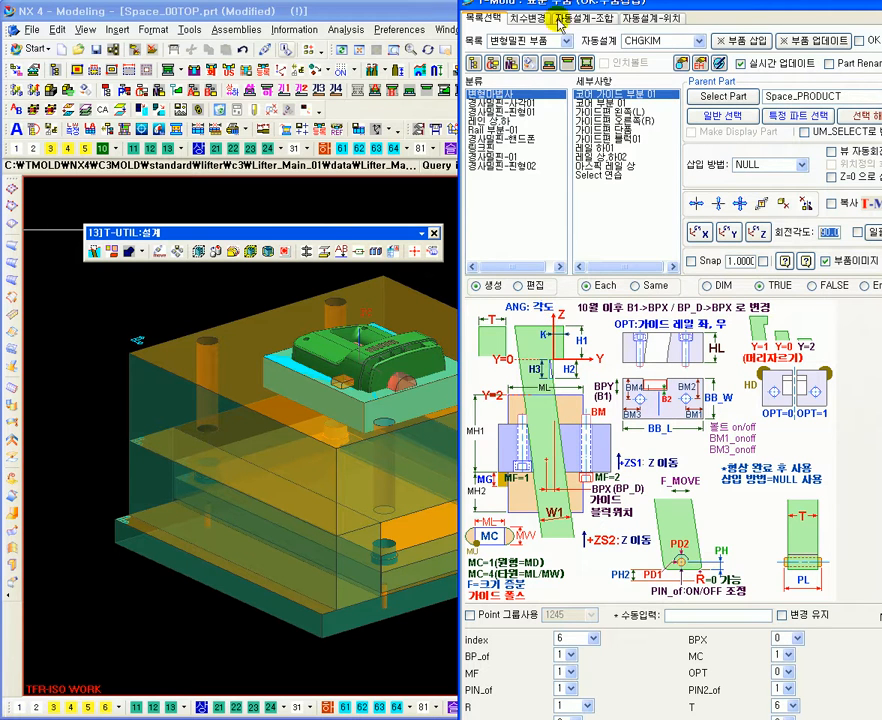
pyautogui.moveTo(604, 10); pyautogui.dragTo(472, 49)
pyautogui.click(769, 40)
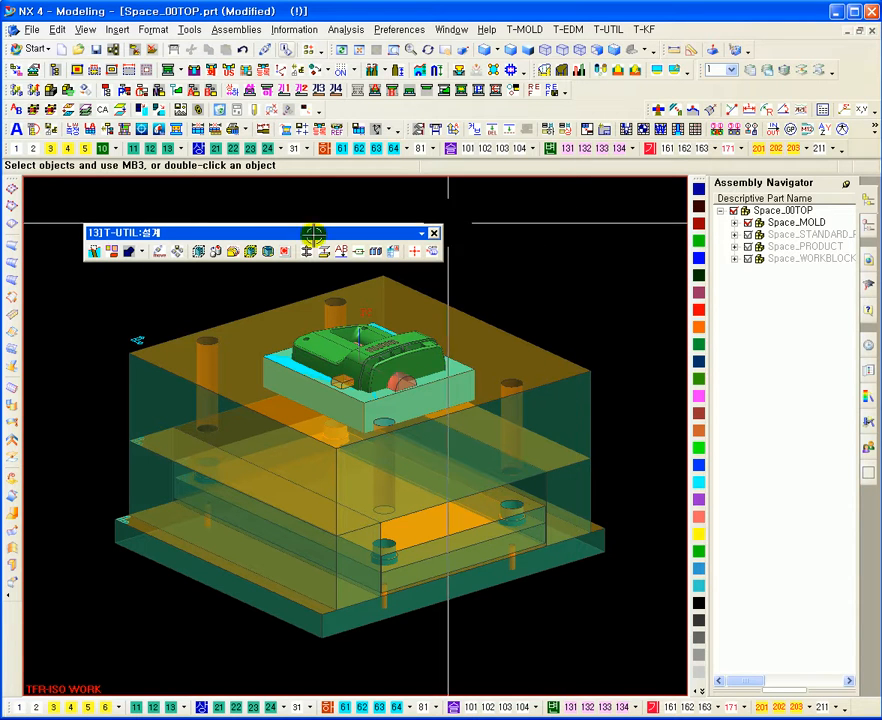
pyautogui.click(94, 253)
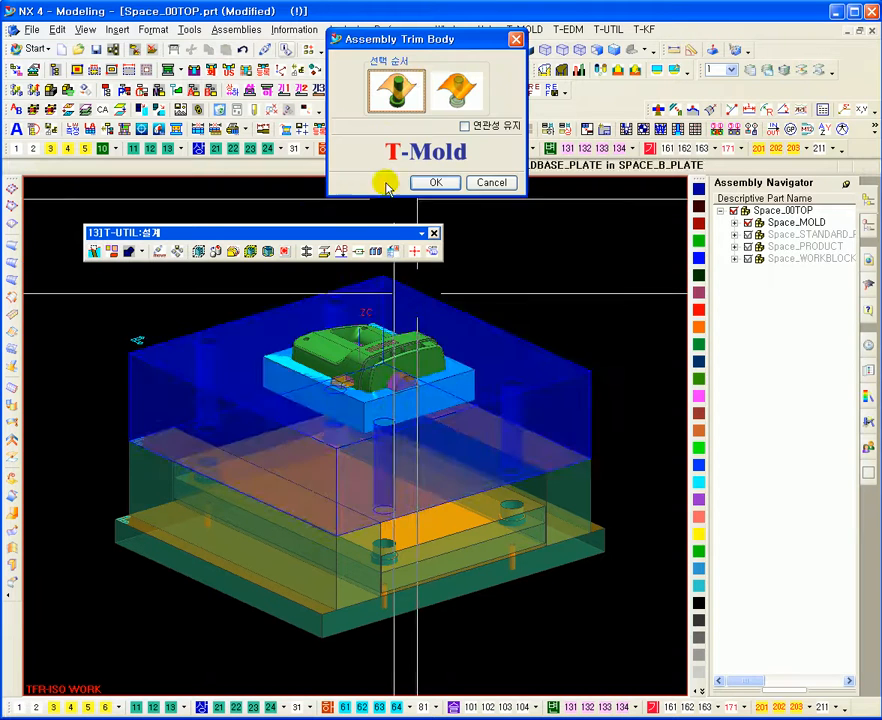
pyautogui.click(430, 183)
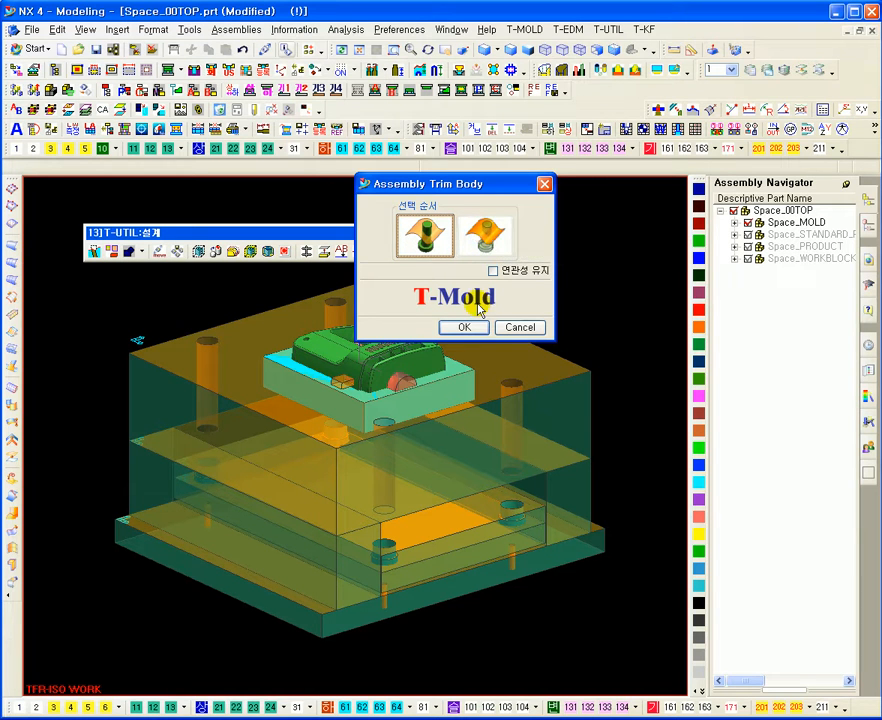
pyautogui.click(545, 185)
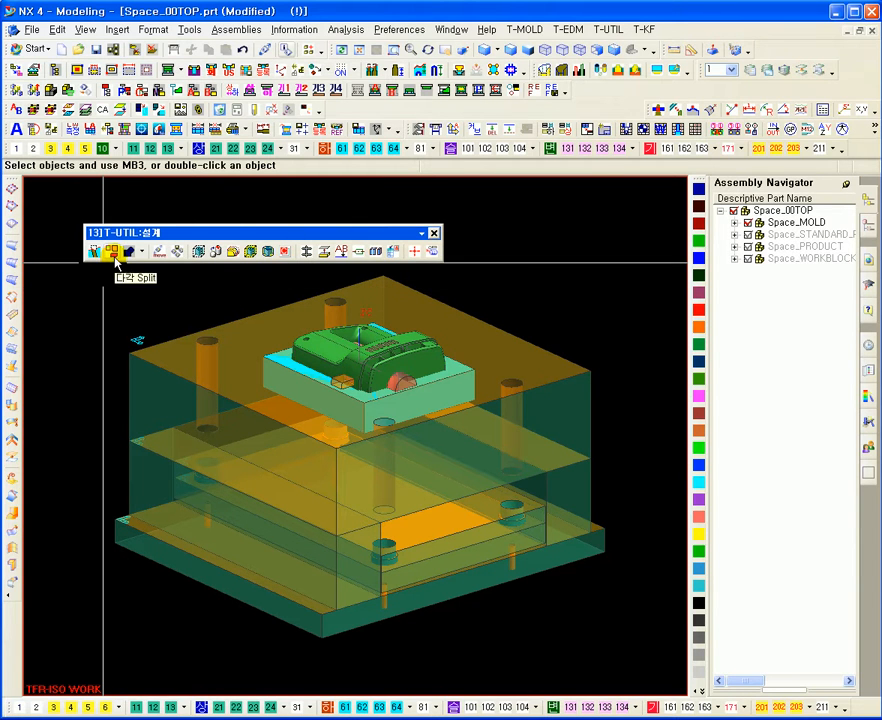
# Make the mold's B plate the displayed part and show it shaded.
pyautogui.rightClick(400, 305)
pyautogui.click(484, 357)
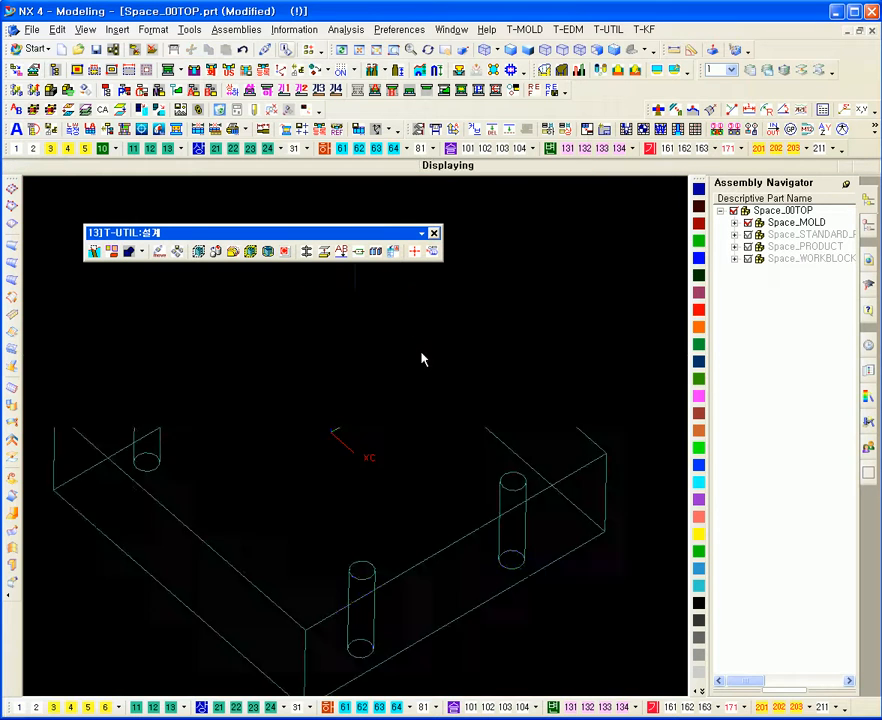
pyautogui.press('F7')
pyautogui.moveTo(539, 318); pyautogui.dragTo(536, 308, button='middle')
pyautogui.keyDown('shift'); pyautogui.moveTo(511, 353); pyautogui.dragTo(537, 318, button='middle'); pyautogui.keyUp('shift')
pyautogui.keyDown('shift'); pyautogui.moveTo(583, 280); pyautogui.dragTo(552, 328, button='middle'); pyautogui.keyUp('shift')
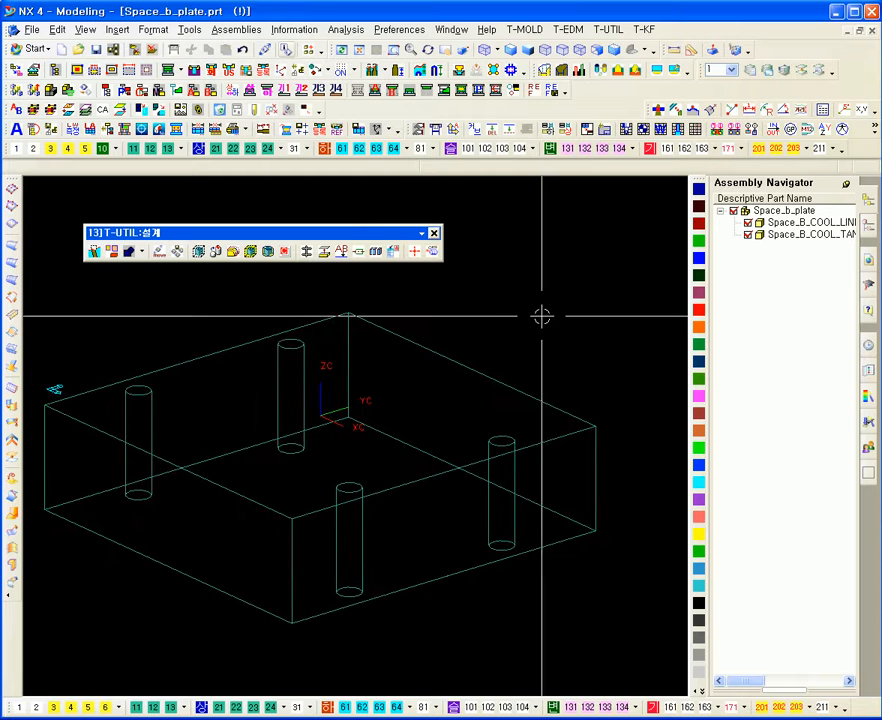
pyautogui.press('F9')
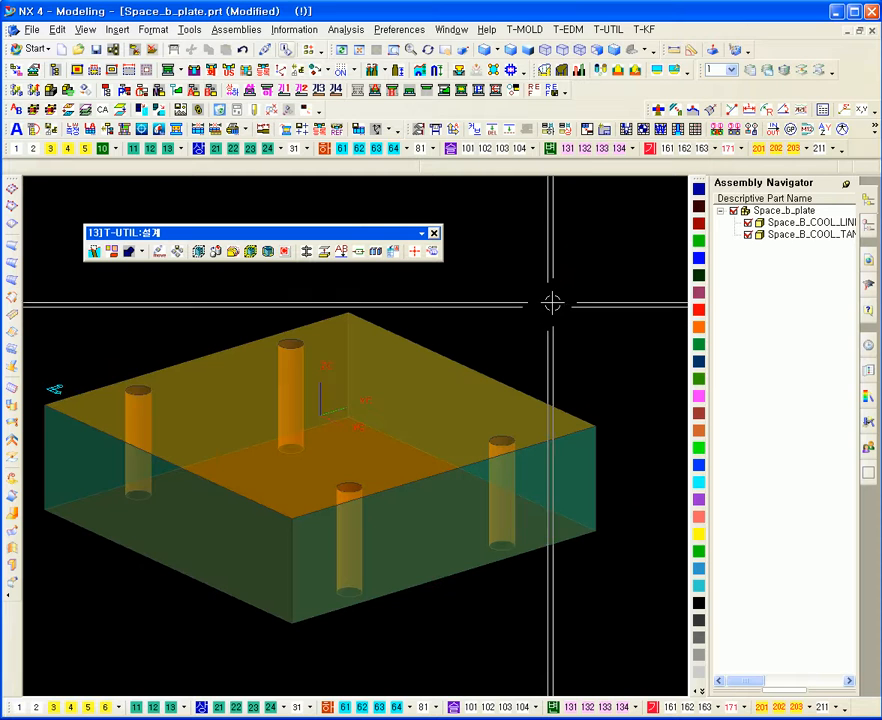
# Split a rectangular block out of the B plate using corner points, drawn freehand with one corner at about XC -50, YC 76.
pyautogui.click(113, 252)
pyautogui.moveTo(272, 370)
pyautogui.mouseDown(button='middle')
pyautogui.moveTo(350, 289)
pyautogui.moveTo(347, 356)
pyautogui.moveTo(350, 345)
pyautogui.mouseUp(button='middle')
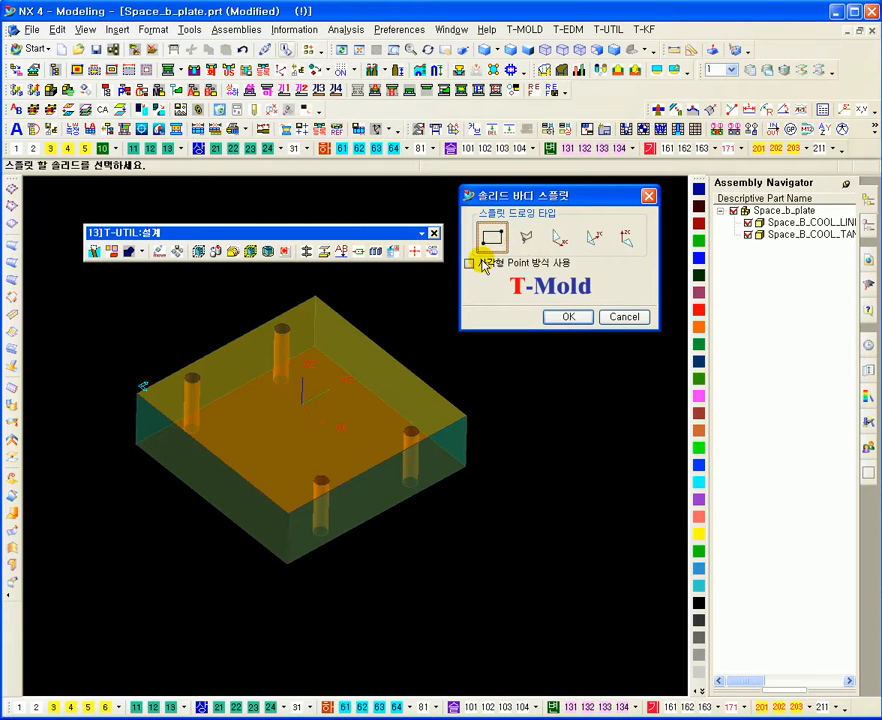
pyautogui.hotkey('ctrl', 'alt', 't')
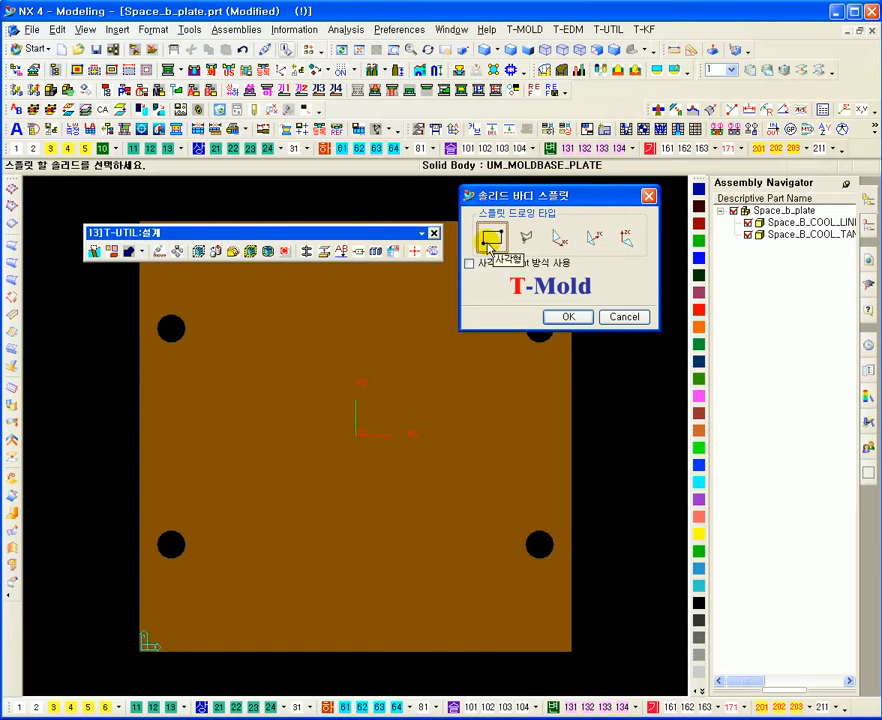
pyautogui.click(469, 263)
pyautogui.scroll(-3, 370, 420)
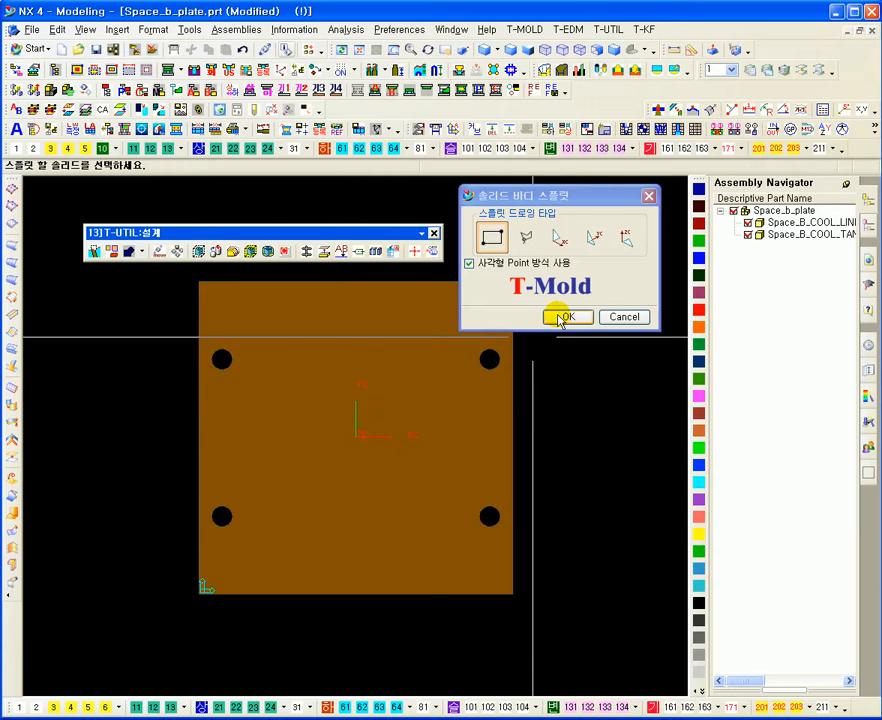
pyautogui.click(298, 322)
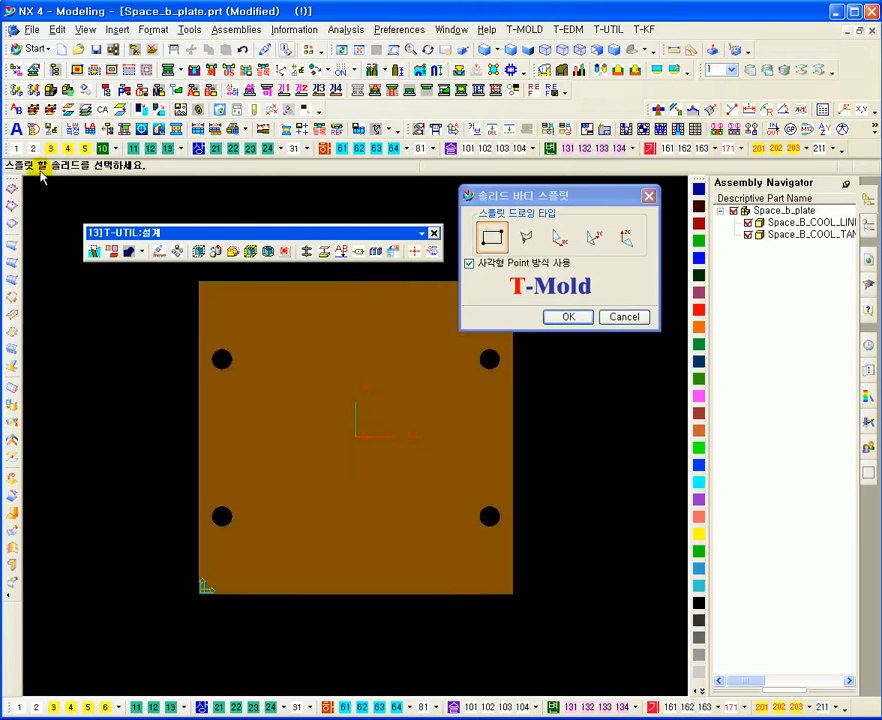
pyautogui.click(355, 360)
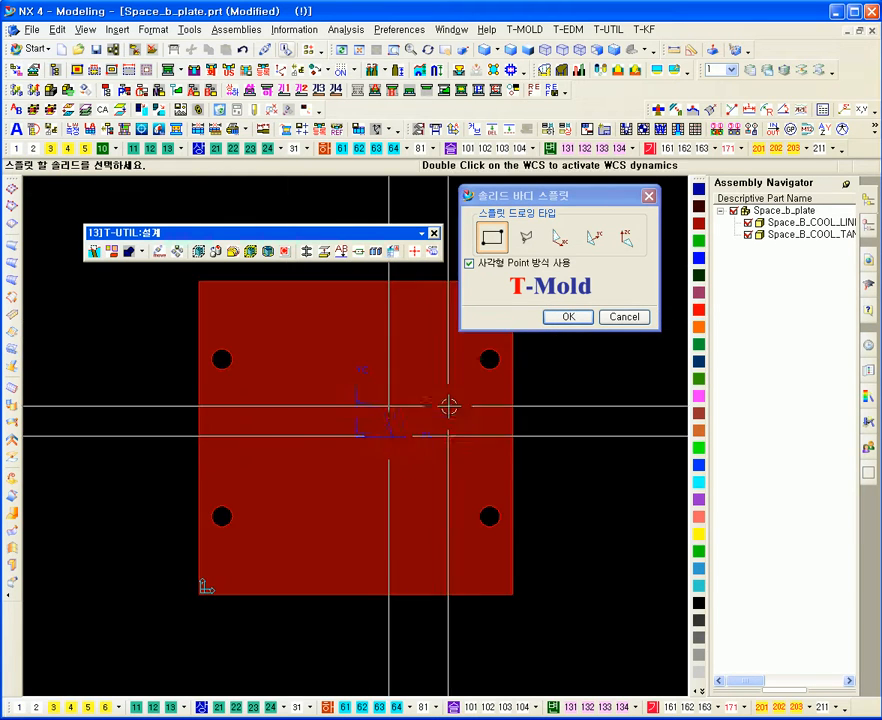
pyautogui.middleClick(563, 405)
pyautogui.click(261, 331)
pyautogui.click(320, 384)
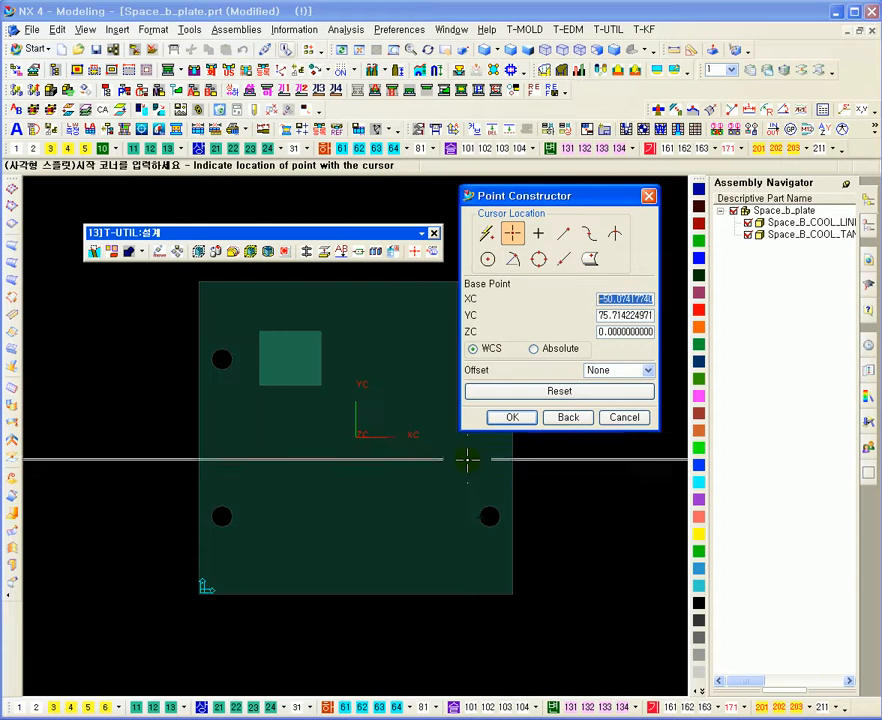
pyautogui.moveTo(368, 549); pyautogui.dragTo(397, 442, button='middle')
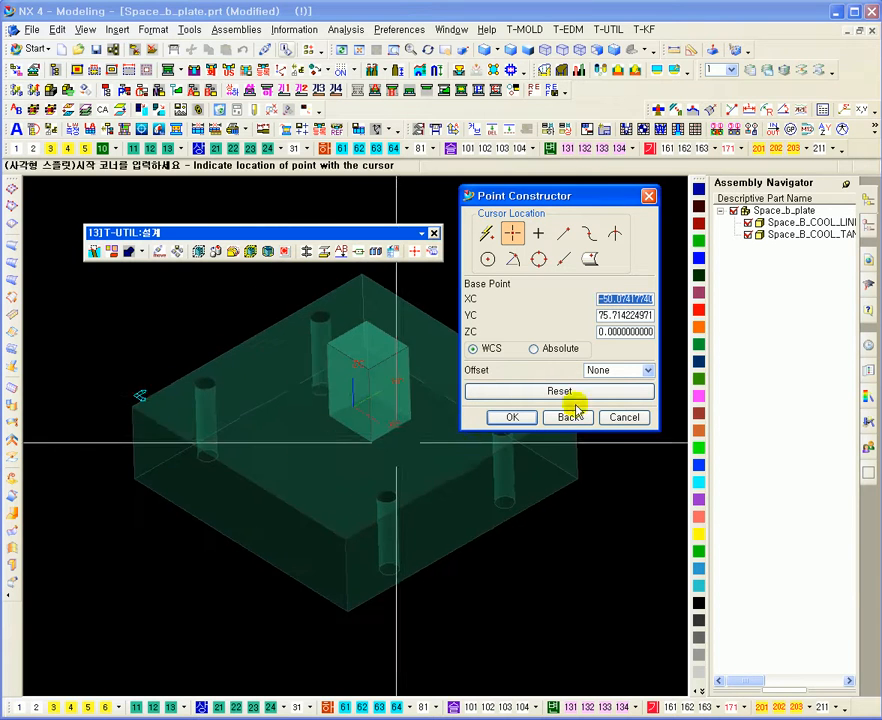
pyautogui.click(625, 417)
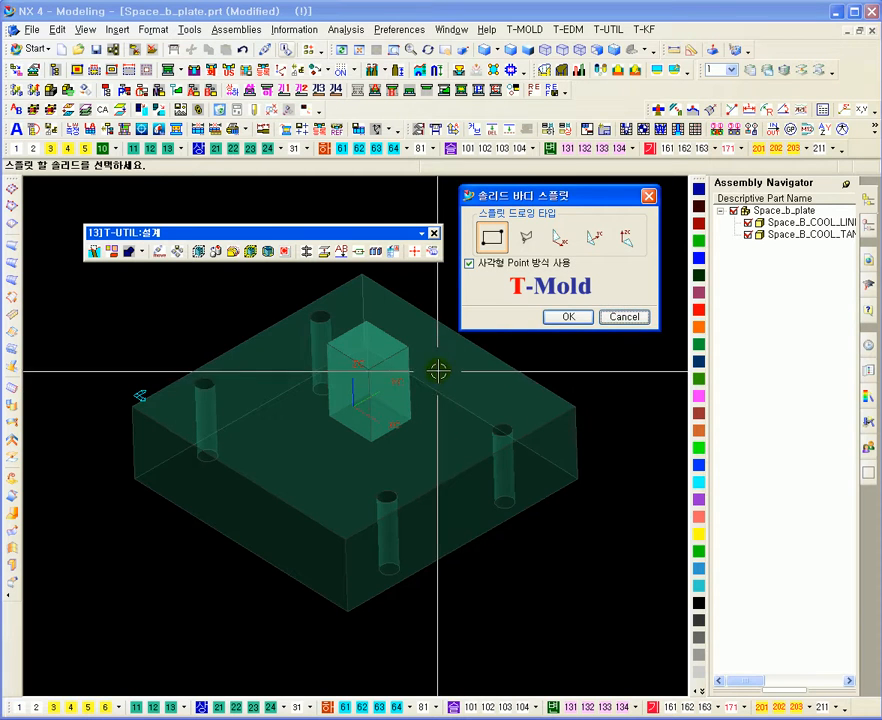
# Split the main plate body with the X-axis type through the point 0, 0, 0, with the rectangle point option disabled.
pyautogui.press('Home')
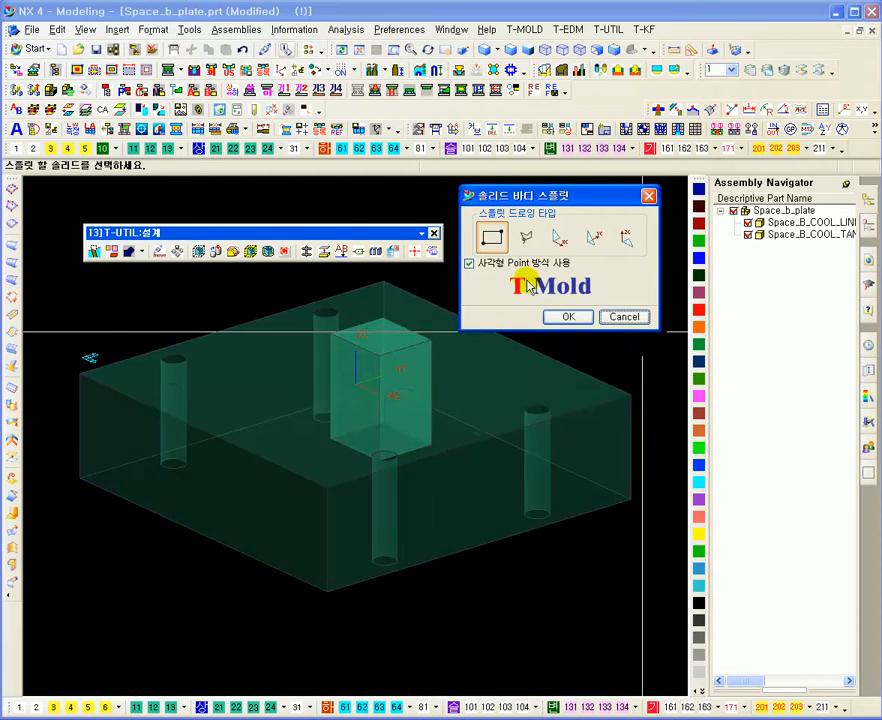
pyautogui.click(559, 238)
pyautogui.moveTo(323, 443); pyautogui.dragTo(420, 320, button='middle')
pyautogui.click(471, 263)
pyautogui.press('Home')
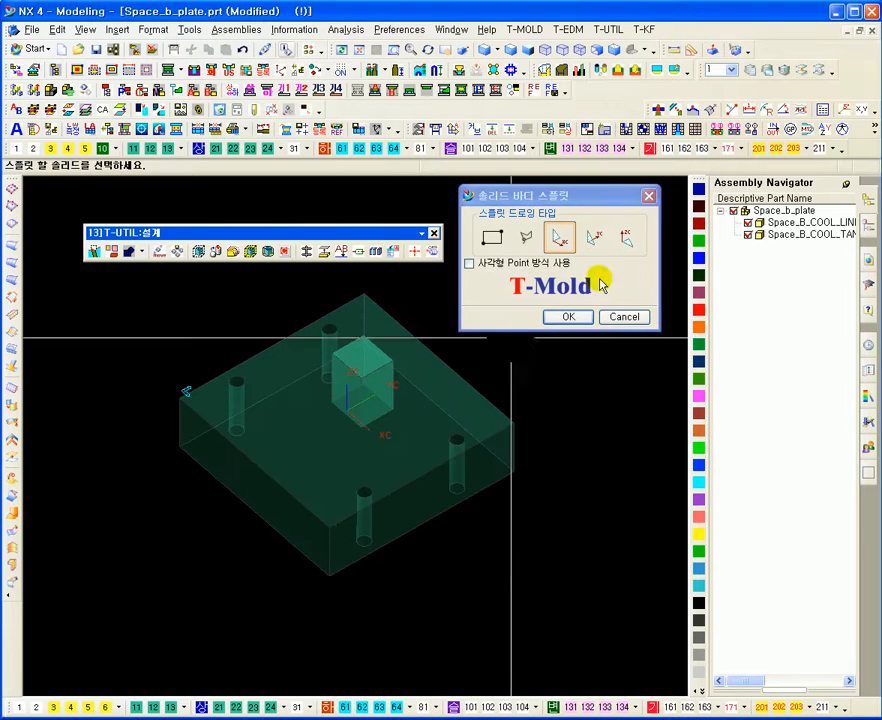
pyautogui.moveTo(417, 385)
pyautogui.mouseDown(button='middle')
pyautogui.moveTo(400, 360)
pyautogui.moveTo(425, 380)
pyautogui.mouseUp(button='middle')
pyautogui.click(435, 372)
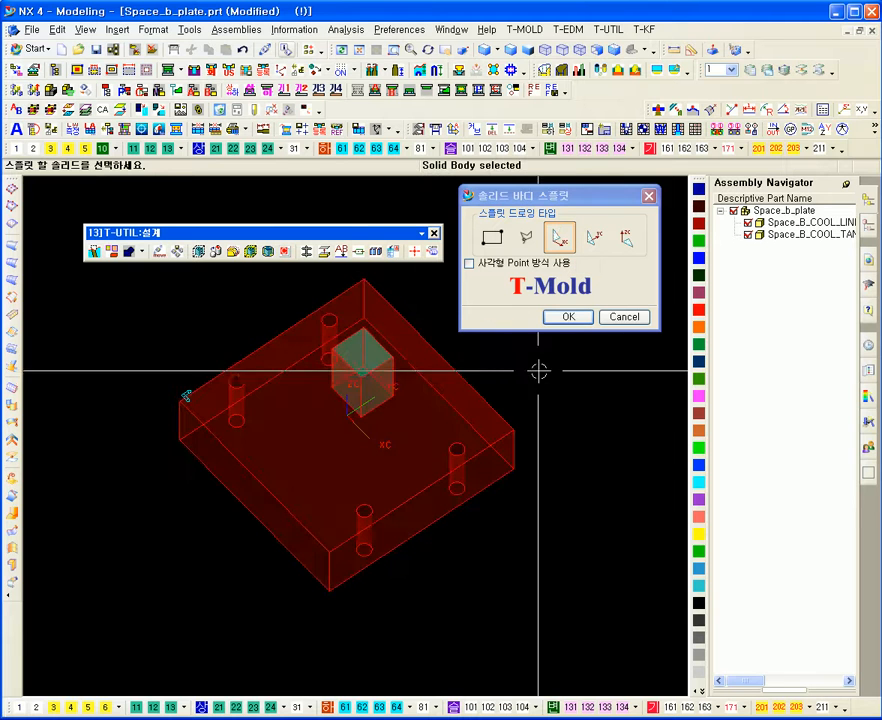
pyautogui.click(567, 316)
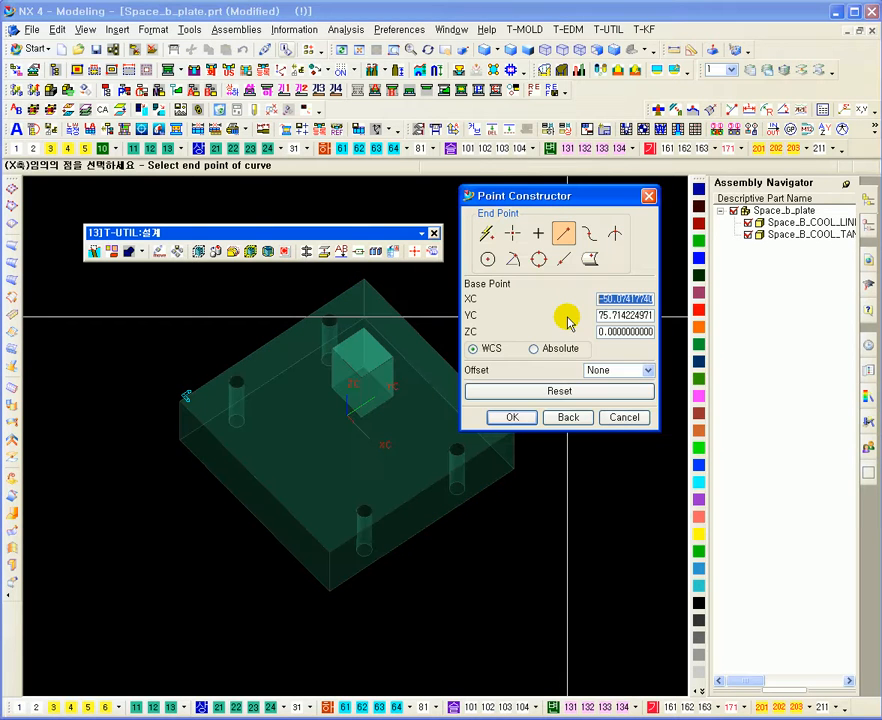
pyautogui.click(528, 392)
pyautogui.click(510, 417)
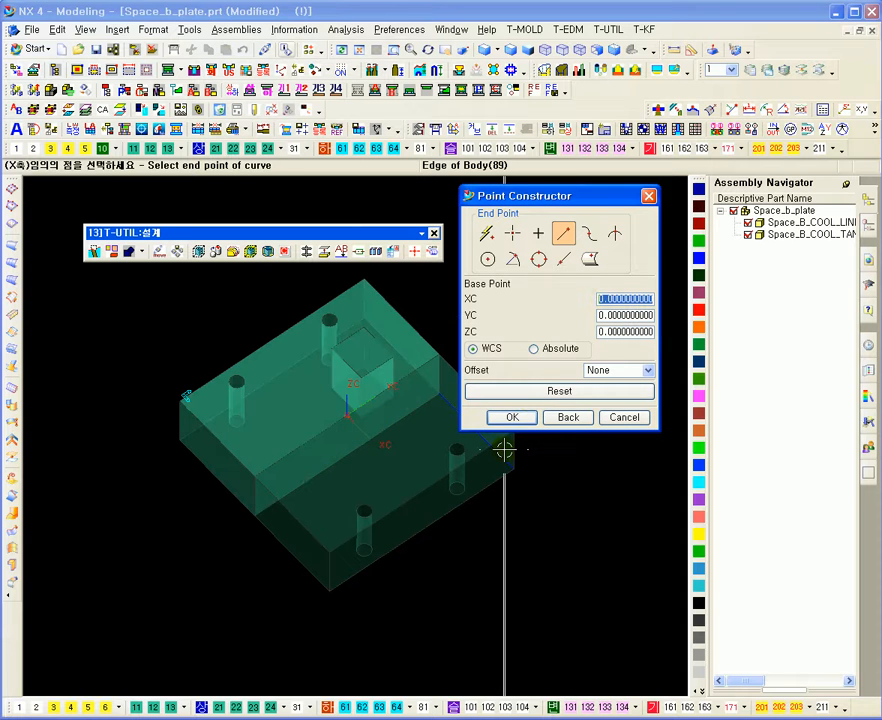
pyautogui.moveTo(400, 417); pyautogui.dragTo(384, 402, button='middle')
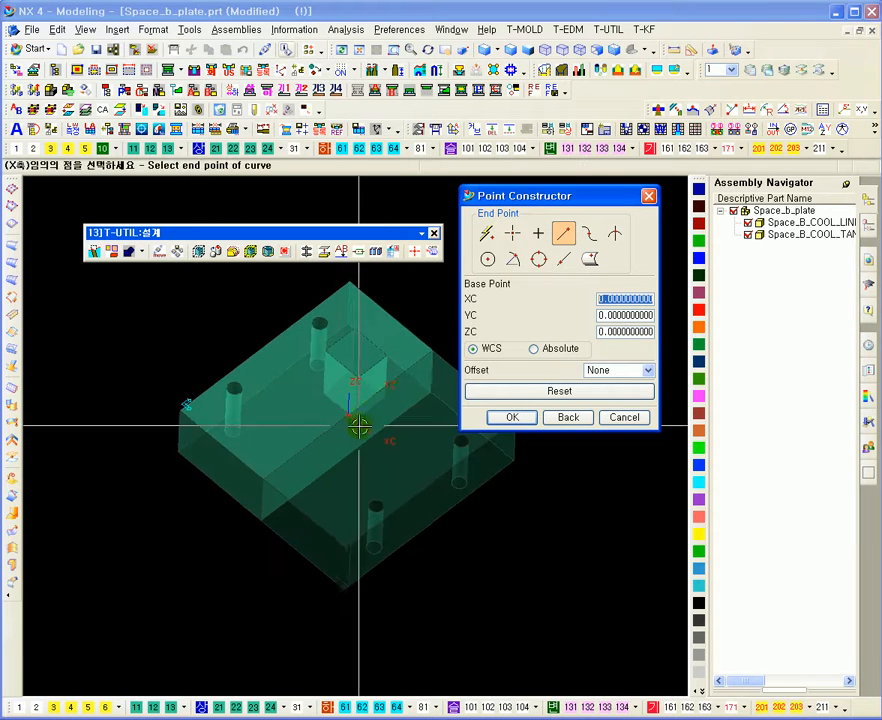
pyautogui.moveTo(414, 318); pyautogui.dragTo(395, 335, button='middle')
pyautogui.moveTo(489, 544); pyautogui.dragTo(461, 496, button='middle')
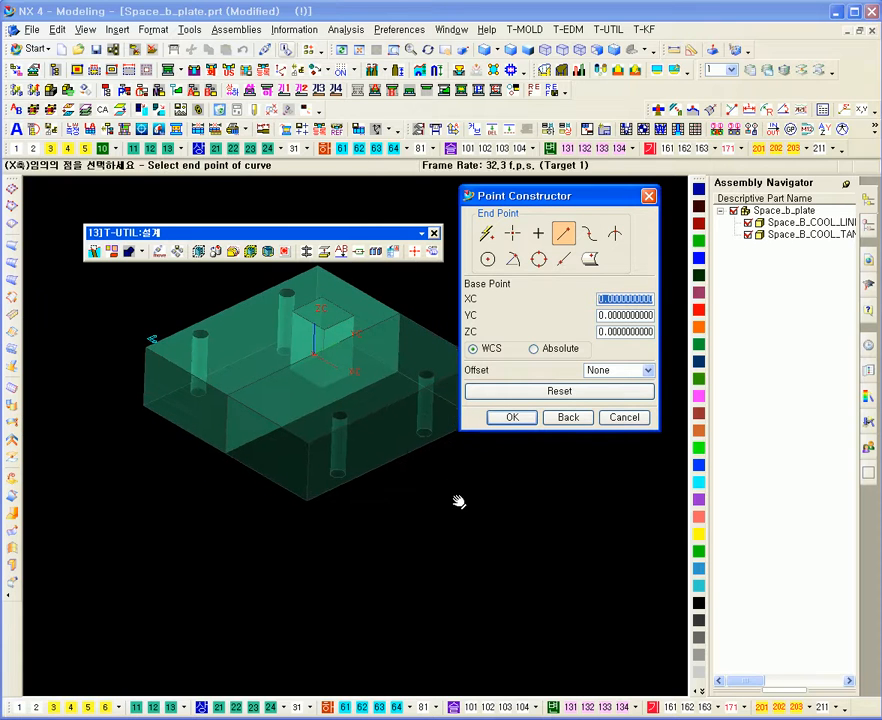
pyautogui.click(626, 418)
# Split the plate half on the positive XC side with the Y-axis type through the point 0, 0, 0.
pyautogui.click(593, 237)
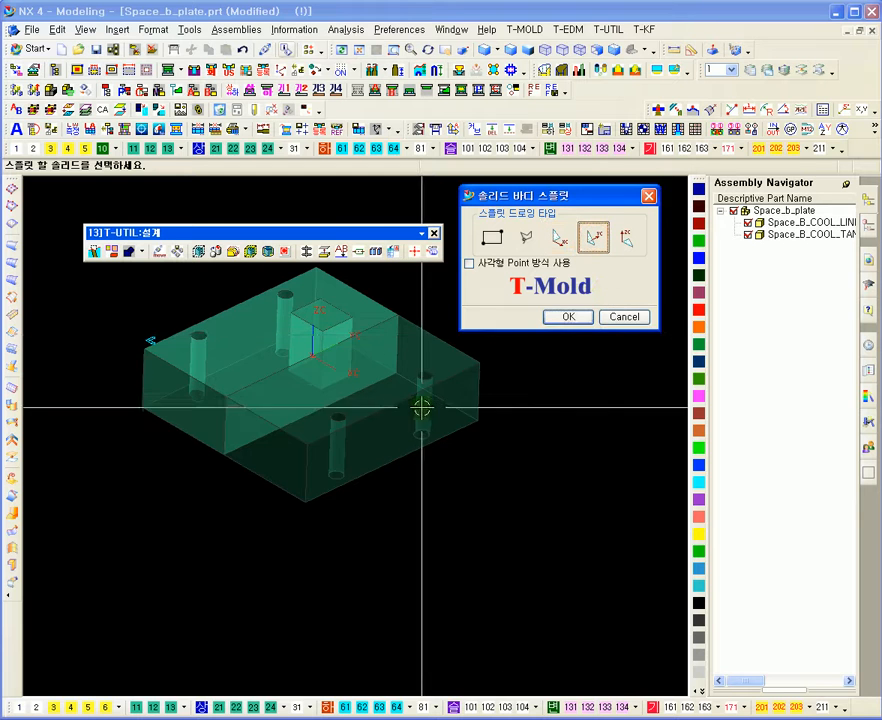
pyautogui.click(421, 350)
pyautogui.click(567, 317)
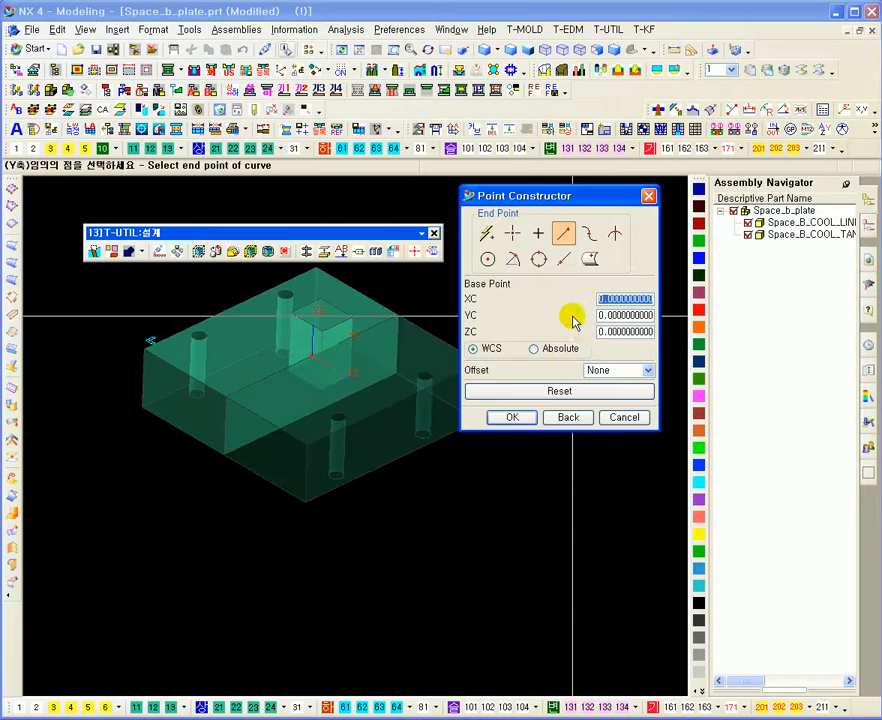
pyautogui.click(520, 419)
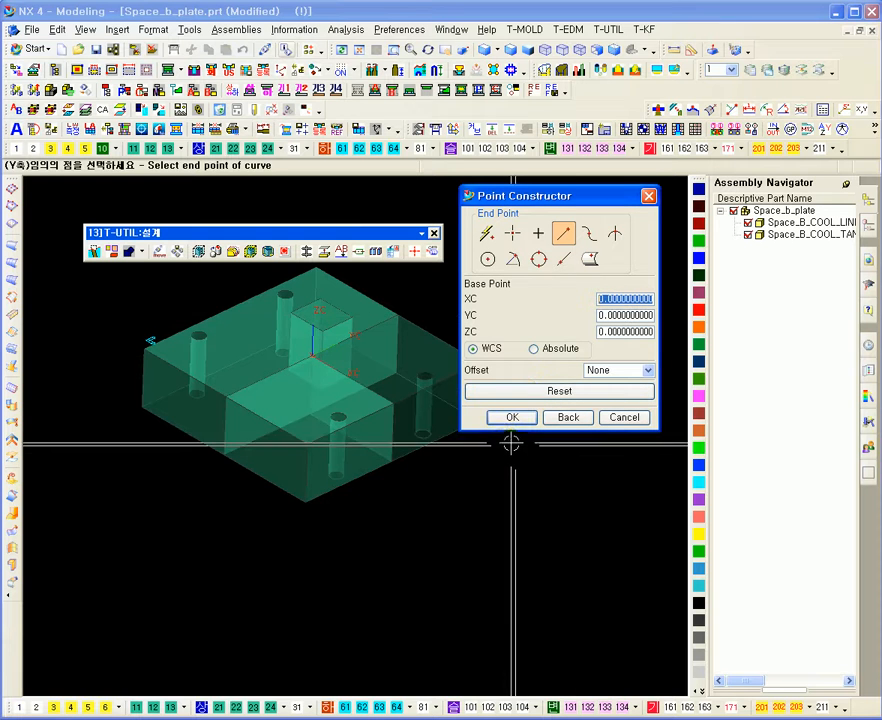
pyautogui.moveTo(394, 374); pyautogui.dragTo(346, 428, button='middle')
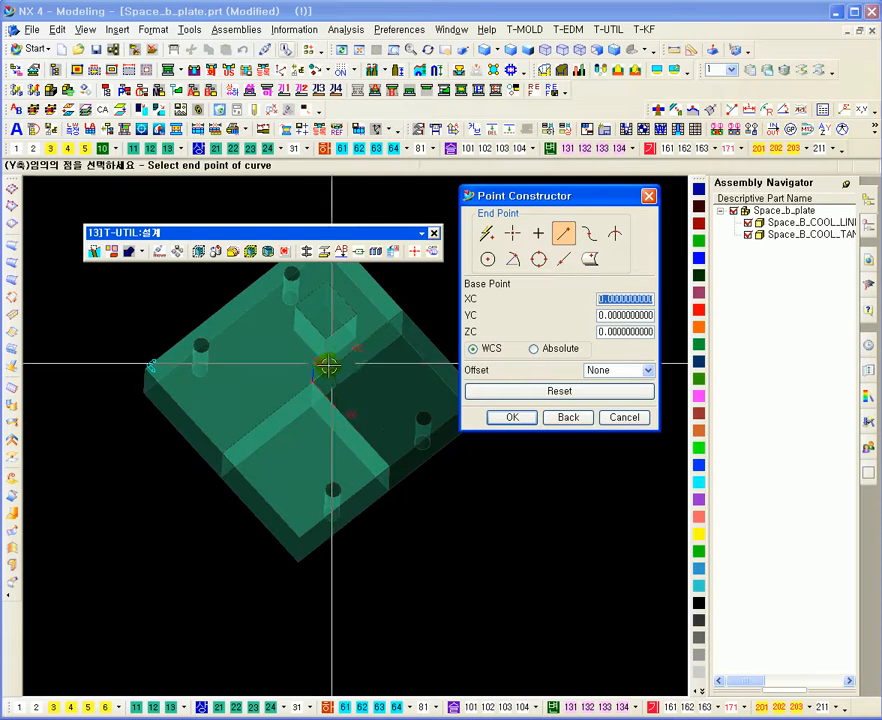
pyautogui.moveTo(386, 500); pyautogui.dragTo(420, 415, button='middle')
pyautogui.click(625, 417)
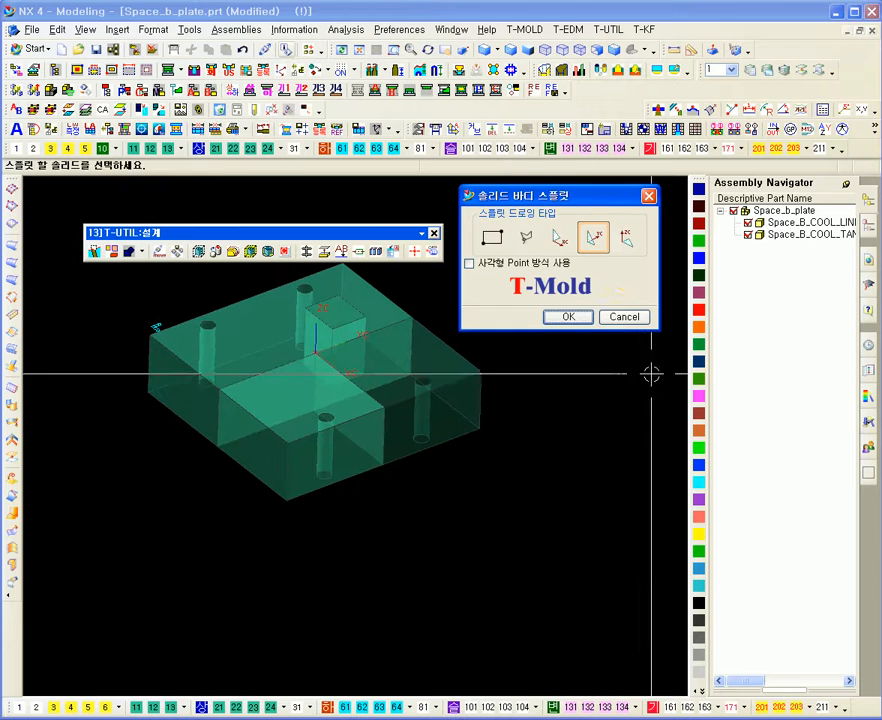
pyautogui.click(627, 317)
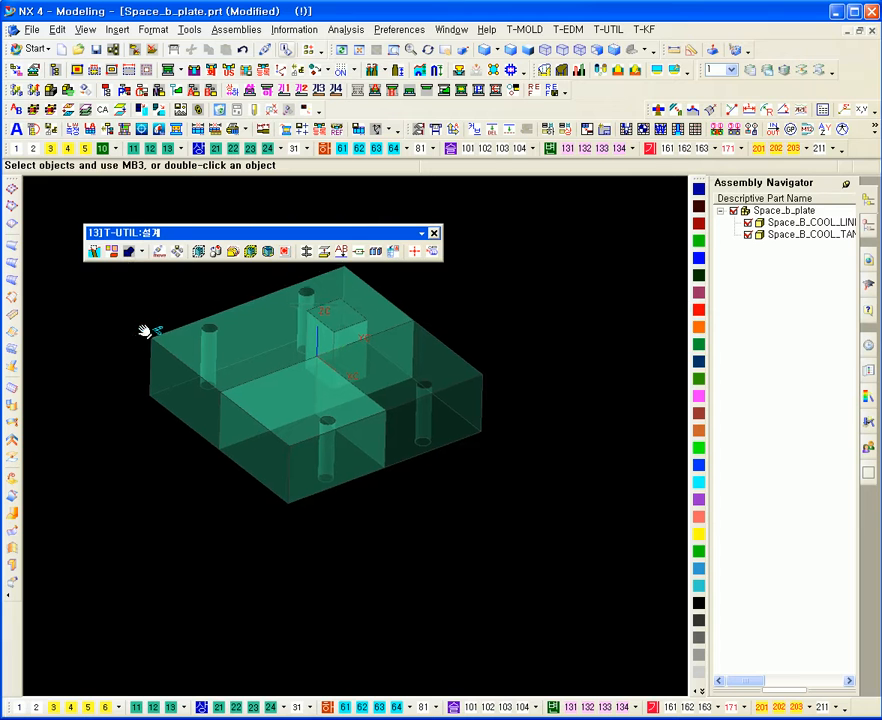
# Return from the B plate part to the top mold assembly Space_00TOP as the displayed part.
pyautogui.keyDown('shift'); pyautogui.moveTo(126, 302); pyautogui.dragTo(136, 330, button='middle'); pyautogui.keyUp('shift')
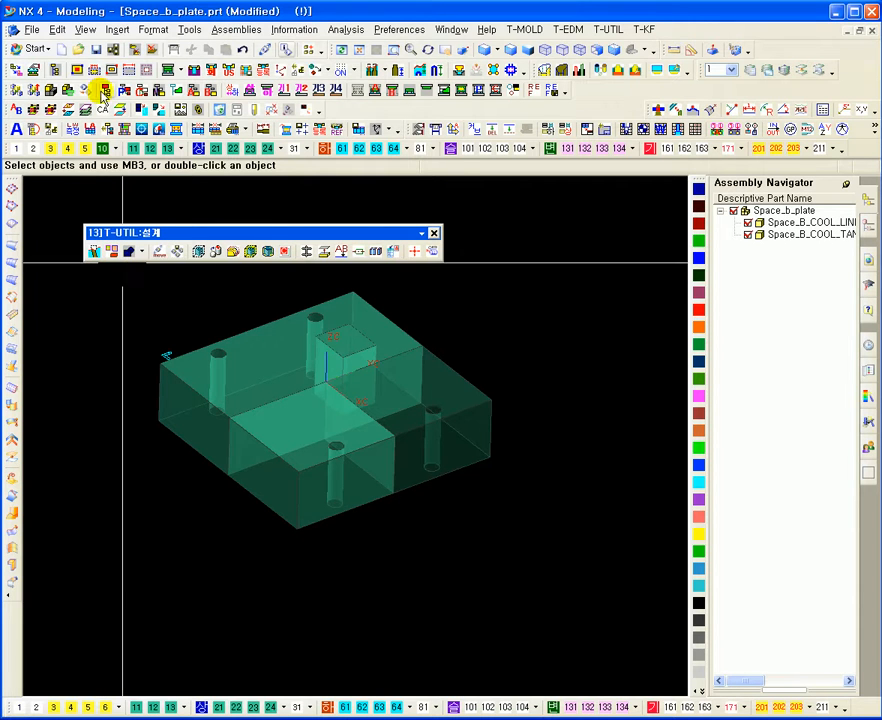
pyautogui.click(140, 111)
pyautogui.click(131, 251)
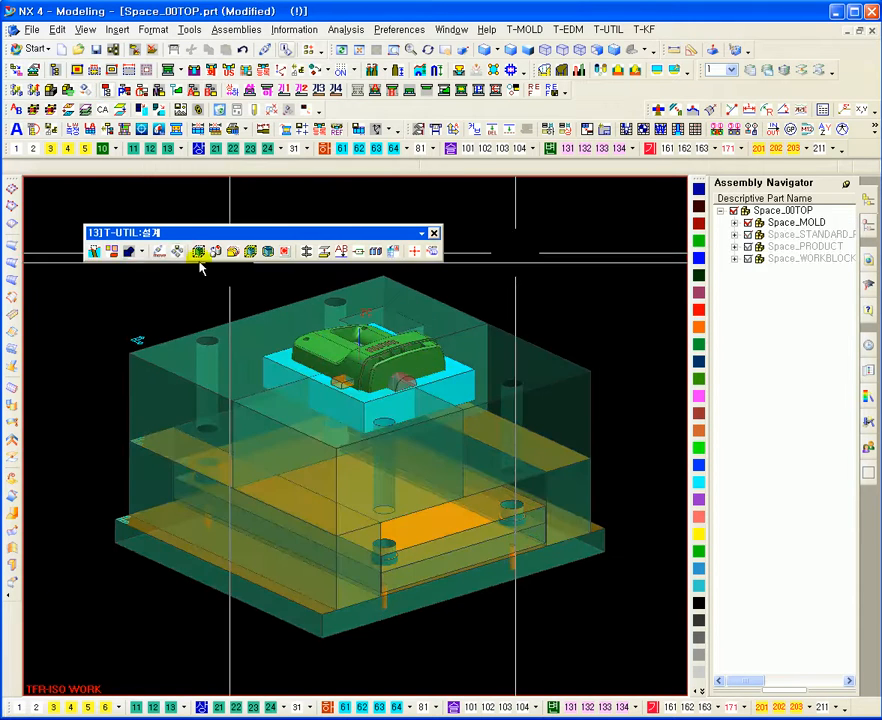
# Try Assembly Unite with Retain Target, Retain Tool and Wave parameter deletion disabled, and dismiss it without uniting any bodies.
pyautogui.click(142, 253)
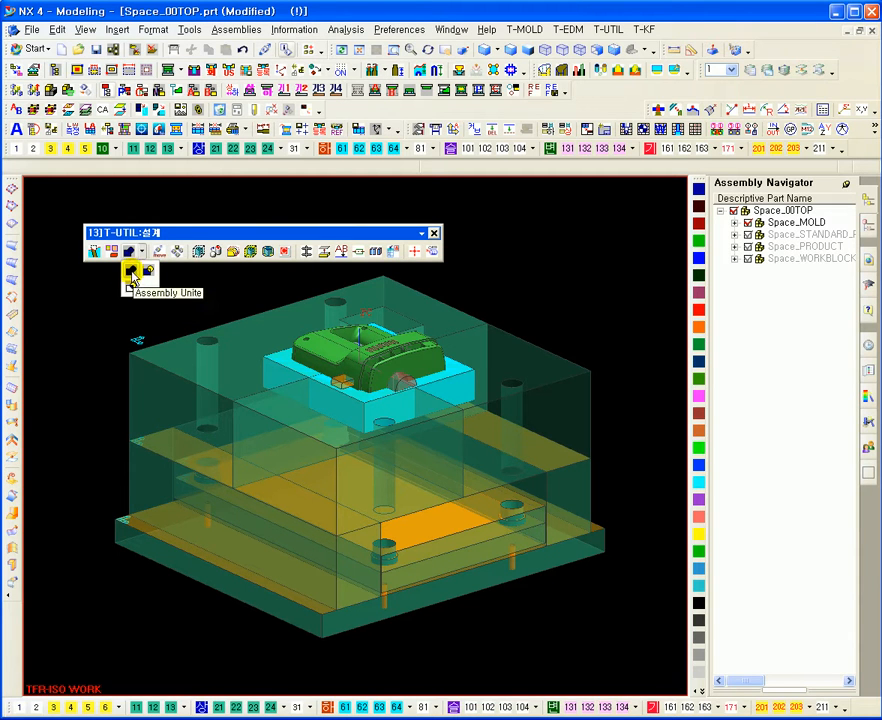
pyautogui.click(131, 273)
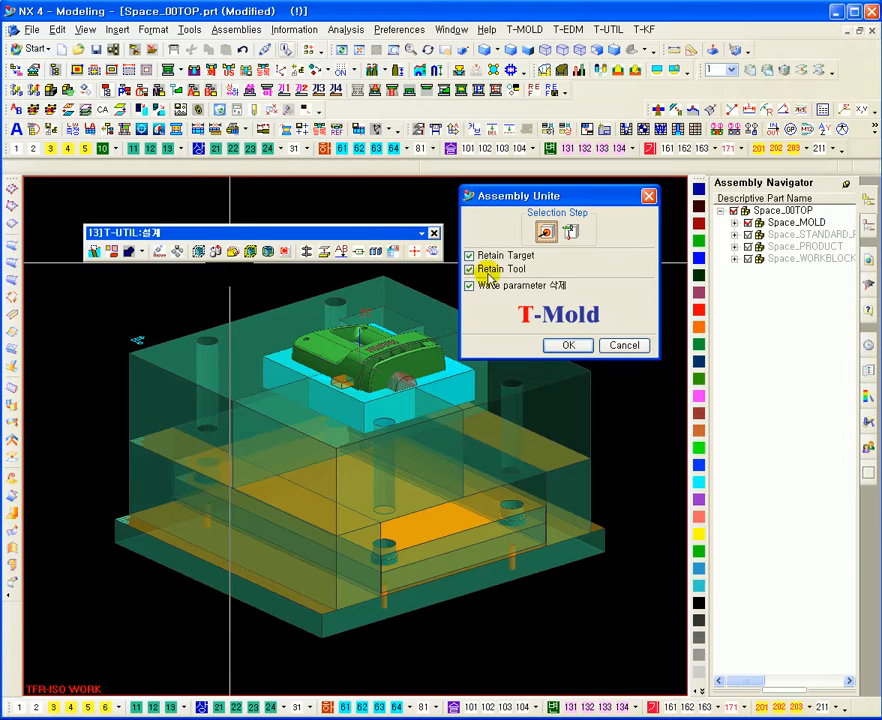
pyautogui.moveTo(498, 197); pyautogui.dragTo(516, 215)
pyautogui.click(487, 275)
pyautogui.click(488, 289)
pyautogui.click(487, 305)
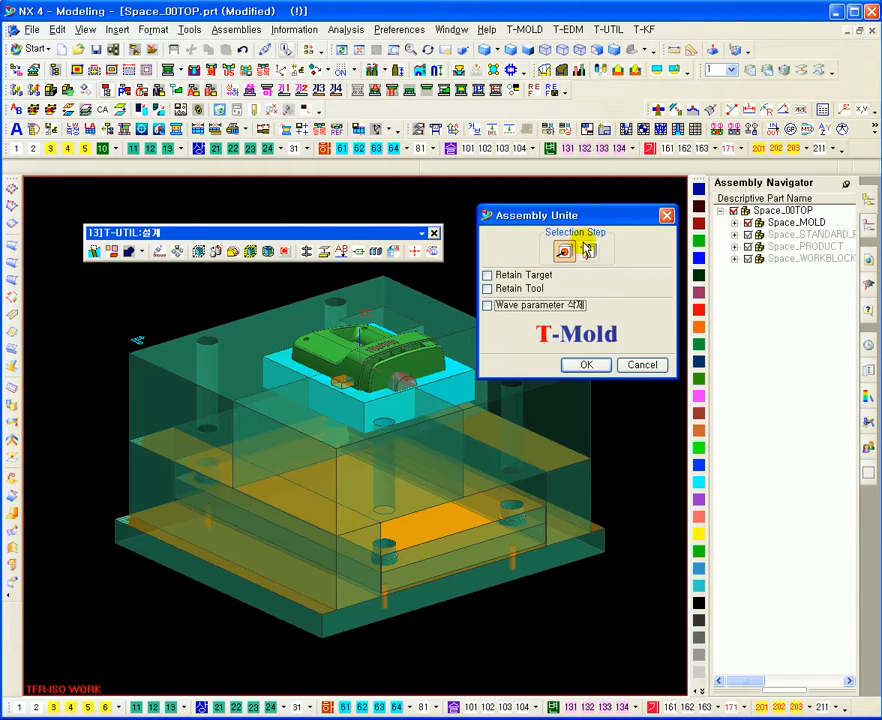
pyautogui.click(142, 252)
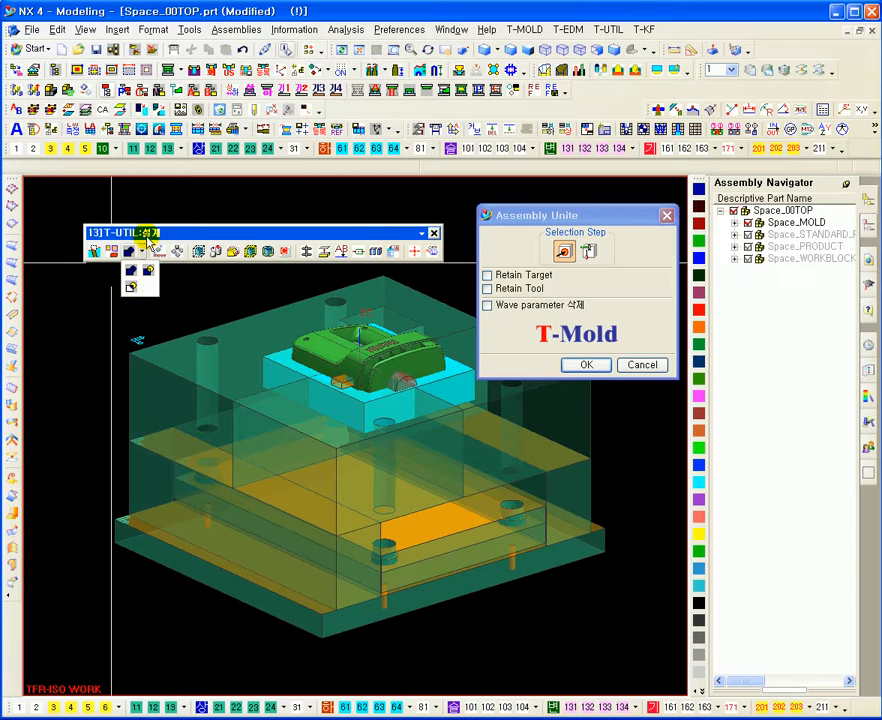
pyautogui.click(647, 215)
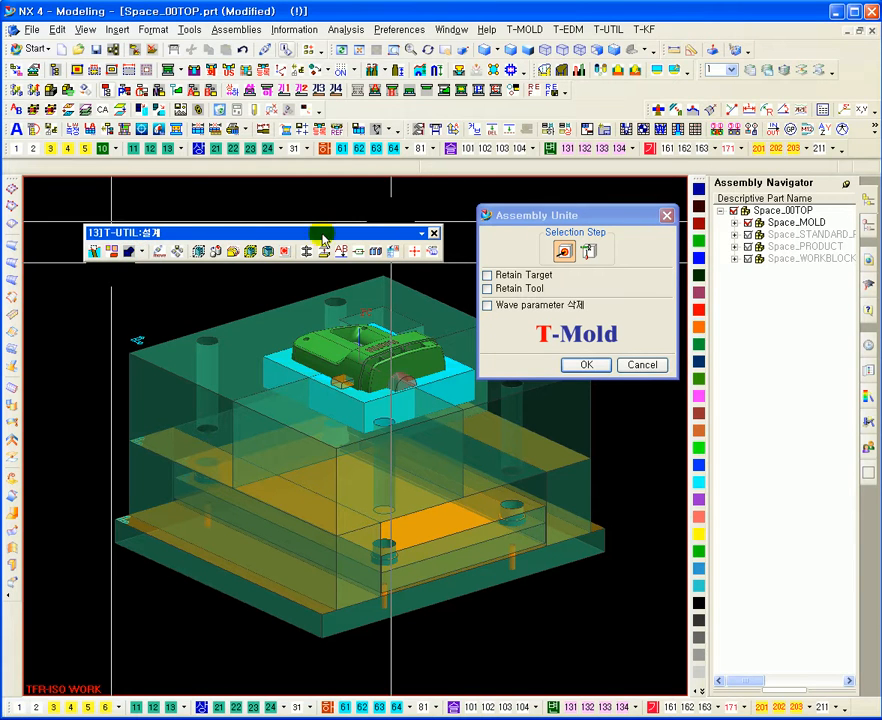
pyautogui.click(666, 216)
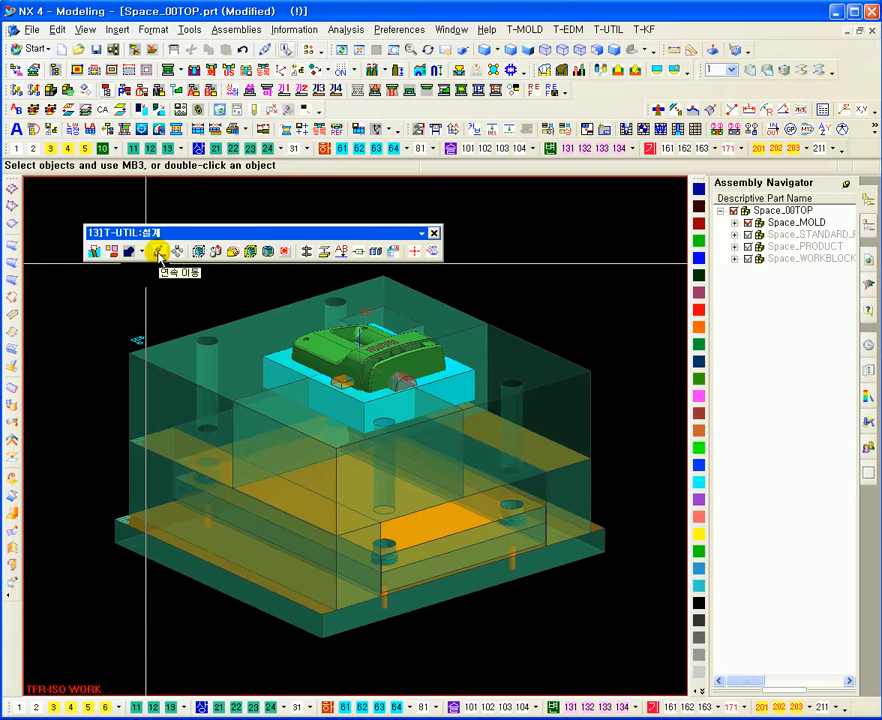
# Create a separate solid block with the Block feature in the empty space beside the mold assembly.
pyautogui.scroll(-3, 138, 349)
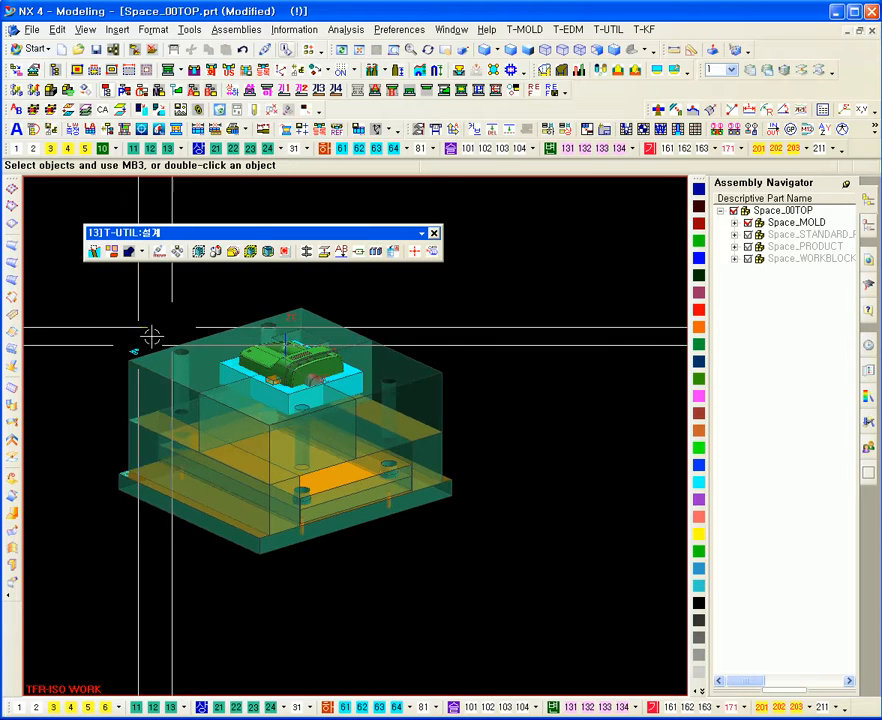
pyautogui.keyDown('shift'); pyautogui.moveTo(213, 290); pyautogui.dragTo(217, 325, button='middle'); pyautogui.keyUp('shift')
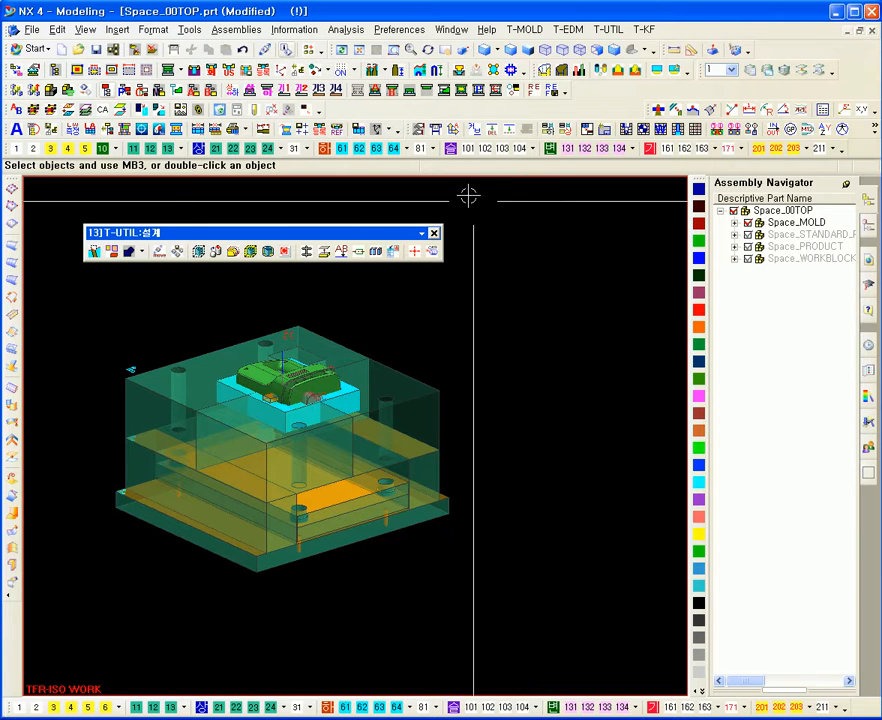
pyautogui.moveTo(569, 266); pyautogui.dragTo(565, 286, button='middle')
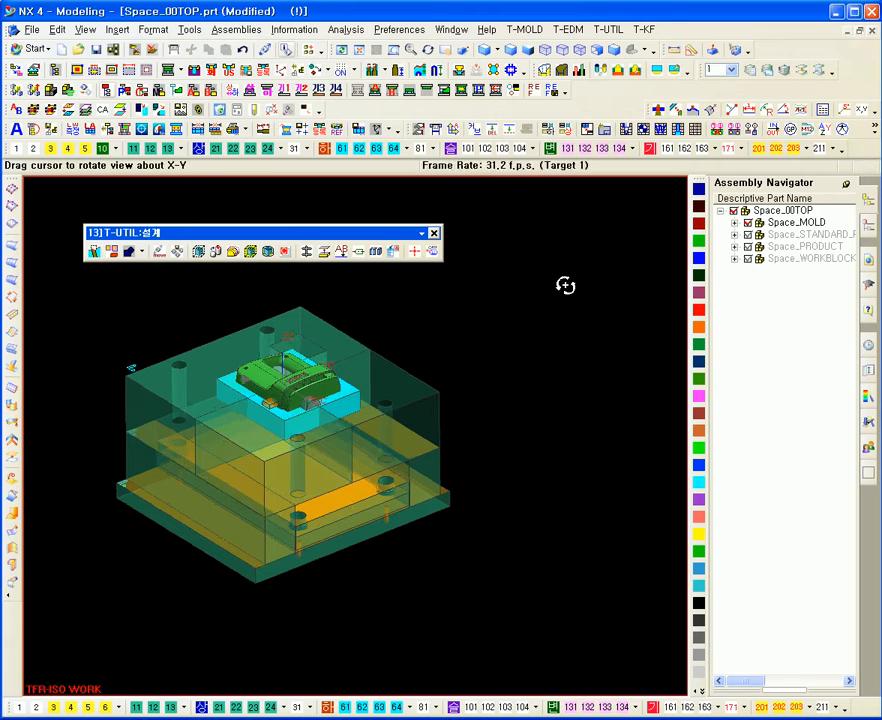
pyautogui.click(117, 30)
pyautogui.moveTo(160, 144)
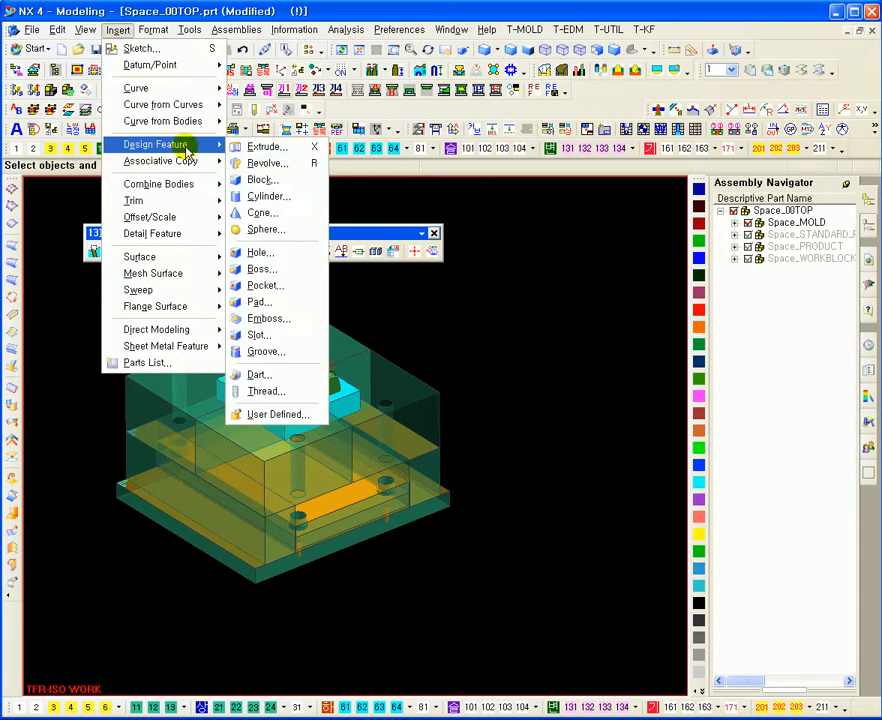
pyautogui.click(256, 180)
pyautogui.click(445, 337)
pyautogui.click(586, 426)
pyautogui.click(643, 426)
pyautogui.scroll(1, 536, 280)
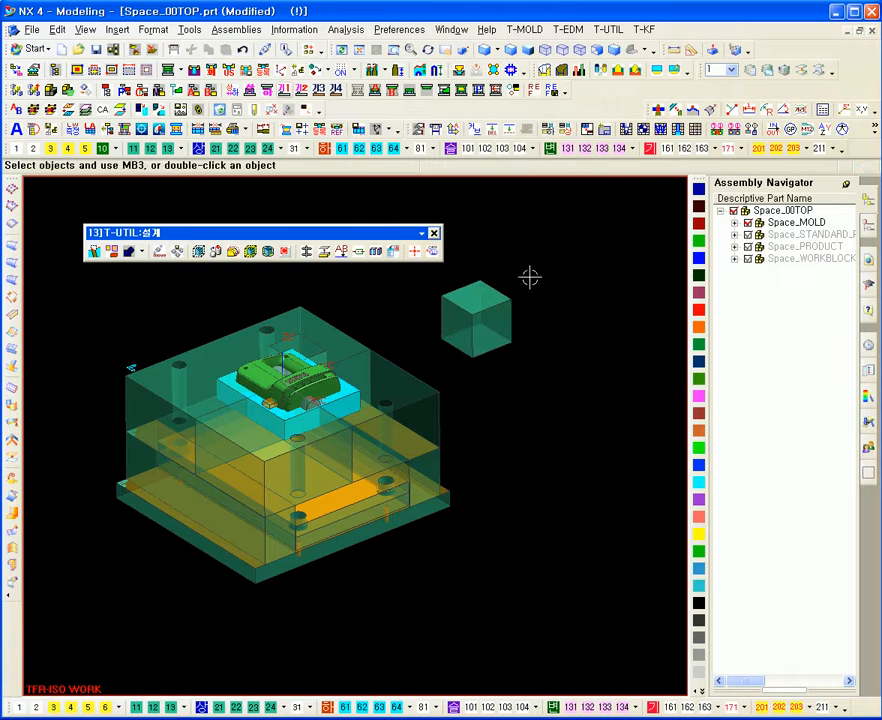
# Move the block with continuous move from its upper corner through three successive block corners to XC 57.789, YC 464.112, ZC -100.
pyautogui.click(160, 258)
pyautogui.click(480, 308)
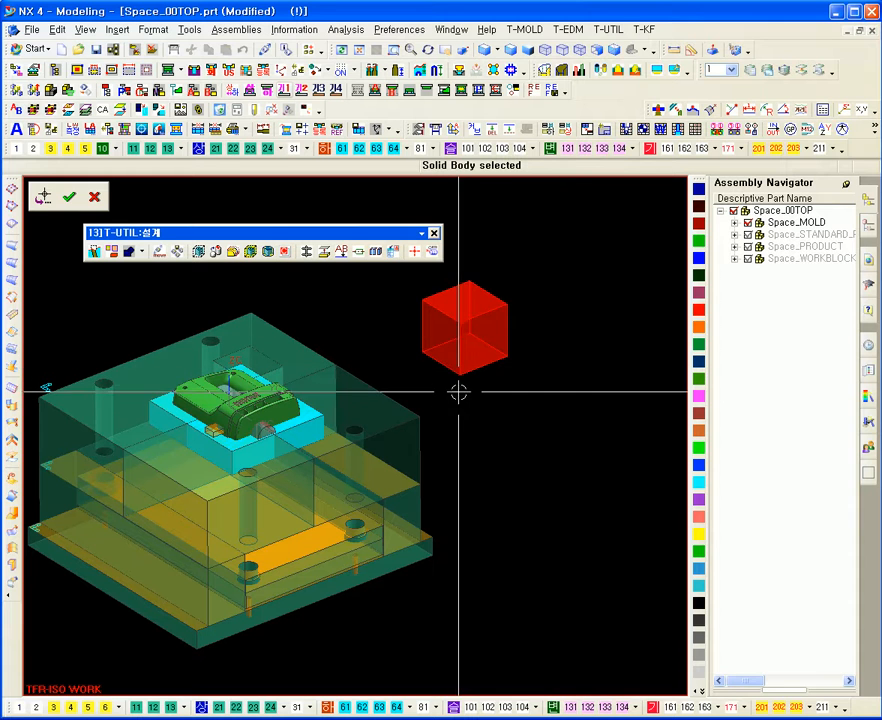
pyautogui.middleClick(537, 364)
pyautogui.moveTo(545, 228); pyautogui.dragTo(652, 260)
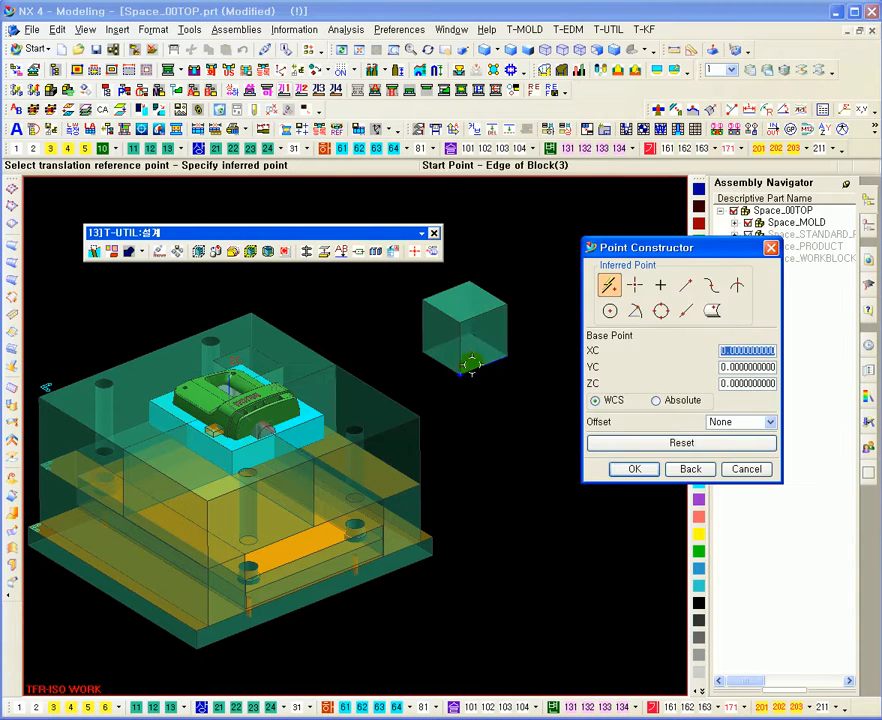
pyautogui.click(509, 304)
pyautogui.click(517, 360)
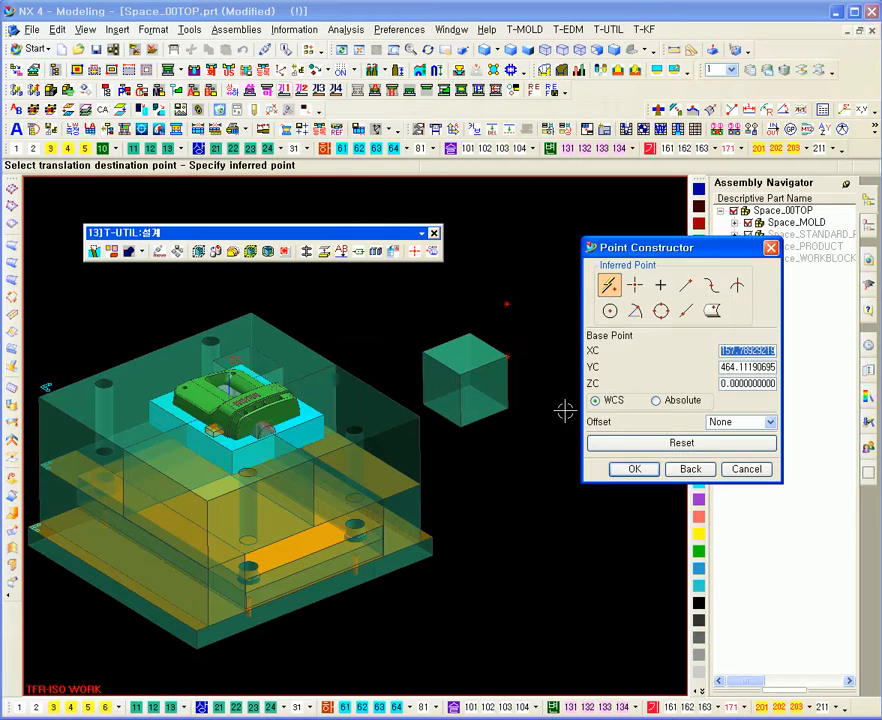
pyautogui.click(470, 330)
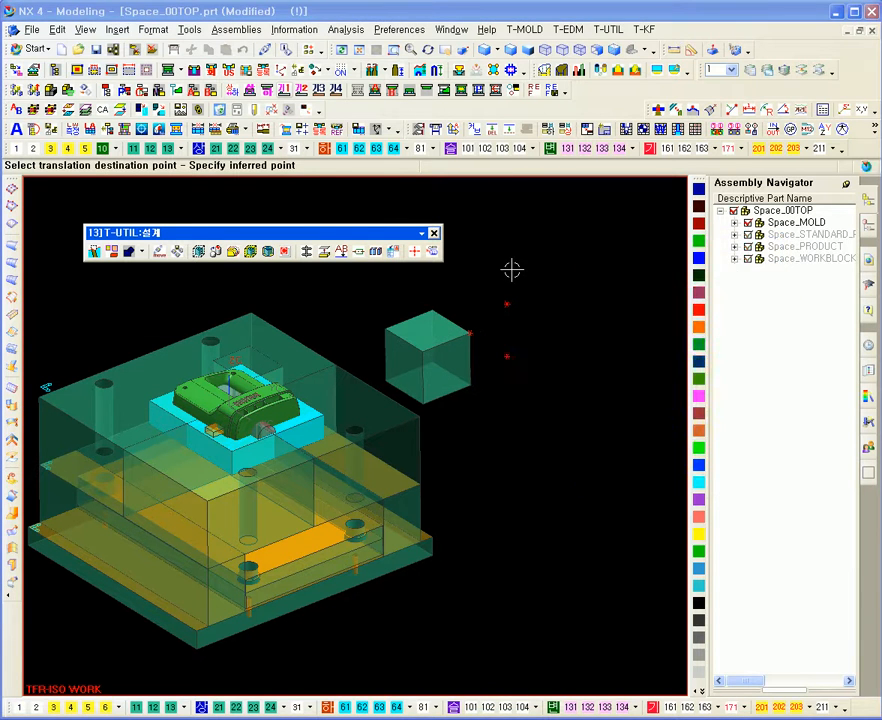
pyautogui.click(478, 392)
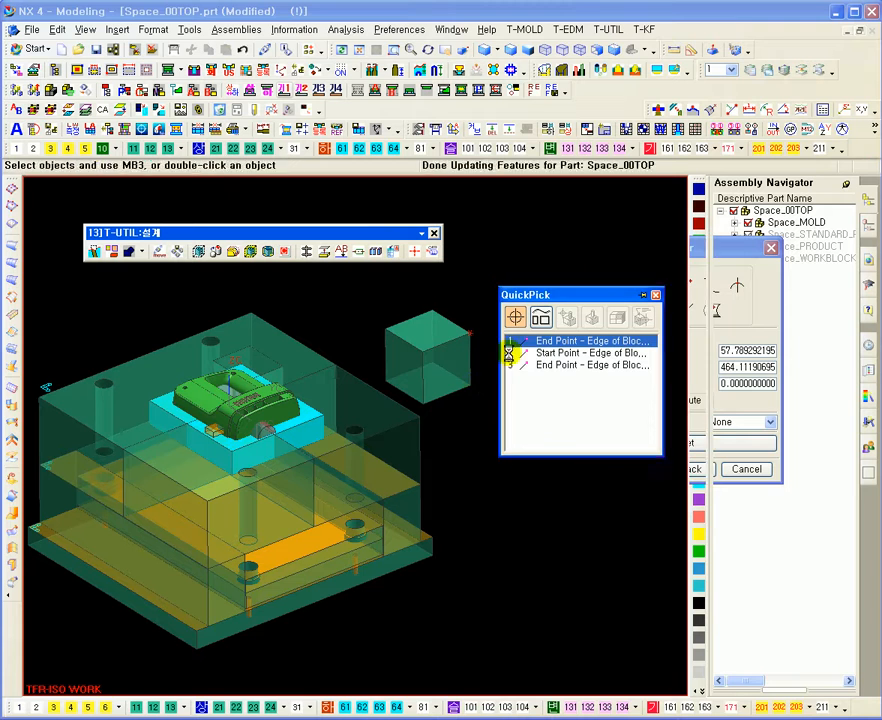
pyautogui.click(525, 341)
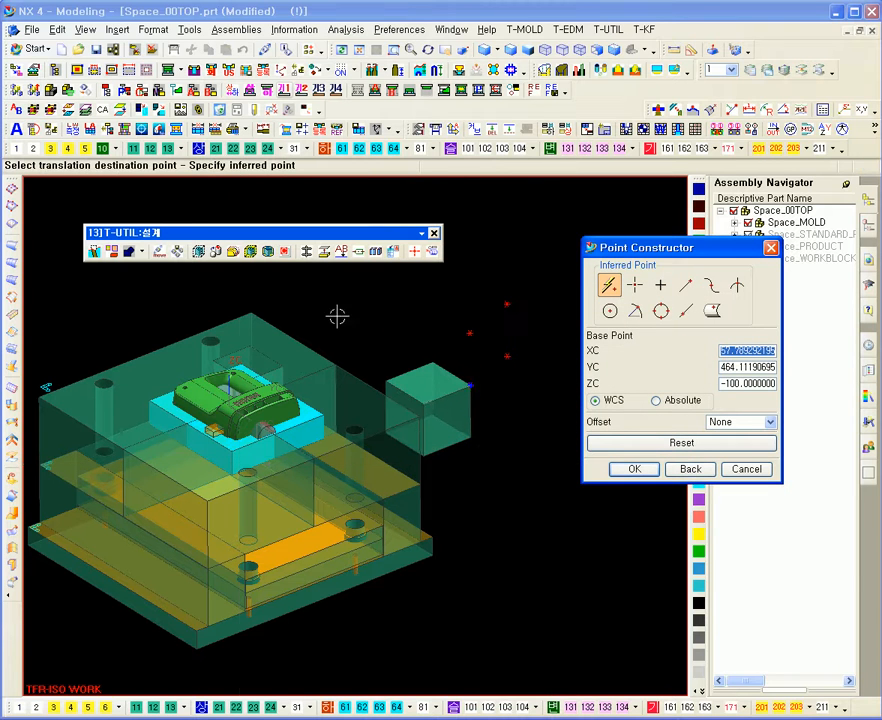
# Copy the block continuously from its upper corner, twice in a row beside the original and once at the mold plate corner -225, 225, 0.
pyautogui.click(178, 252)
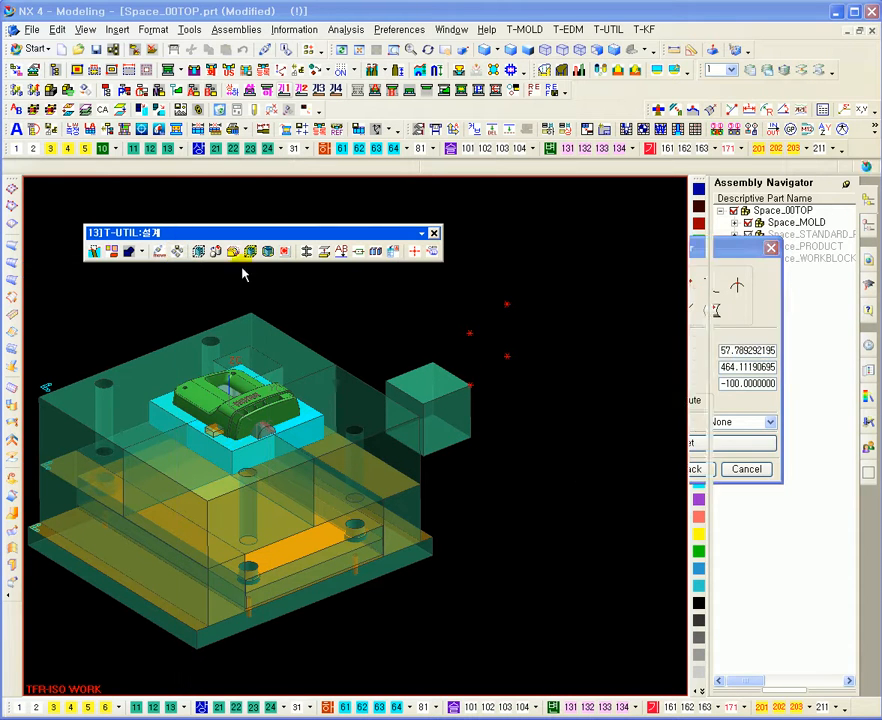
pyautogui.click(441, 388)
pyautogui.middleClick(545, 332)
pyautogui.click(472, 382)
pyautogui.click(434, 362)
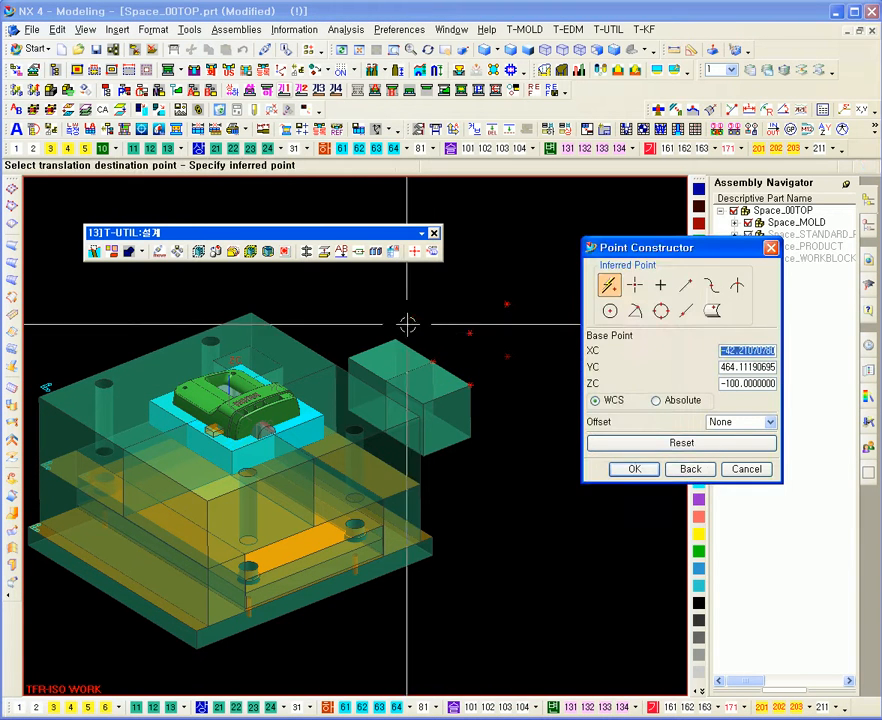
pyautogui.click(253, 311)
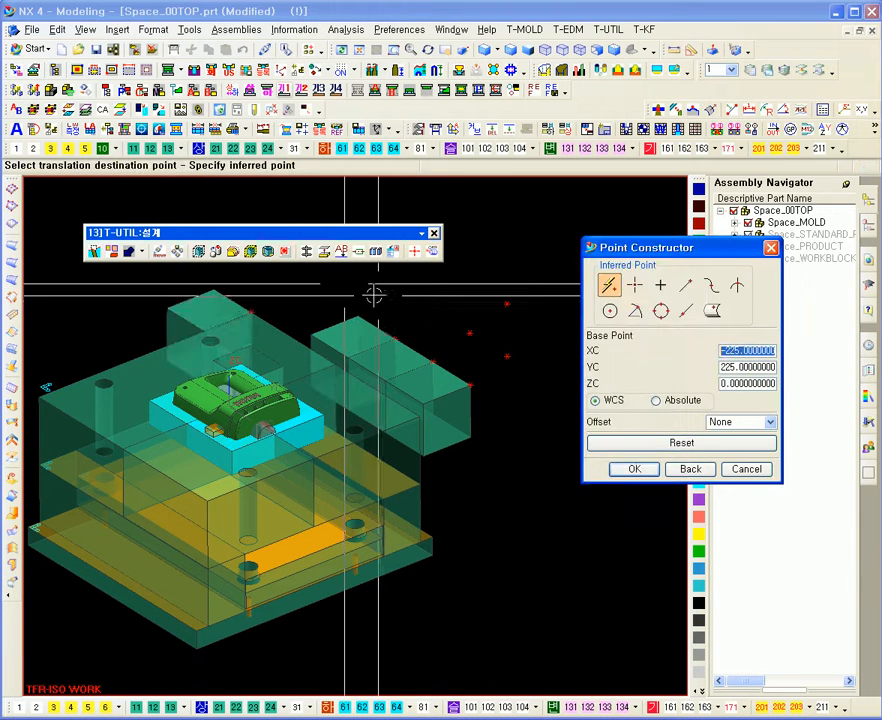
pyautogui.moveTo(528, 315); pyautogui.dragTo(540, 365, button='middle')
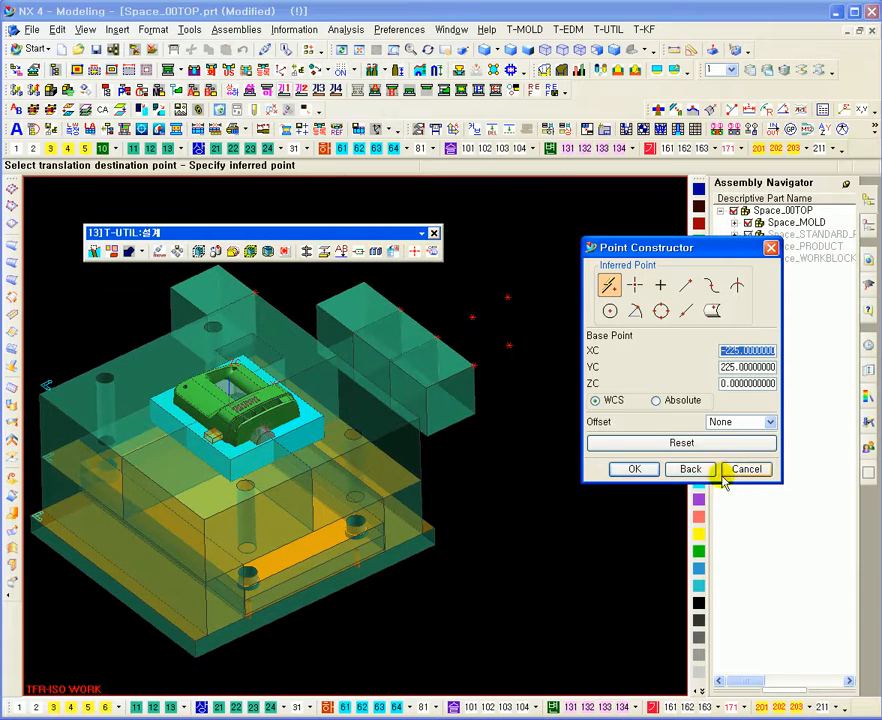
pyautogui.click(745, 469)
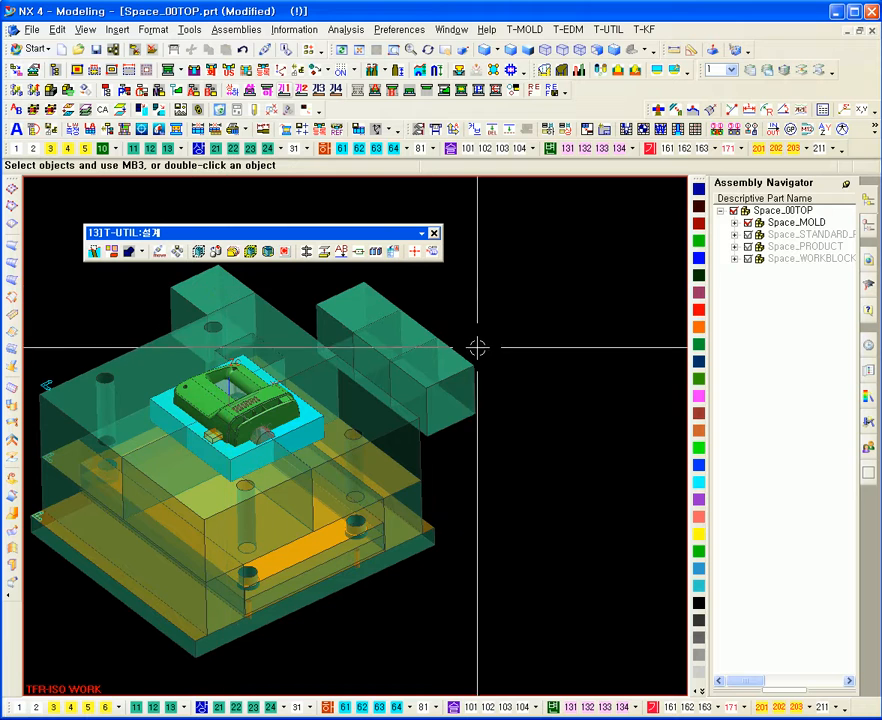
pyautogui.scroll(-1, 477, 347)
pyautogui.press('Escape')
# Examine the T-Mold standard-part settings for the lifter core guide and the small undercut bodies along the product's edge.
pyautogui.keyDown('shift'); pyautogui.moveTo(305, 328); pyautogui.dragTo(347, 340, button='middle'); pyautogui.keyUp('shift')
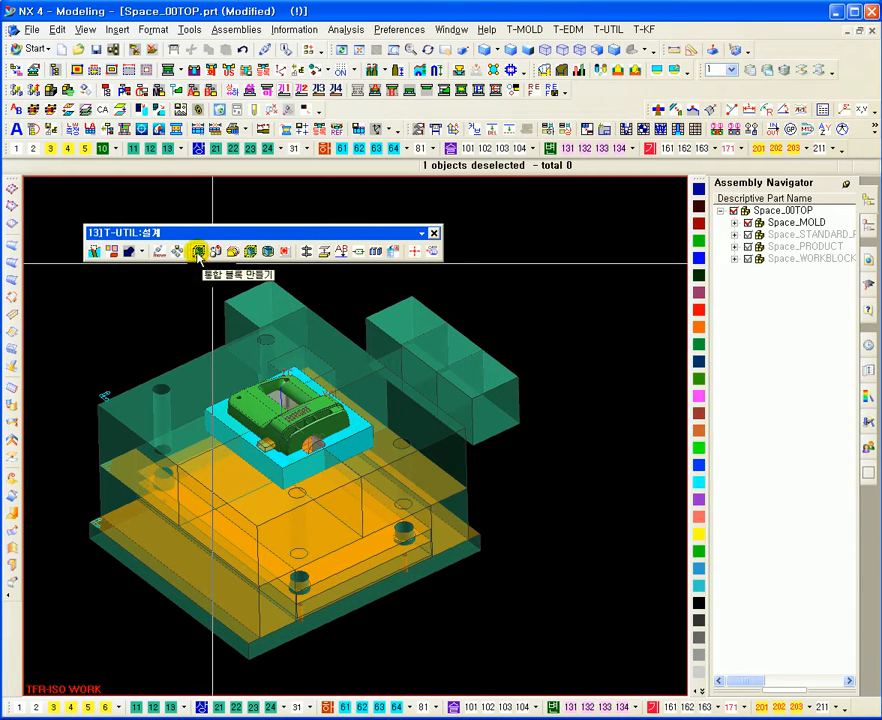
pyautogui.keyDown('shift'); pyautogui.moveTo(518, 484); pyautogui.dragTo(538, 451, button='middle'); pyautogui.keyUp('shift')
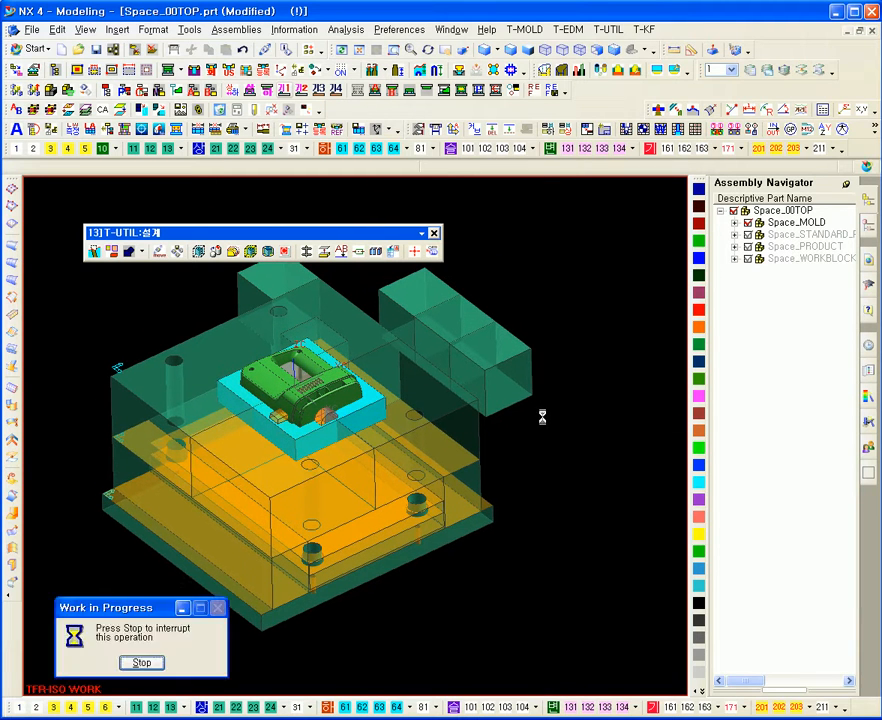
pyautogui.moveTo(502, 516); pyautogui.dragTo(529, 442, button='middle')
pyautogui.keyDown('shift'); pyautogui.moveTo(568, 286); pyautogui.dragTo(512, 344, button='middle'); pyautogui.keyUp('shift')
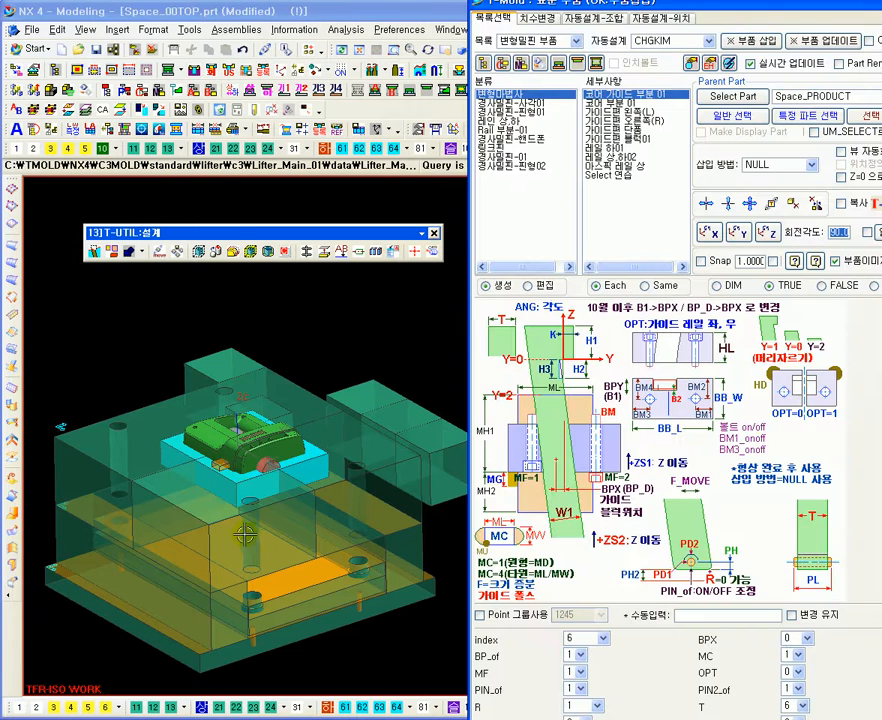
pyautogui.keyDown('ctrl'); pyautogui.moveTo(374, 342); pyautogui.dragTo(374, 447, button='middle'); pyautogui.keyUp('ctrl')
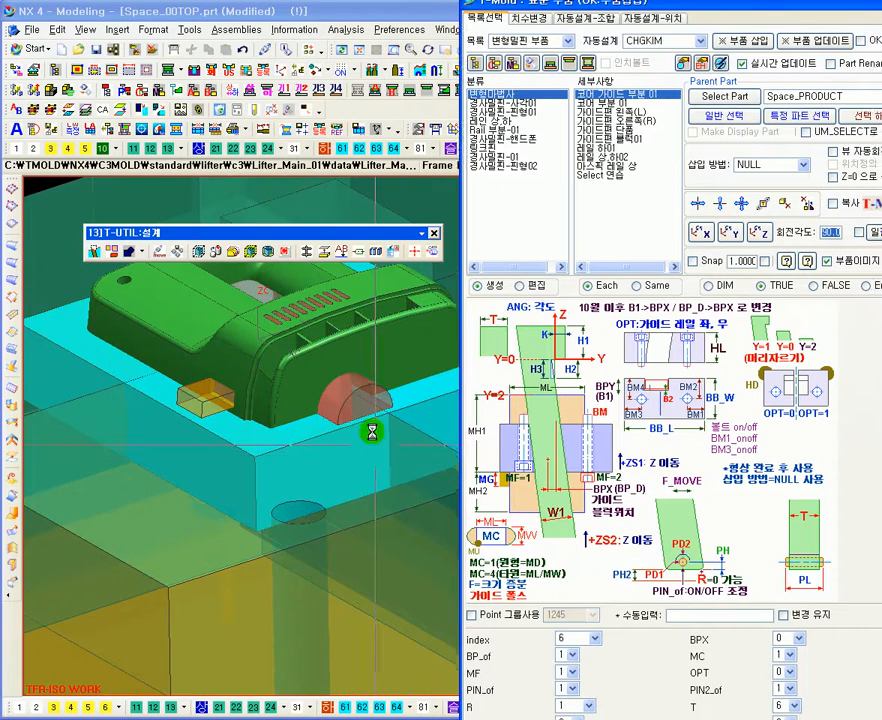
pyautogui.keyDown('shift'); pyautogui.moveTo(504, 309); pyautogui.dragTo(476, 377, button='middle'); pyautogui.keyUp('shift')
pyautogui.keyDown('ctrl'); pyautogui.moveTo(345, 437); pyautogui.dragTo(262, 345, button='middle'); pyautogui.keyUp('ctrl')
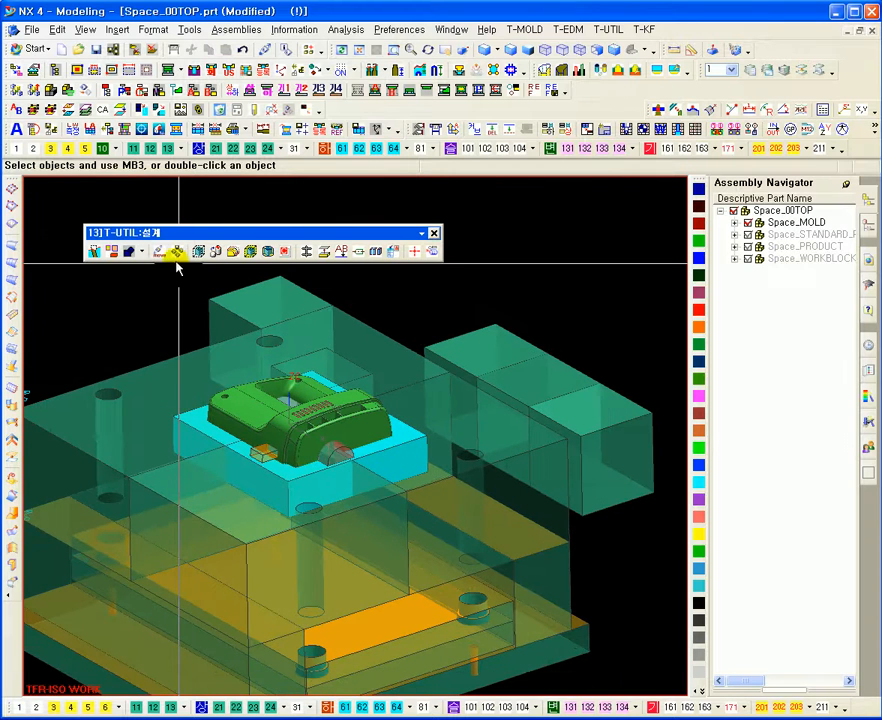
# Create a block-shaped datum solid with an offset value of 5 around the green product's flat upper face with the small hole.
pyautogui.click(199, 251)
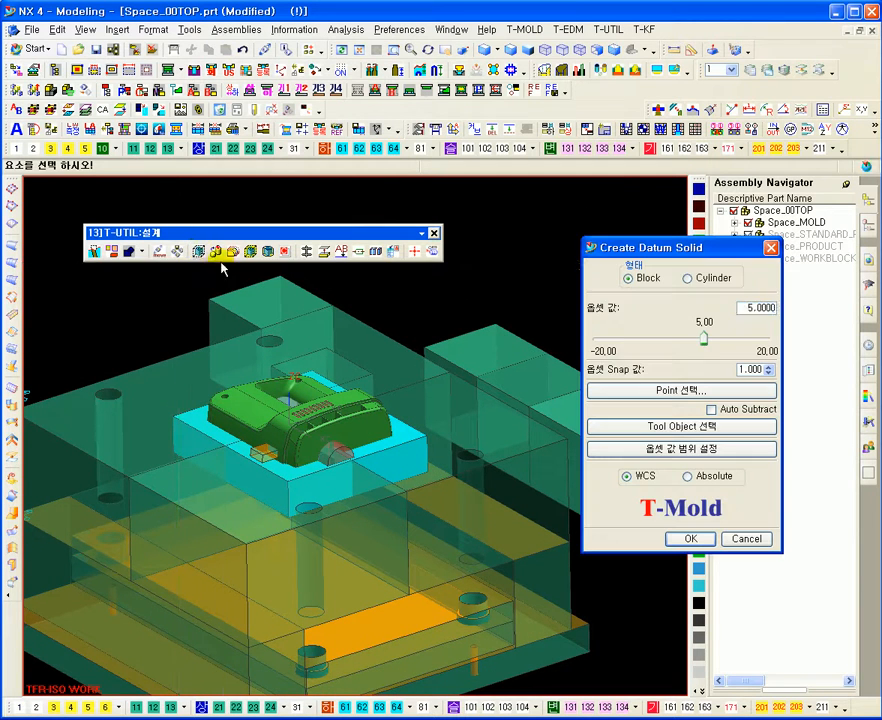
pyautogui.click(251, 405)
pyautogui.click(311, 410)
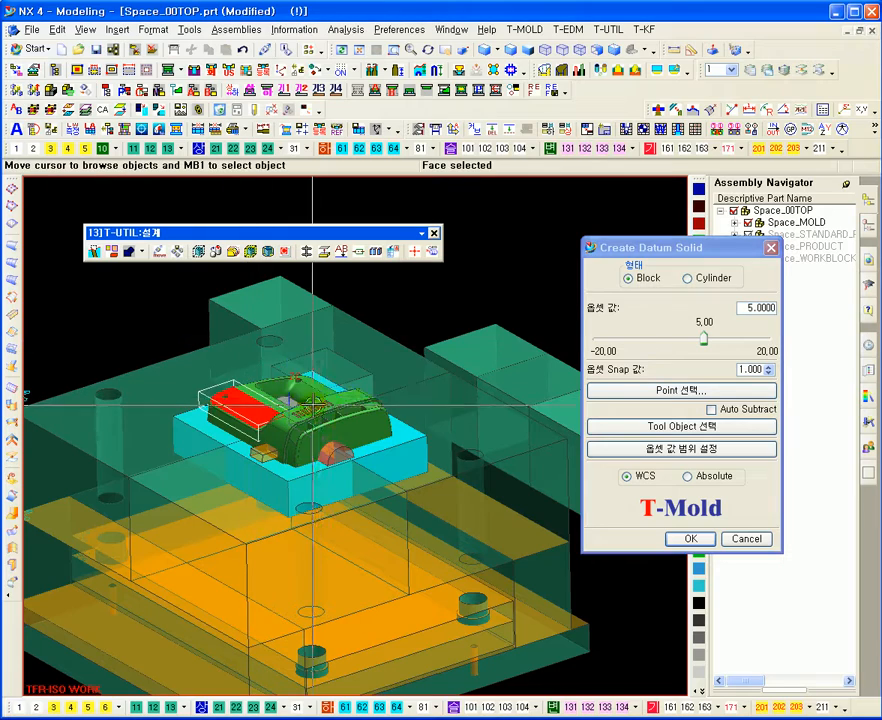
pyautogui.moveTo(230, 373); pyautogui.dragTo(228, 398, button='middle')
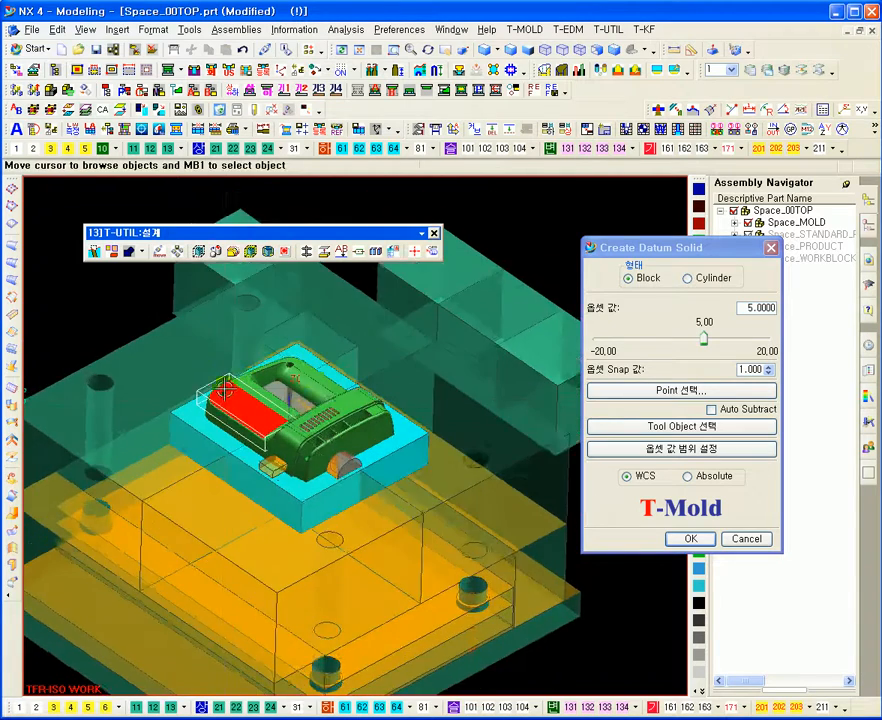
pyautogui.scroll(4, 235, 450)
pyautogui.scroll(-1, 237, 455)
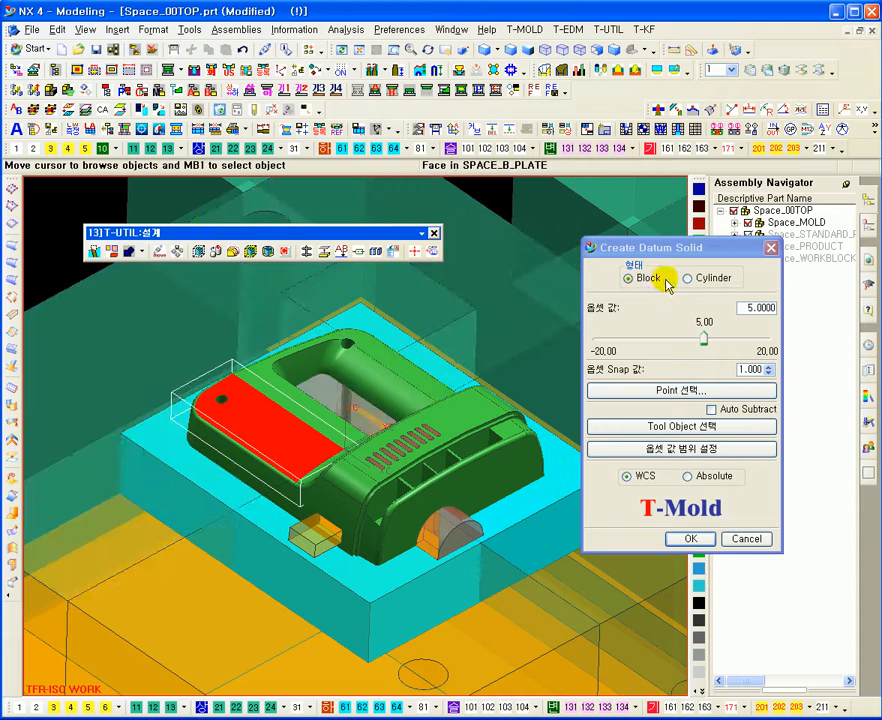
pyautogui.click(637, 250)
pyautogui.moveTo(637, 250); pyautogui.dragTo(521, 212)
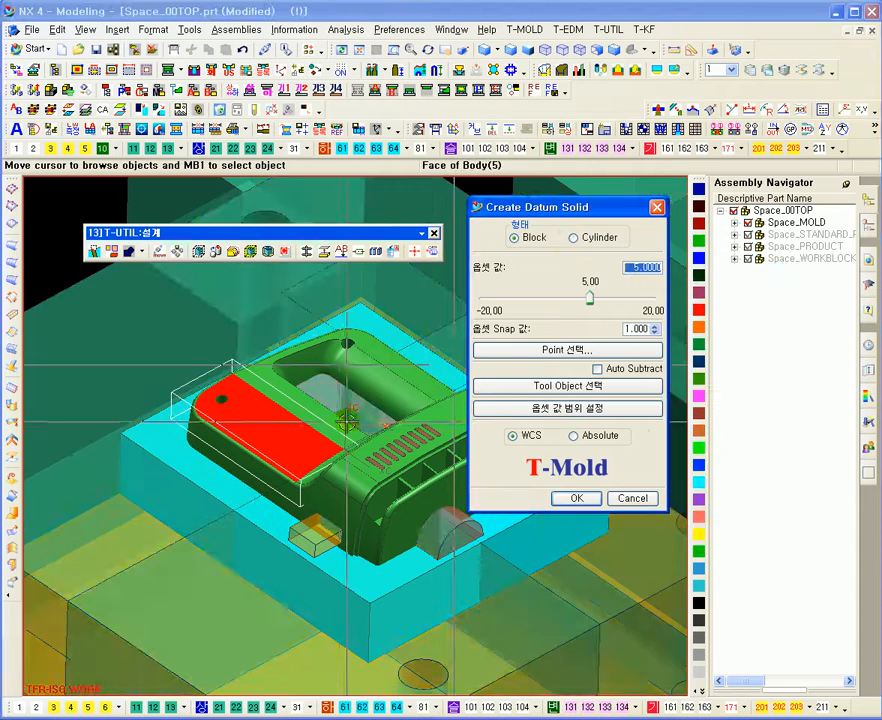
pyautogui.moveTo(305, 455)
pyautogui.mouseDown(button='middle')
pyautogui.moveTo(309, 405)
pyautogui.moveTo(311, 453)
pyautogui.mouseUp(button='middle')
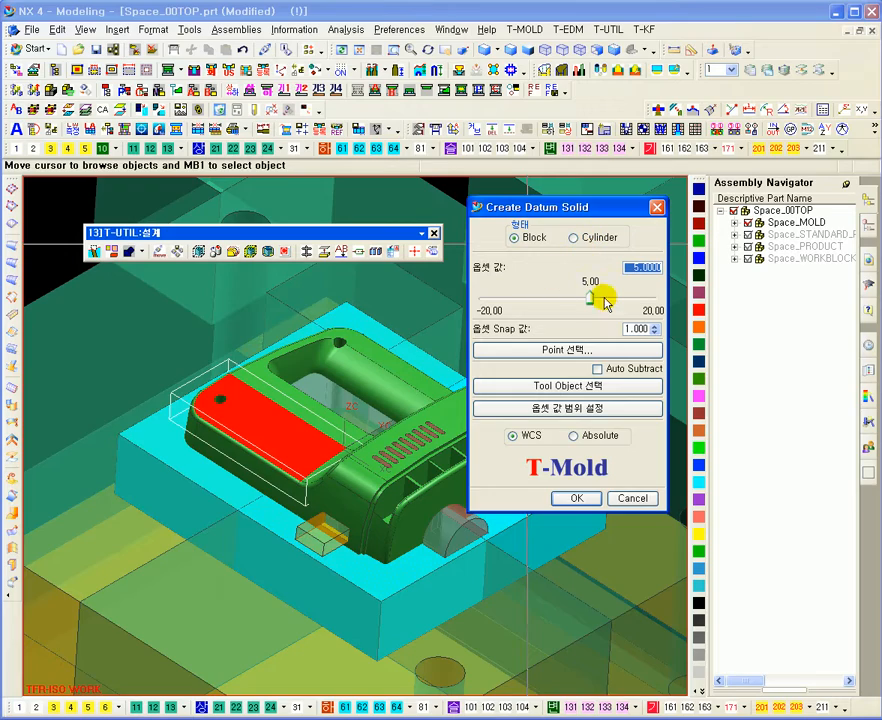
pyautogui.moveTo(290, 402); pyautogui.dragTo(362, 326, button='middle')
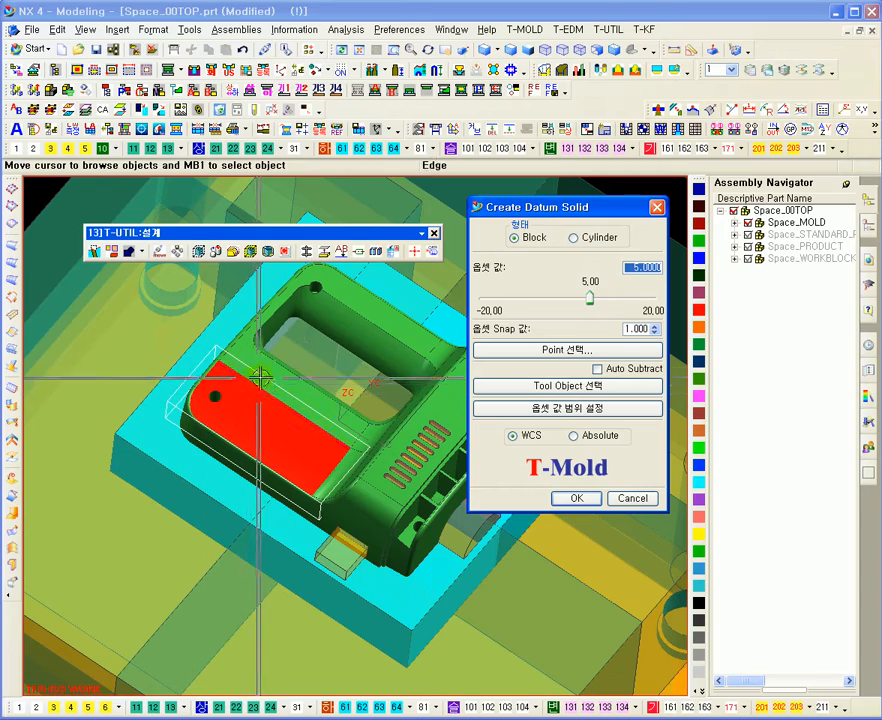
pyautogui.moveTo(257, 378); pyautogui.dragTo(287, 425, button='middle')
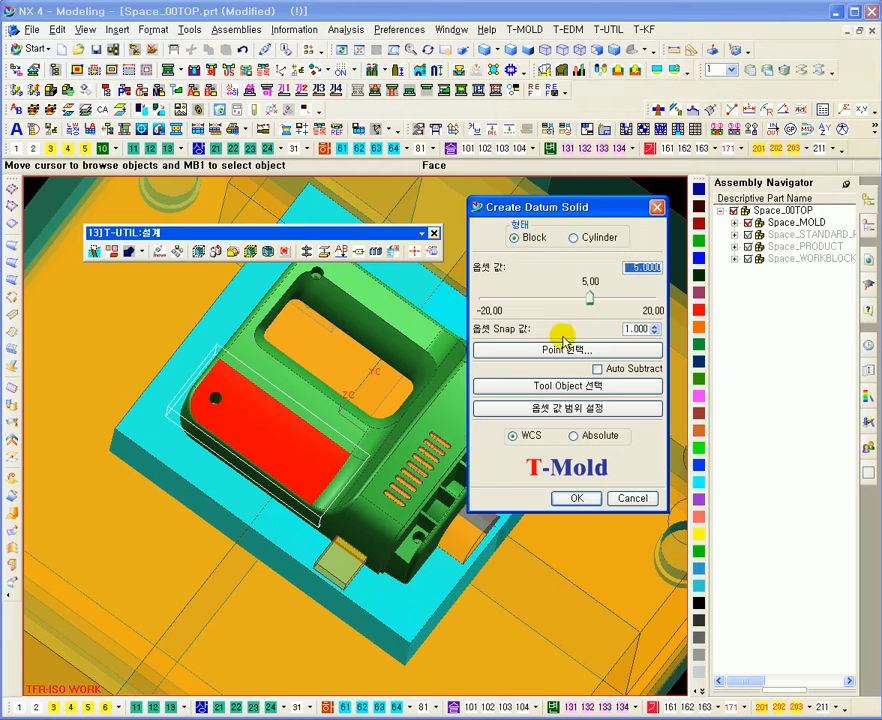
pyautogui.moveTo(351, 483); pyautogui.dragTo(352, 444, button='middle')
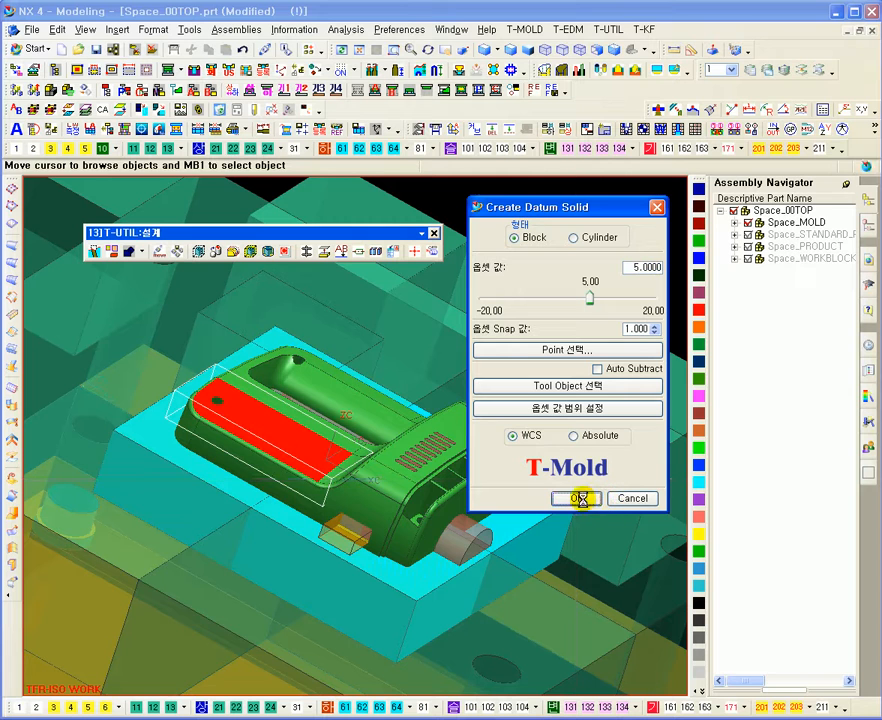
pyautogui.click(580, 498)
pyautogui.moveTo(243, 436); pyautogui.dragTo(214, 476, button='middle')
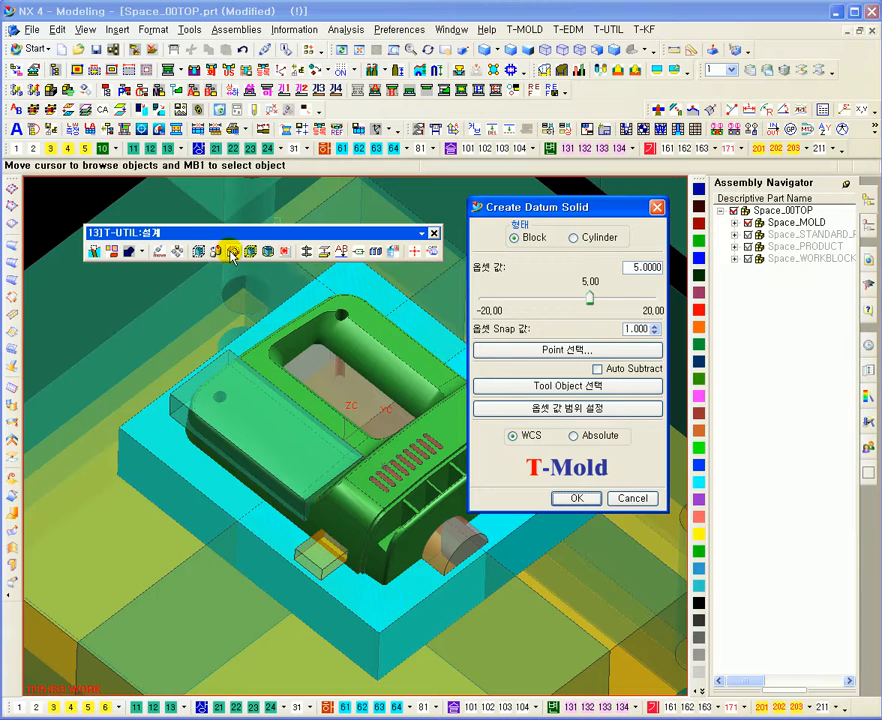
pyautogui.click(634, 498)
# Examine the T-Mold Replace Face options and compare them with the selection steps of the standard Replace Face command.
pyautogui.keyDown('ctrl'); pyautogui.moveTo(350, 394); pyautogui.dragTo(273, 346, button='middle'); pyautogui.keyUp('ctrl')
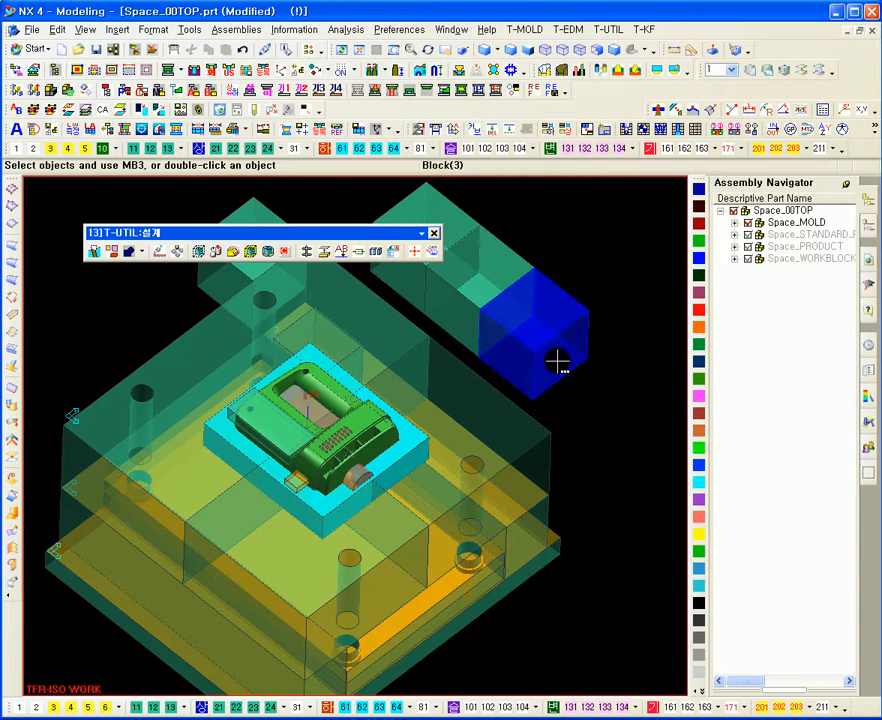
pyautogui.moveTo(616, 407); pyautogui.dragTo(580, 400, button='middle')
pyautogui.click(214, 252)
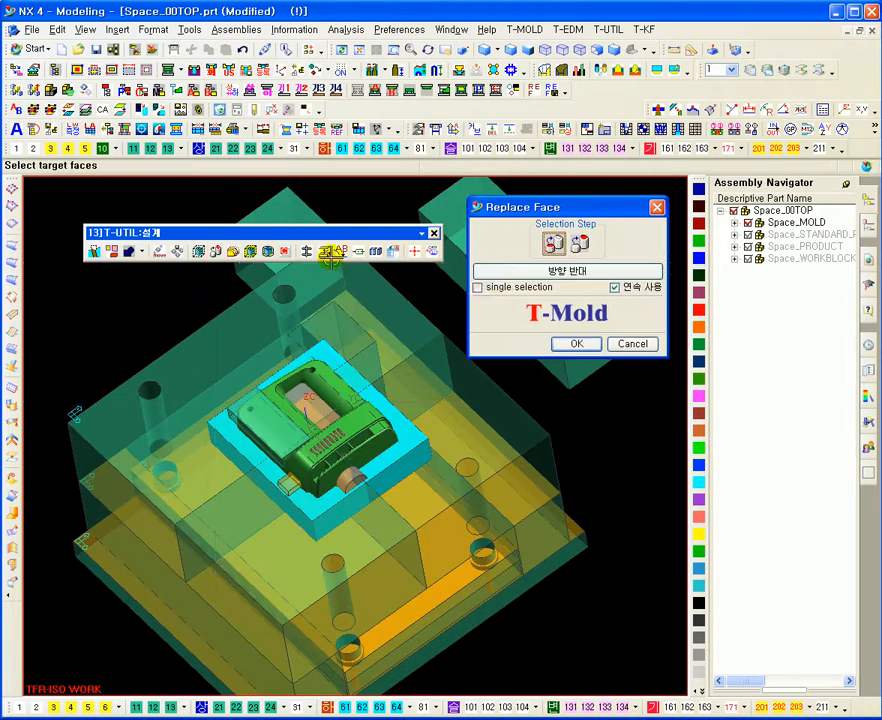
pyautogui.moveTo(558, 216); pyautogui.dragTo(316, 325)
pyautogui.keyDown('shift'); pyautogui.moveTo(555, 297); pyautogui.dragTo(469, 345, button='middle'); pyautogui.keyUp('shift')
pyautogui.scroll(2, 480, 325)
pyautogui.click(86, 29)
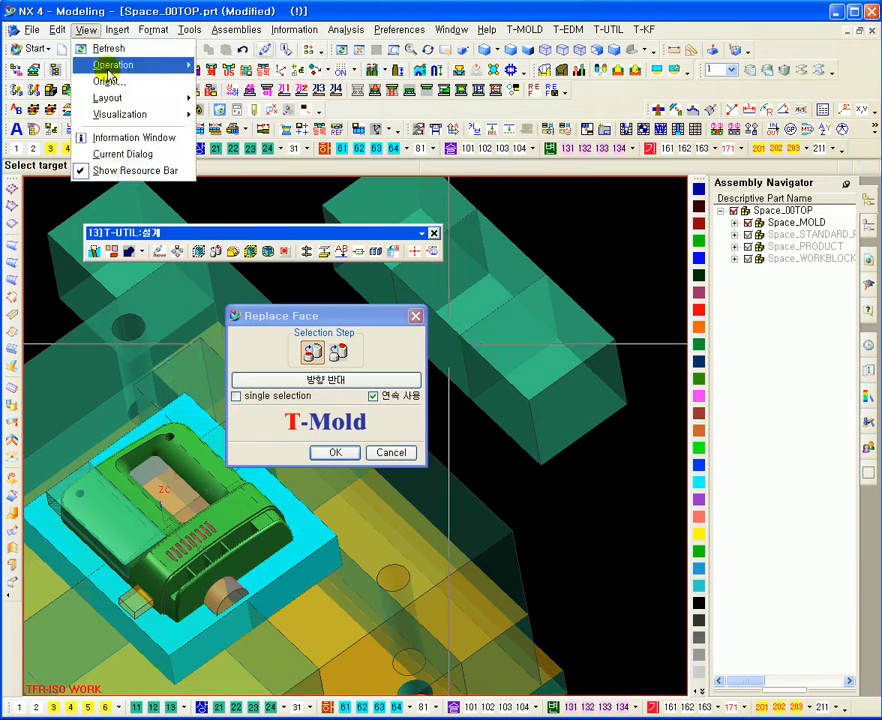
pyautogui.moveTo(119, 30)
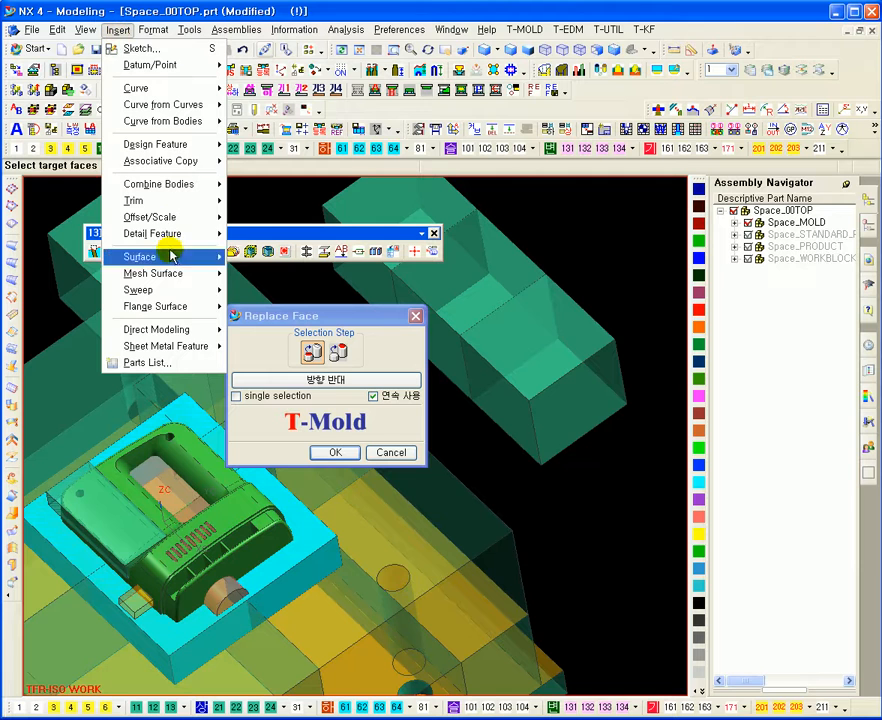
pyautogui.moveTo(226, 333)
pyautogui.click(279, 381)
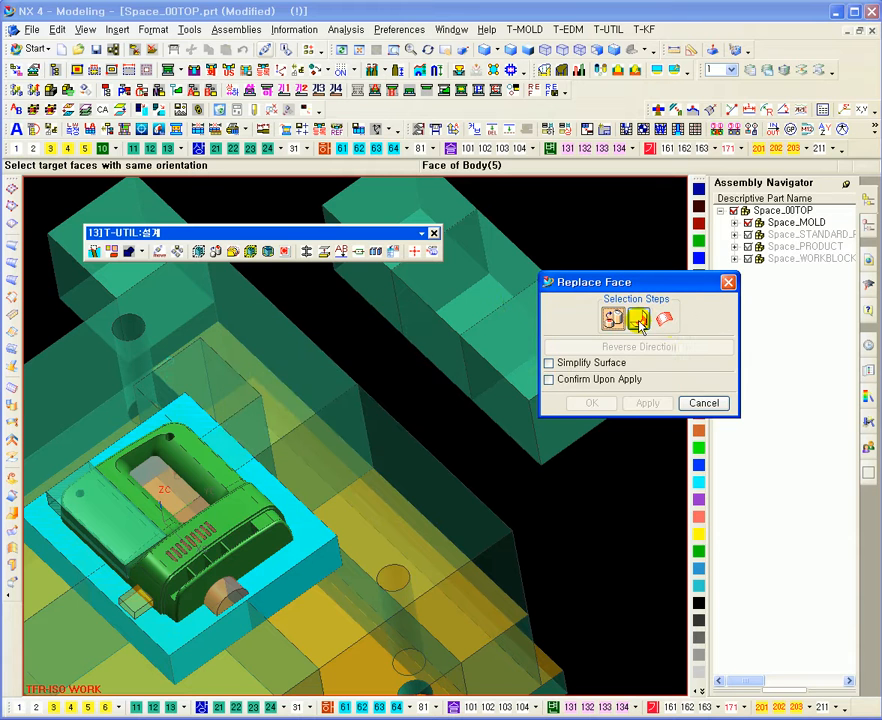
pyautogui.moveTo(625, 284); pyautogui.dragTo(631, 251)
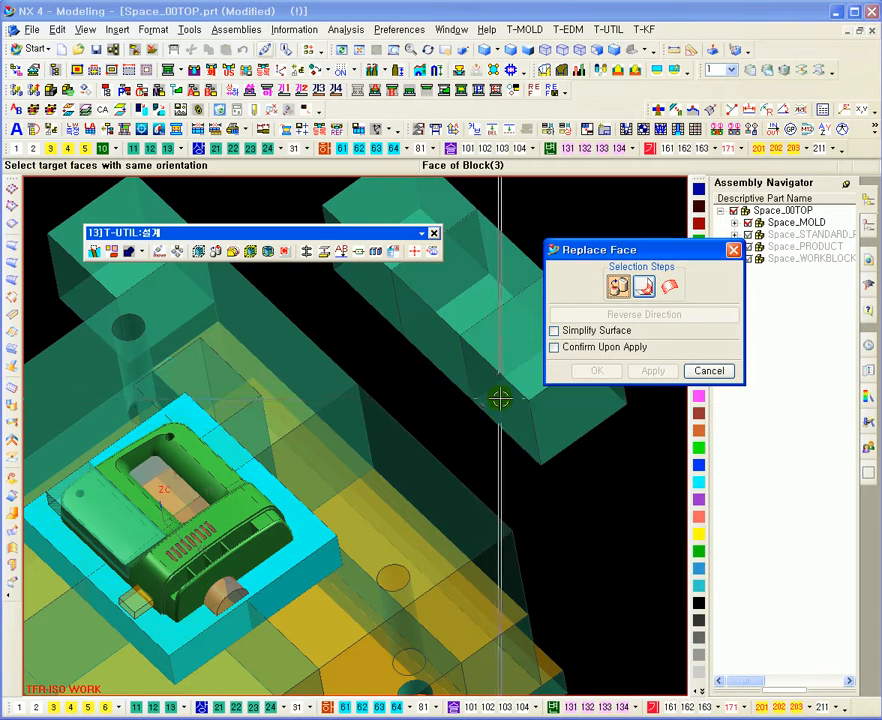
pyautogui.moveTo(480, 404); pyautogui.dragTo(593, 316, button='middle')
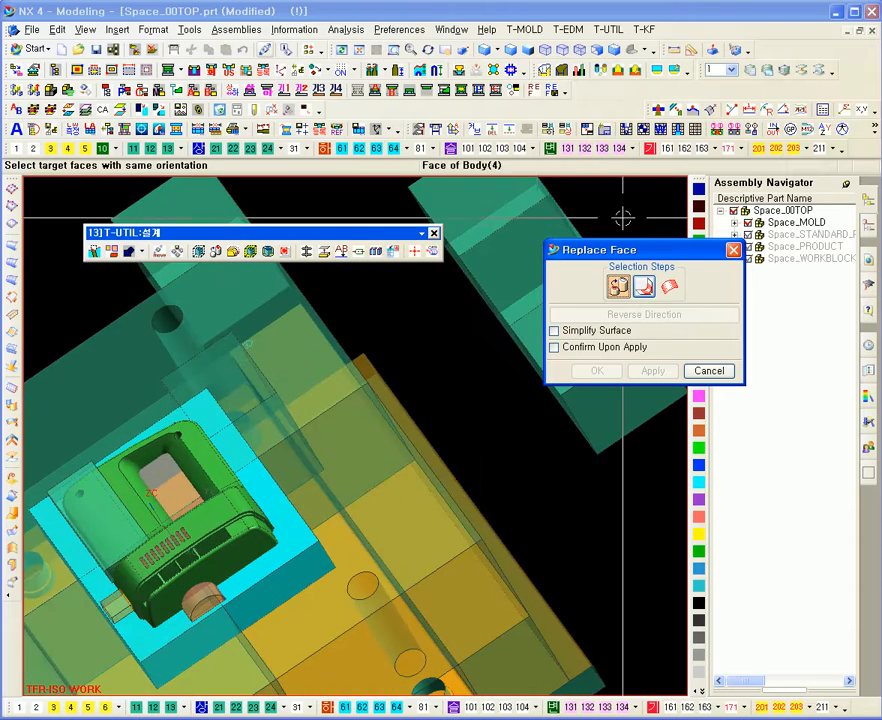
pyautogui.click(669, 288)
pyautogui.moveTo(528, 429); pyautogui.dragTo(658, 362, button='middle')
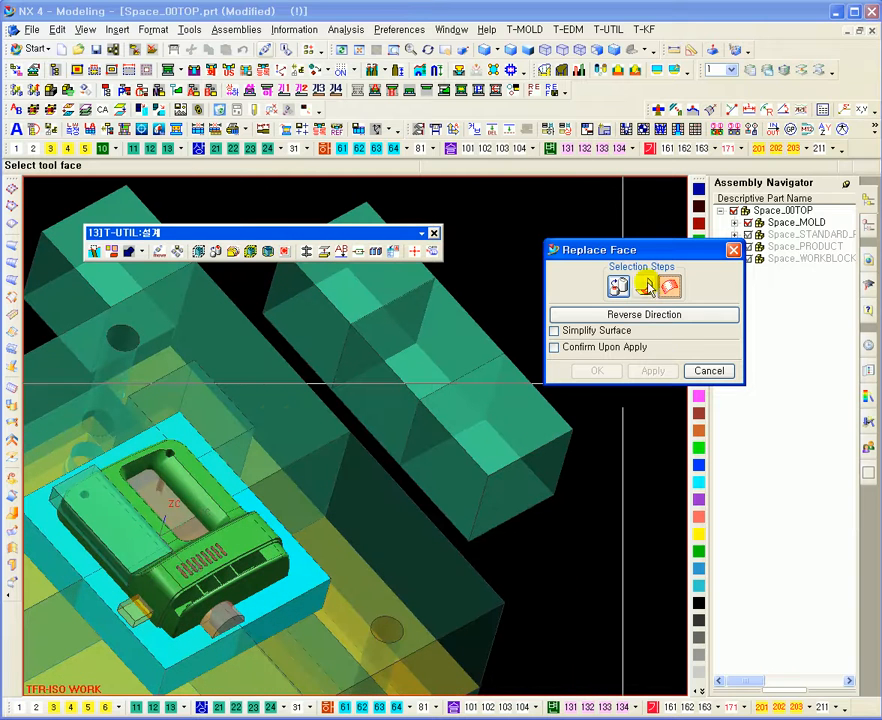
pyautogui.click(710, 371)
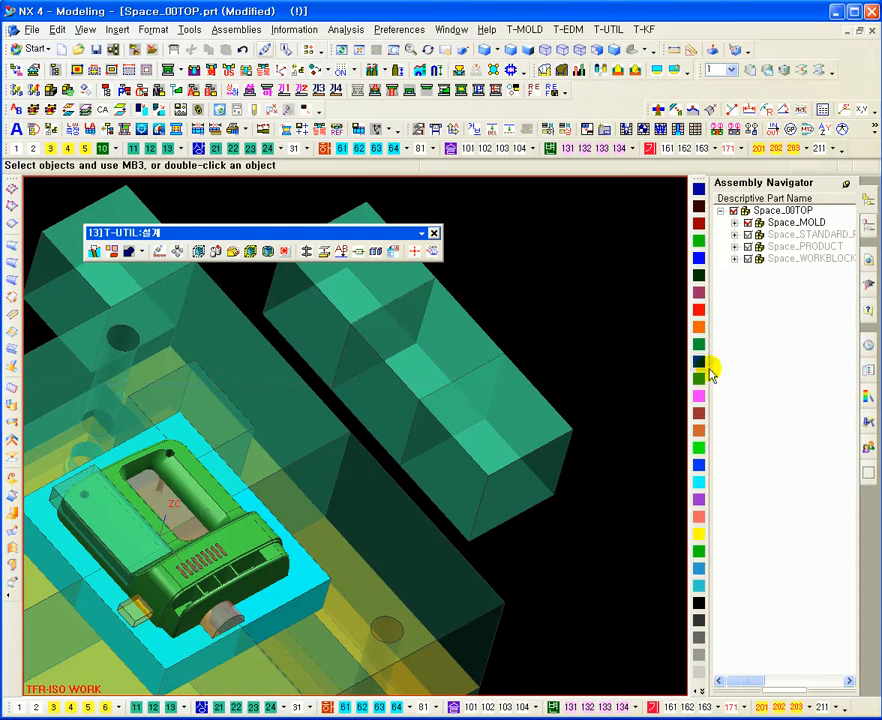
# Extend the front block of the separate row to the mold plate by replacing its facing side with the plate's side face using T-Mold Replace Face.
pyautogui.click(220, 251)
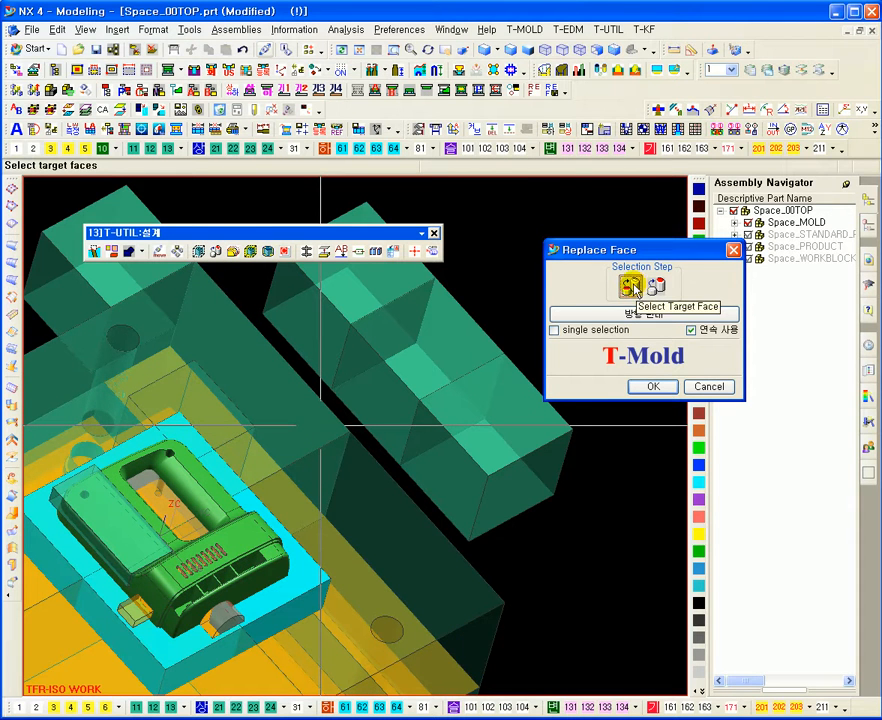
pyautogui.click(455, 466)
pyautogui.moveTo(595, 534); pyautogui.dragTo(582, 573, button='middle')
pyautogui.middleClick(589, 575)
pyautogui.moveTo(574, 514); pyautogui.dragTo(415, 531, button='middle')
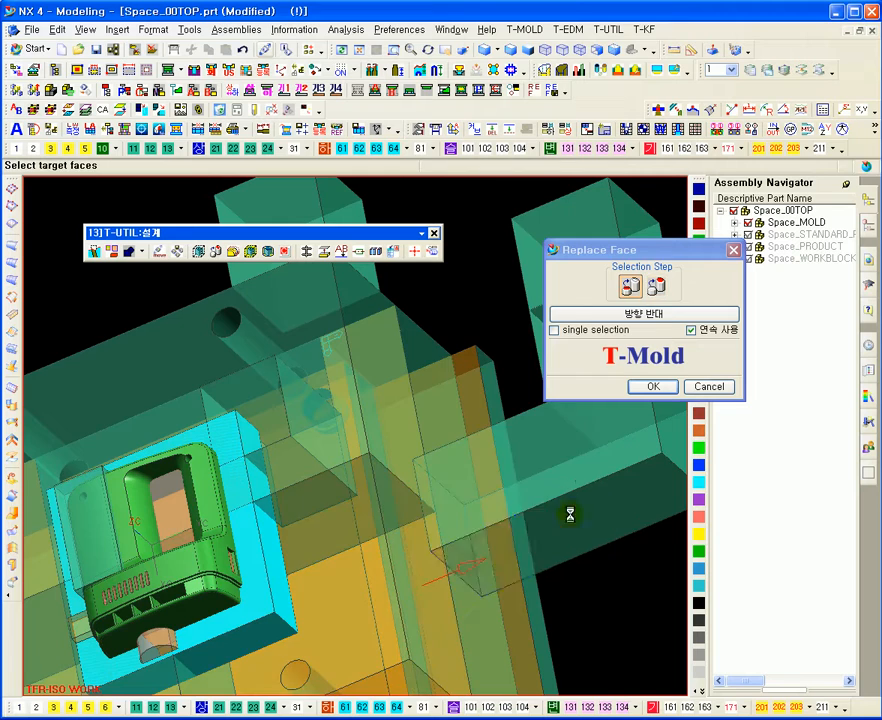
pyautogui.moveTo(352, 512); pyautogui.dragTo(467, 452, button='middle')
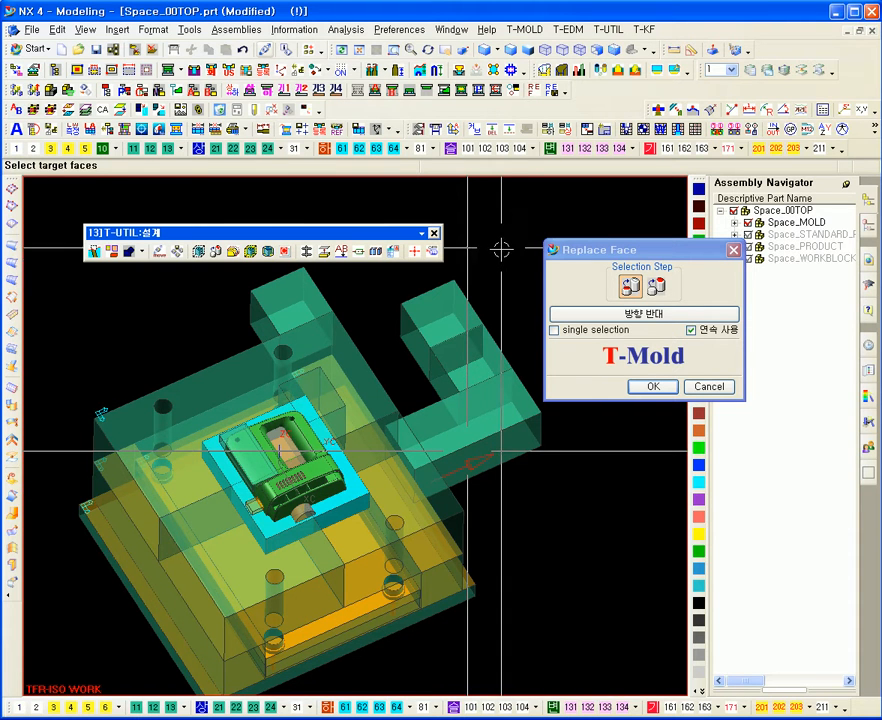
# Replace the middle block's facing side with the mold plate's side face in the same way, and finish Replace Face.
pyautogui.moveTo(505, 295); pyautogui.dragTo(409, 368, button='middle')
pyautogui.moveTo(467, 339); pyautogui.dragTo(560, 491, button='middle')
pyautogui.middleClick(560, 485)
pyautogui.click(429, 357)
pyautogui.moveTo(566, 440); pyautogui.dragTo(638, 425, button='middle')
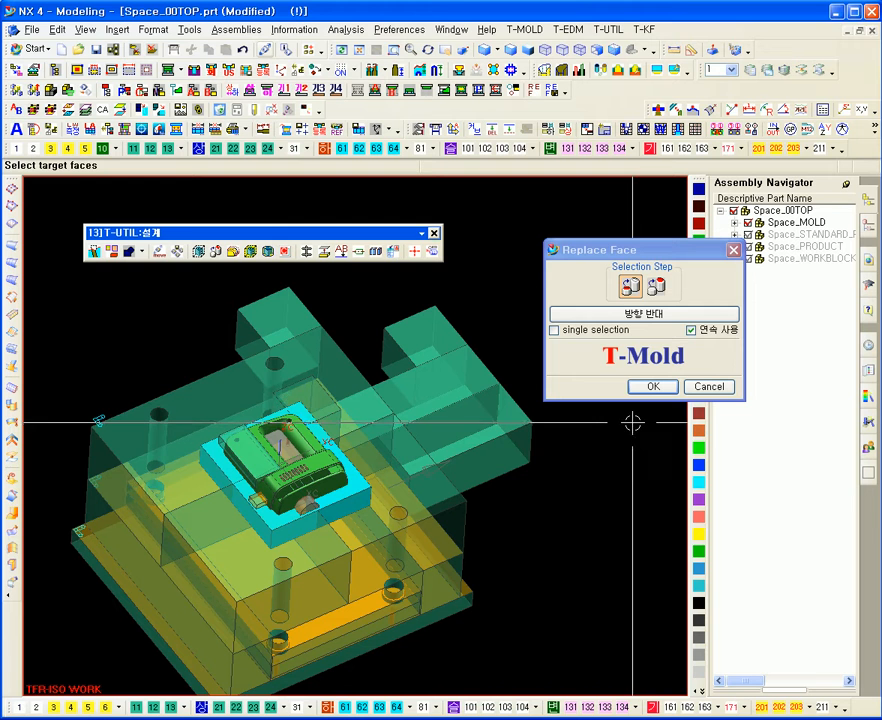
pyautogui.click(700, 386)
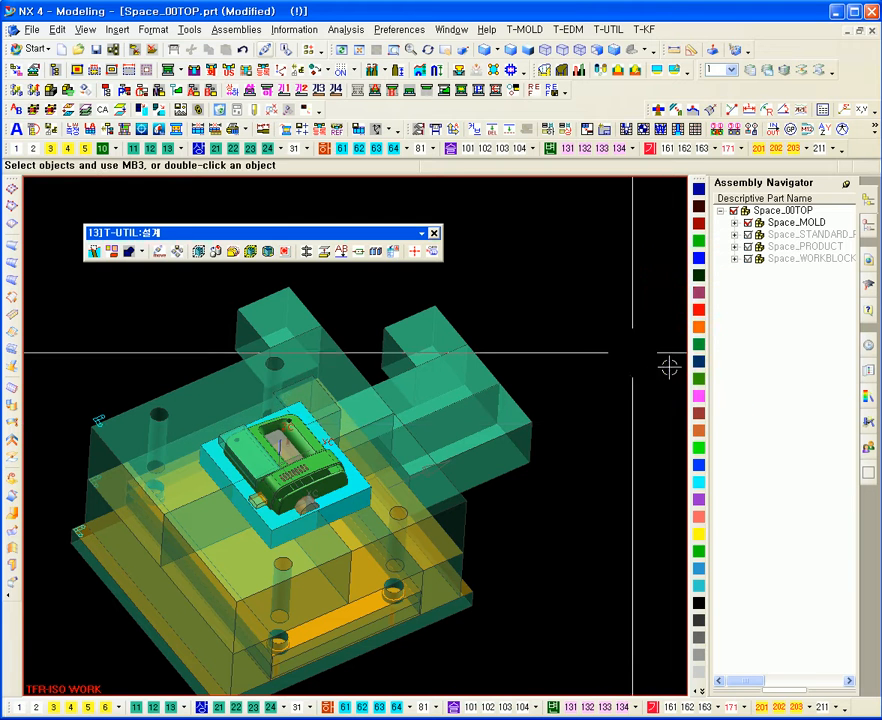
# Offset the top face of the extended front block by 10 mm with the standard Offset Face command.
pyautogui.click(236, 253)
pyautogui.moveTo(579, 431); pyautogui.dragTo(506, 514, button='middle')
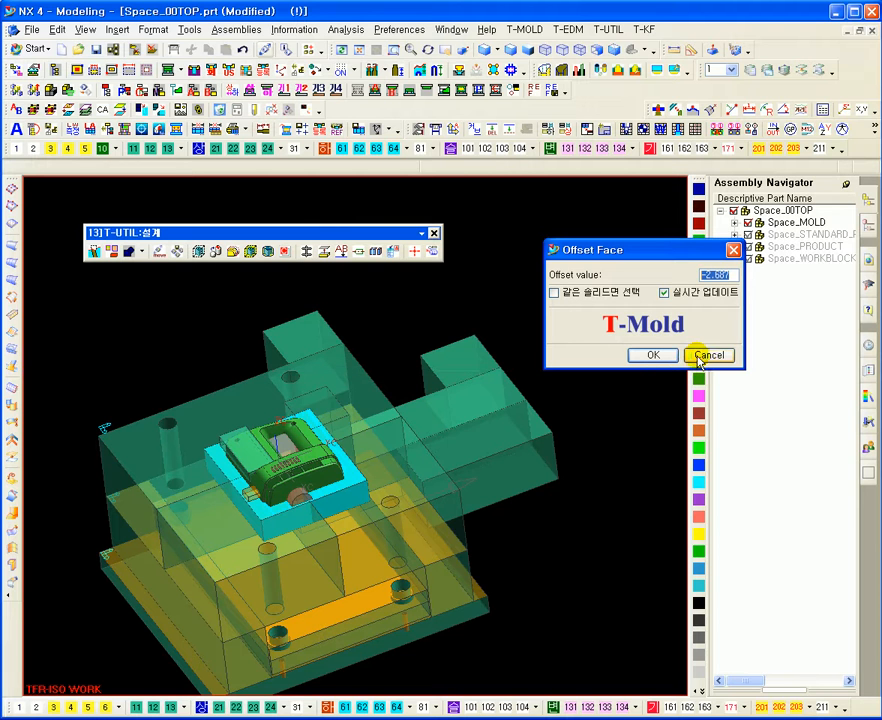
pyautogui.keyDown('shift'); pyautogui.moveTo(581, 571); pyautogui.dragTo(525, 510, button='middle'); pyautogui.keyUp('shift')
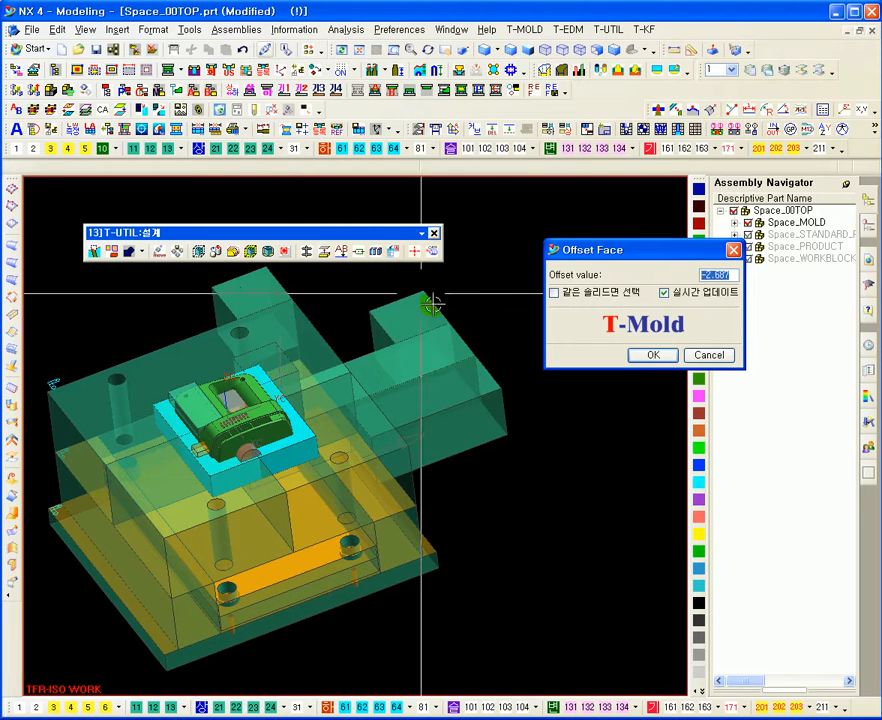
pyautogui.click(118, 29)
pyautogui.moveTo(126, 186)
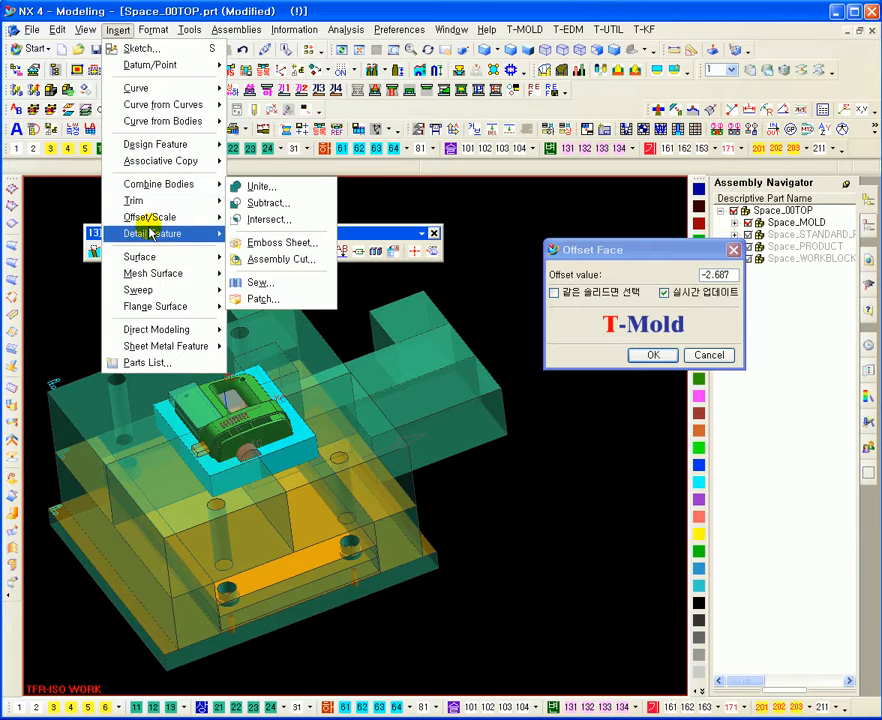
pyautogui.moveTo(152, 222)
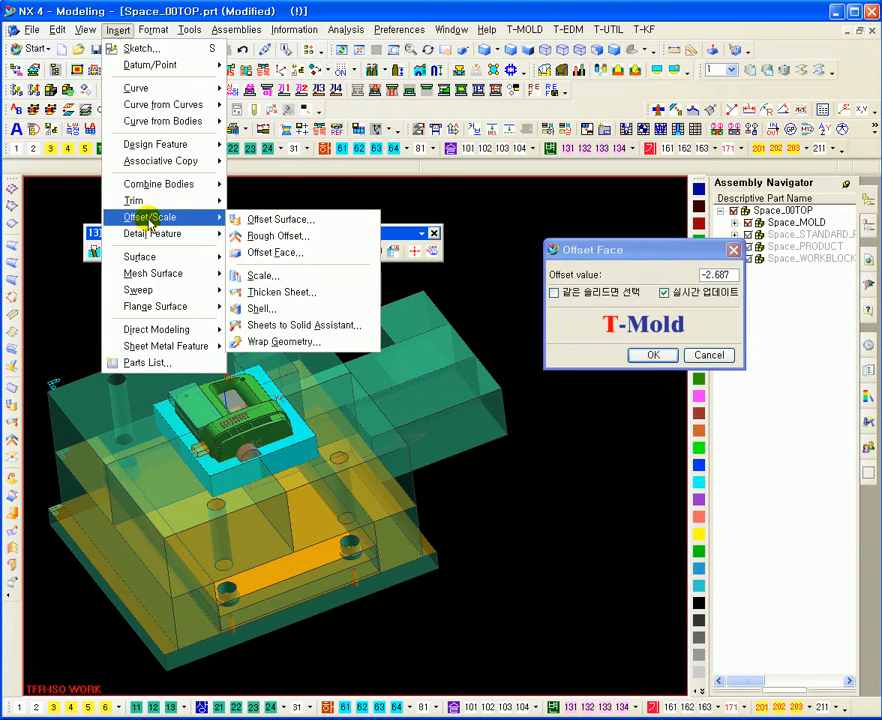
pyautogui.click(266, 254)
pyautogui.moveTo(427, 367)
pyautogui.mouseDown(button='middle')
pyautogui.moveTo(447, 384)
pyautogui.moveTo(441, 374)
pyautogui.mouseUp(button='middle')
pyautogui.click(441, 374)
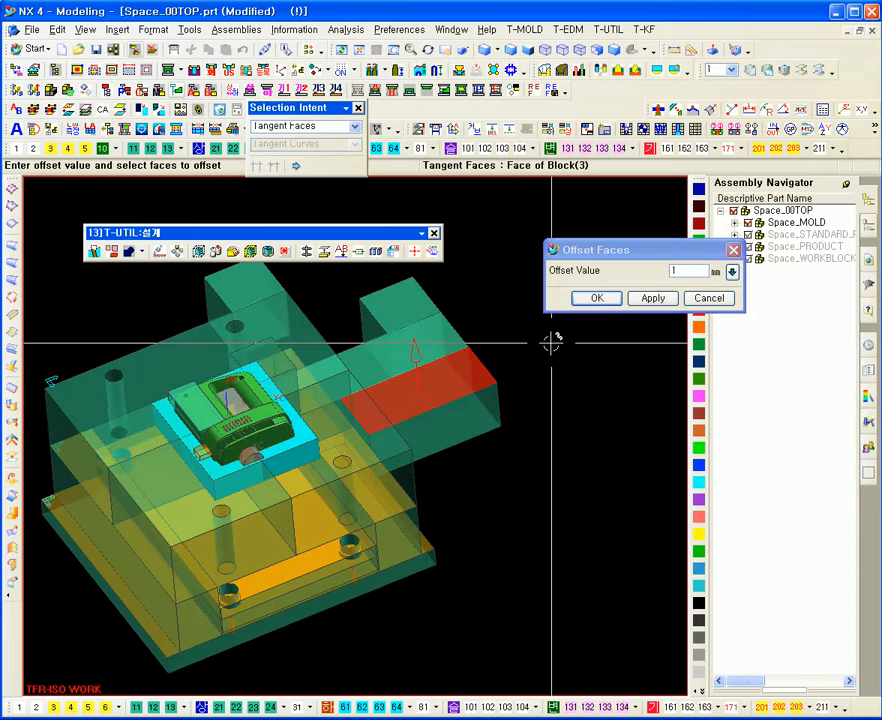
pyautogui.moveTo(612, 252); pyautogui.dragTo(564, 243)
pyautogui.scroll(3, 443, 334)
pyautogui.click(611, 263)
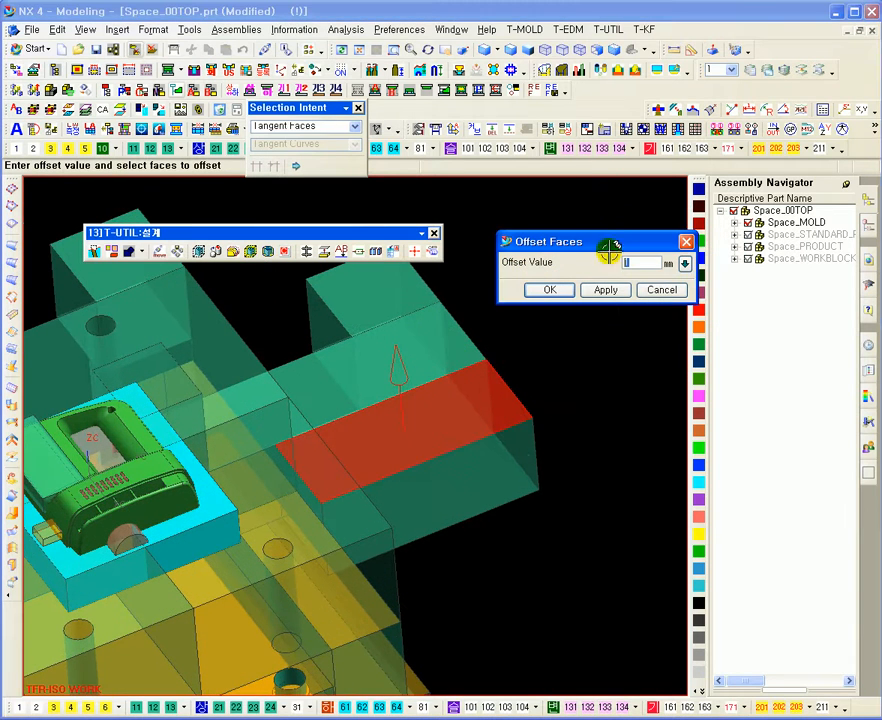
pyautogui.write('0')
pyautogui.click(605, 289)
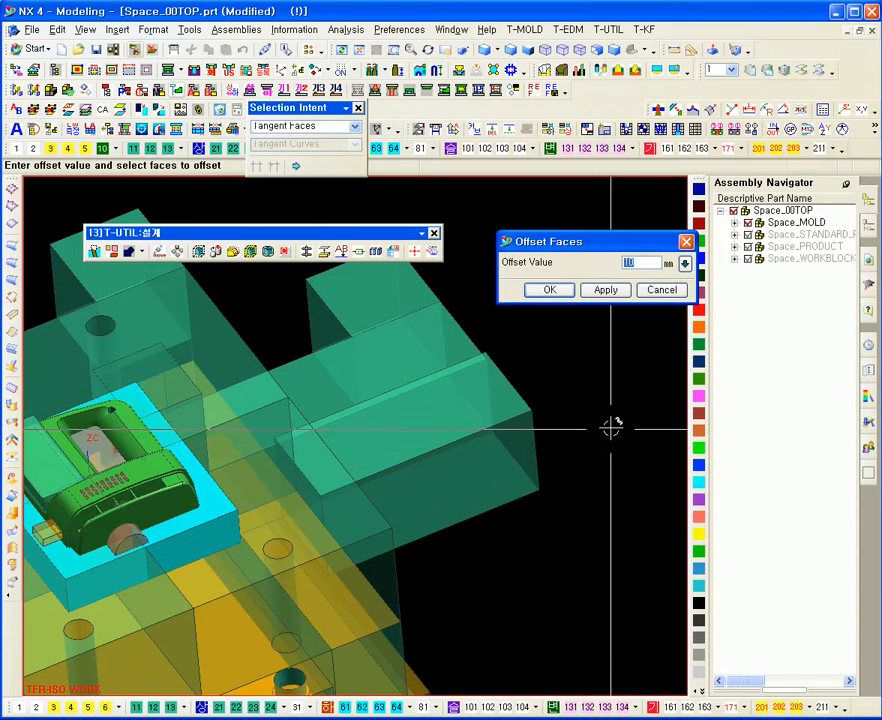
pyautogui.moveTo(591, 451); pyautogui.dragTo(560, 435, button='middle')
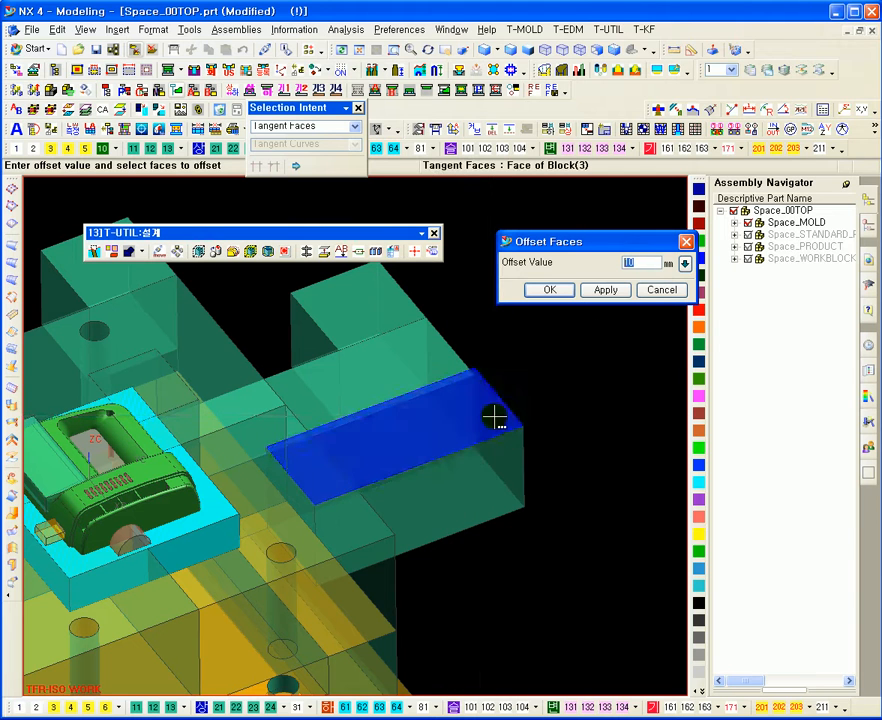
pyautogui.click(661, 290)
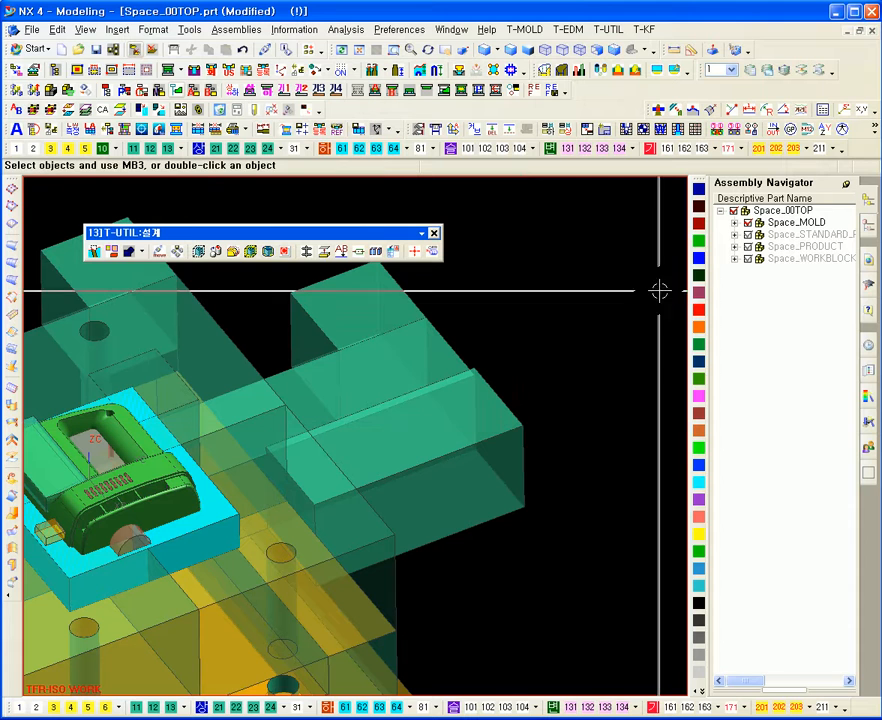
# Offset the same block's top face by 10 several times in a row with T-Mold Offset Face.
pyautogui.click(233, 252)
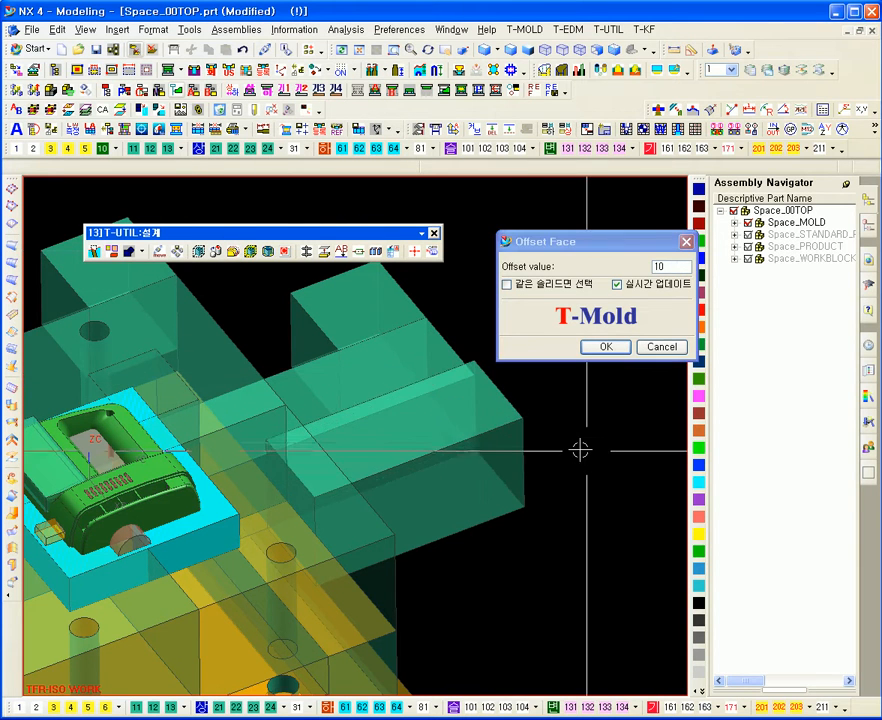
pyautogui.middleClick(585, 441)
pyautogui.middleClick(585, 441)
pyautogui.middleClick(585, 441)
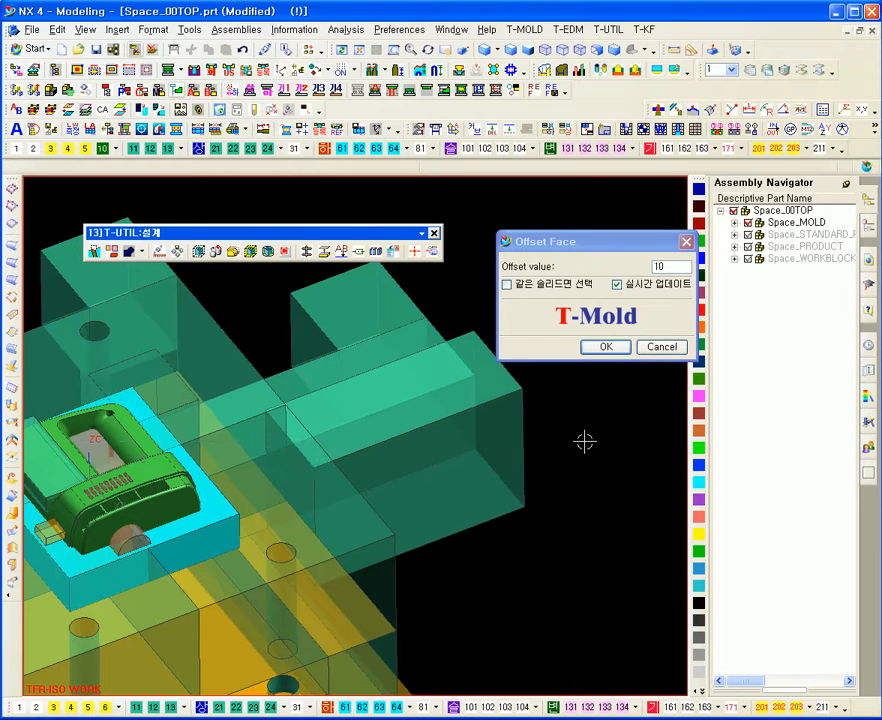
# Keep offsetting the extended front block's top face by 10 with repeated applications, and finish T-Mold Offset Face.
pyautogui.middleClick(585, 441)
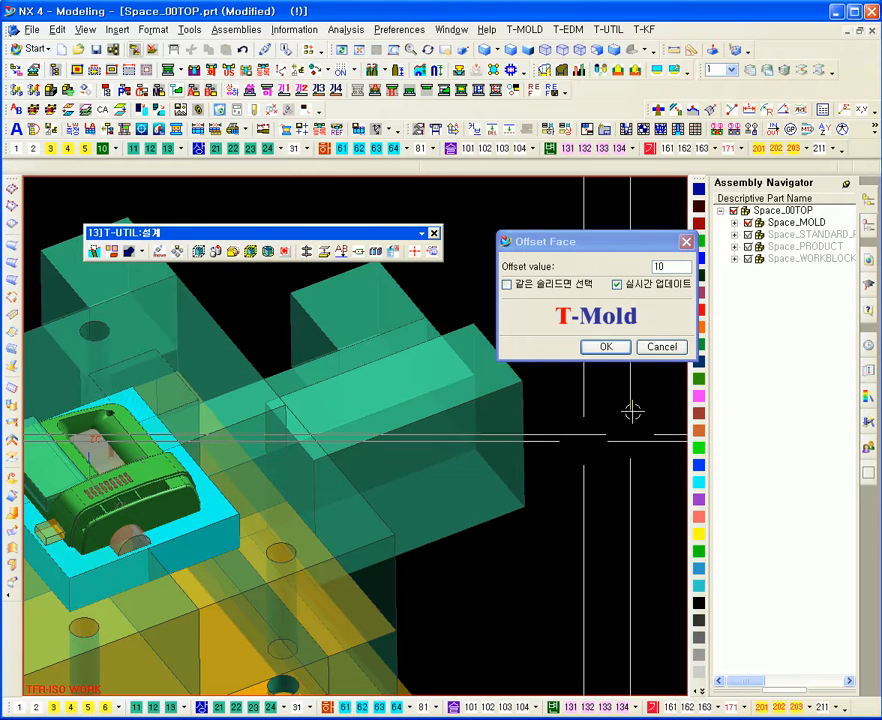
pyautogui.middleClick(617, 479)
pyautogui.middleClick(617, 479)
pyautogui.middleClick(617, 479)
pyautogui.middleClick(617, 479)
pyautogui.middleClick(617, 479)
pyautogui.middleClick(617, 479)
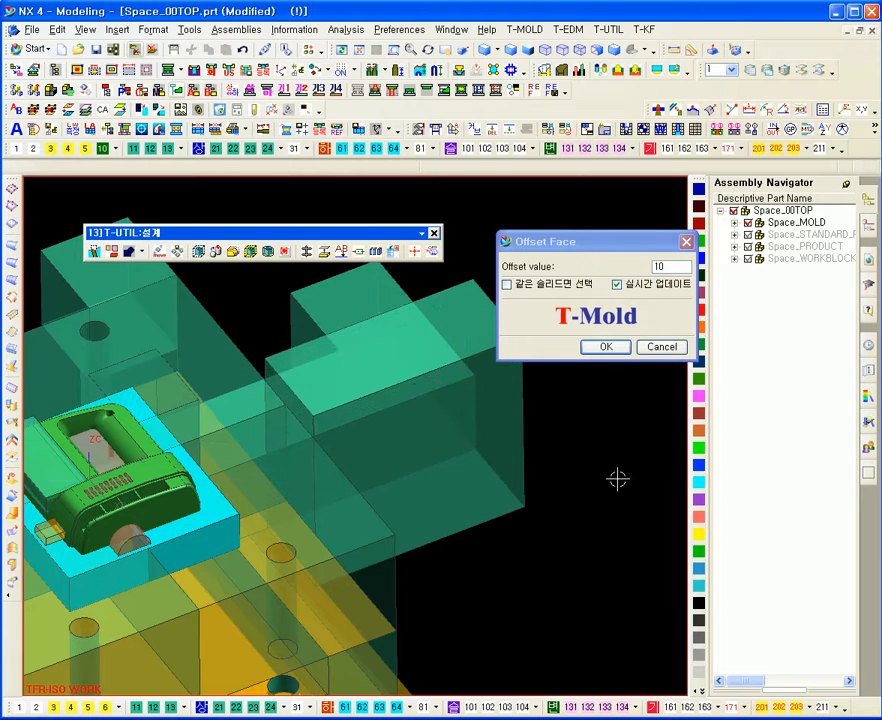
pyautogui.scroll(-3, 572, 514)
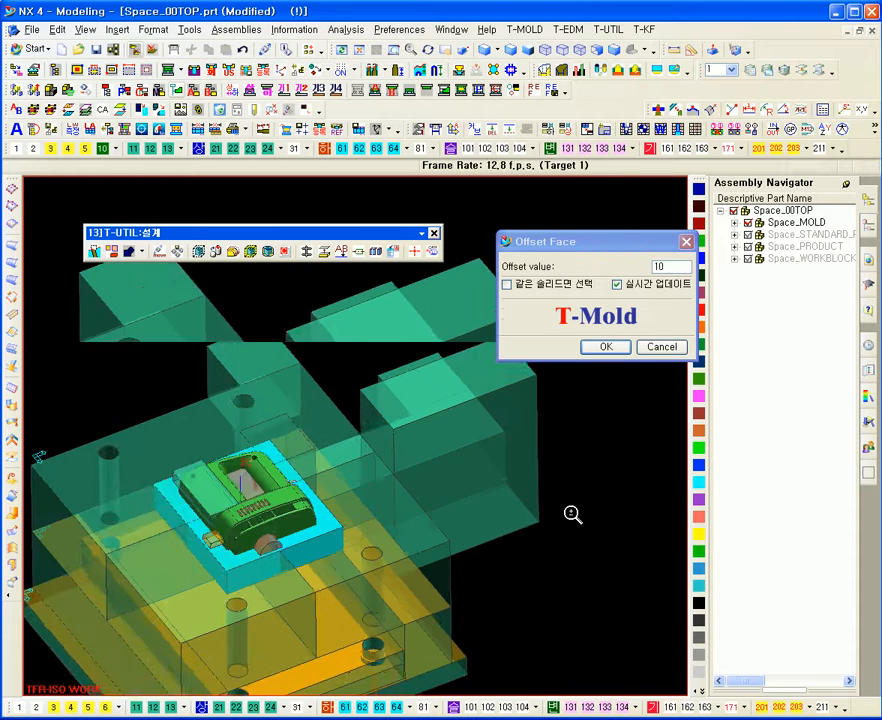
pyautogui.scroll(-2, 572, 514)
pyautogui.click(661, 346)
# Open the datum solid tool with separate X, Y and Z offsets, examine its block offset settings, and close it.
pyautogui.moveTo(563, 638); pyautogui.dragTo(579, 442, button='middle')
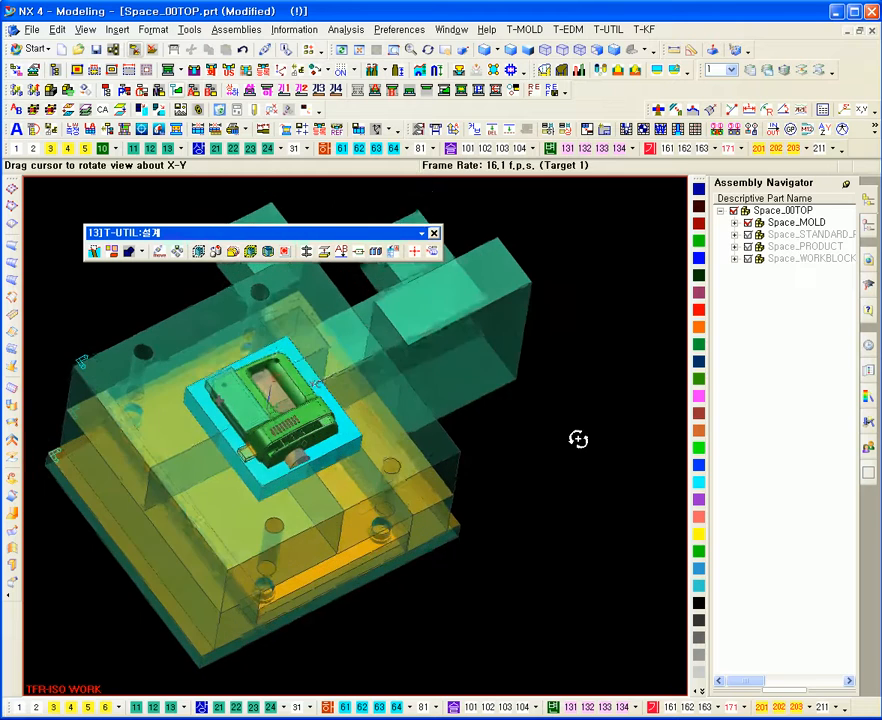
pyautogui.keyDown('shift'); pyautogui.moveTo(581, 360); pyautogui.dragTo(514, 425, button='middle'); pyautogui.keyUp('shift')
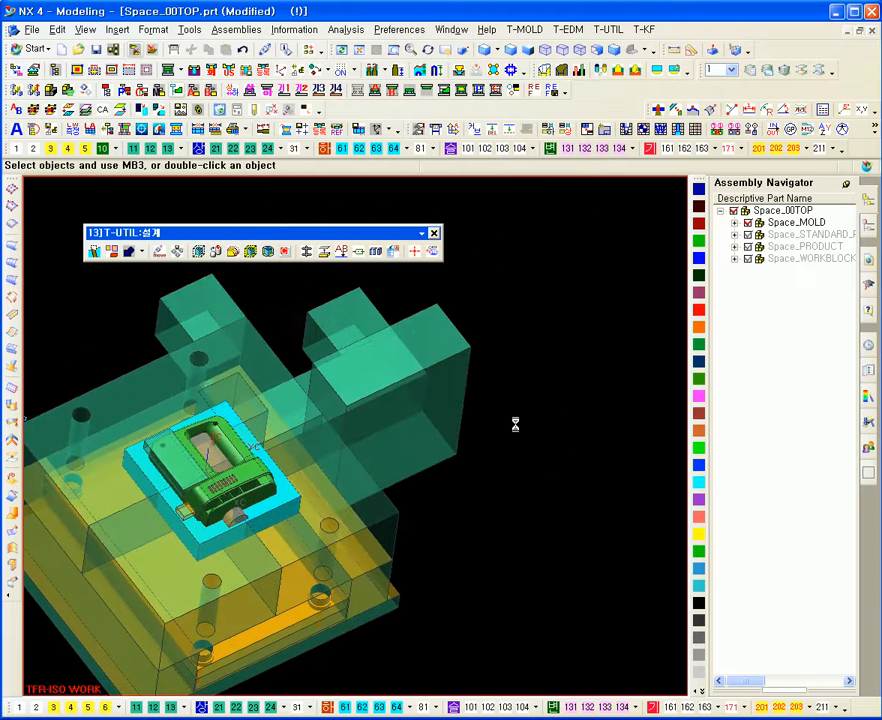
pyautogui.click(253, 256)
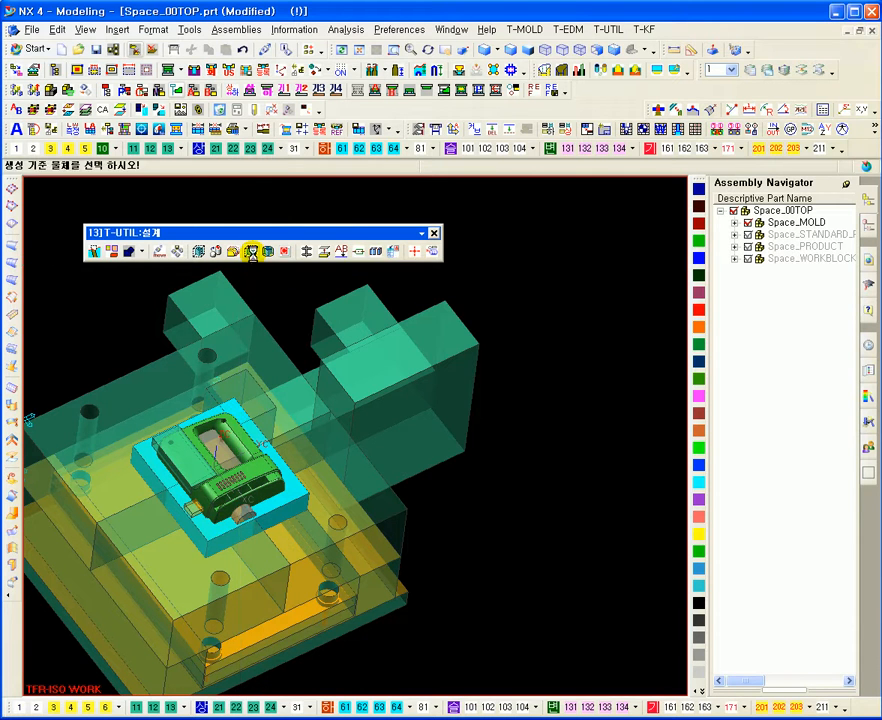
pyautogui.scroll(2, 360, 465)
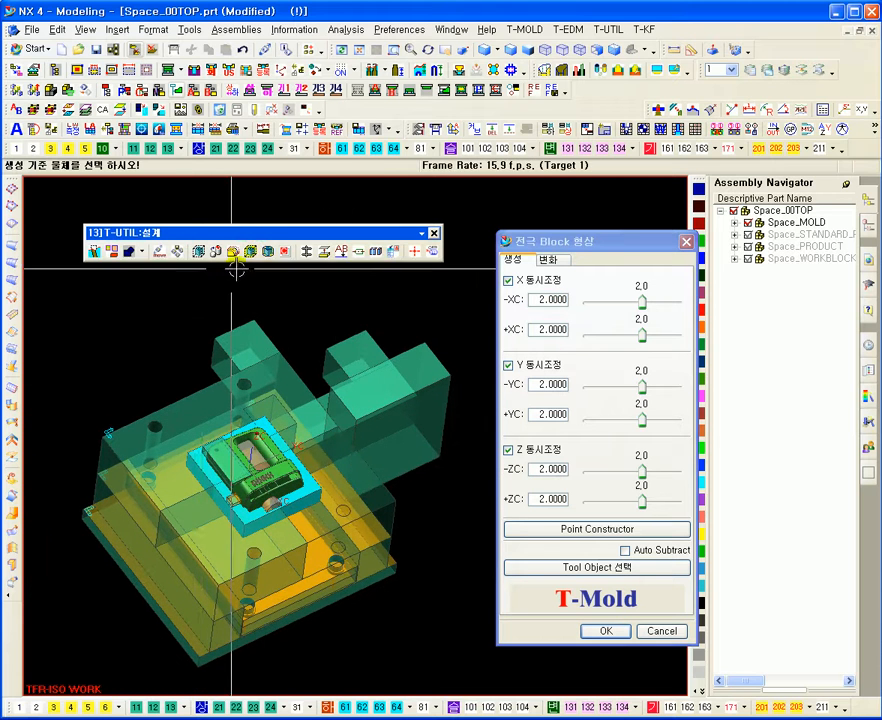
pyautogui.scroll(-2, 258, 467)
pyautogui.moveTo(258, 467); pyautogui.dragTo(340, 420, button='middle')
pyautogui.keyDown('shift'); pyautogui.moveTo(411, 345); pyautogui.dragTo(330, 347, button='middle'); pyautogui.keyUp('shift')
pyautogui.moveTo(435, 341)
pyautogui.mouseDown(button='middle')
pyautogui.moveTo(448, 337)
pyautogui.moveTo(430, 353)
pyautogui.mouseUp(button='middle')
pyautogui.keyDown('shift'); pyautogui.moveTo(191, 522); pyautogui.dragTo(268, 441, button='middle'); pyautogui.keyUp('shift')
pyautogui.scroll(4, 280, 441)
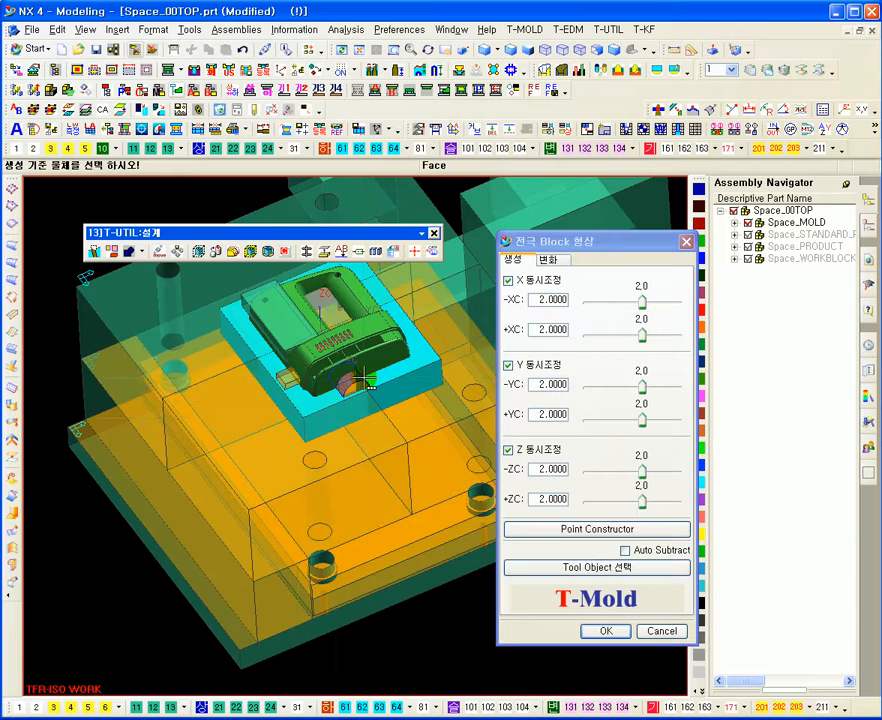
pyautogui.click(642, 302)
pyautogui.moveTo(643, 304)
pyautogui.mouseDown()
pyautogui.moveTo(661, 305)
pyautogui.moveTo(642, 315)
pyautogui.mouseUp()
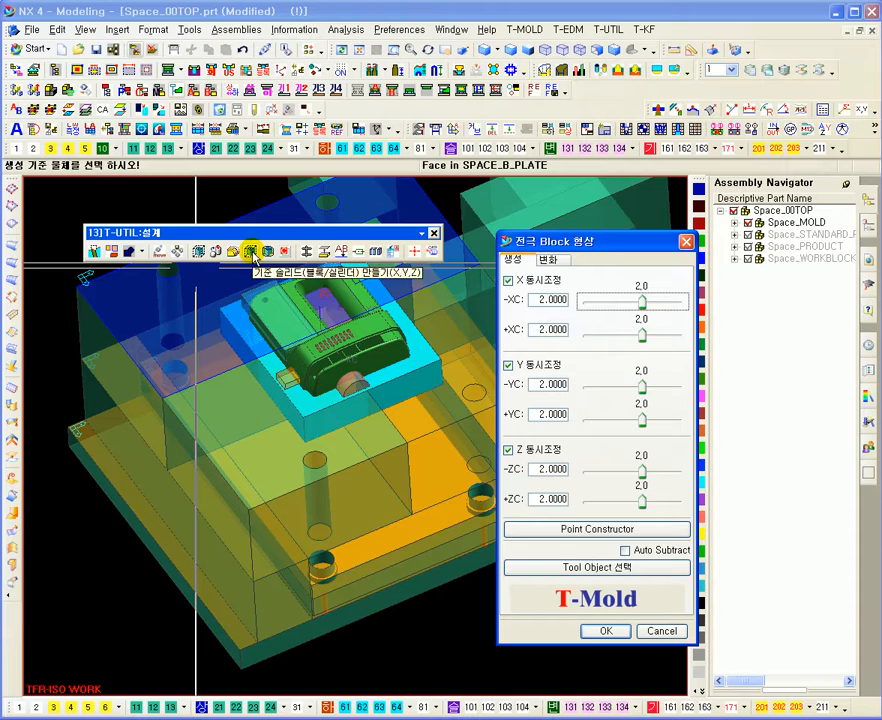
pyautogui.click(663, 631)
# Compare the options of Create Datum Solid, the X, Y, Z block tool and the electrode cylinder tool, and close them.
pyautogui.keyDown('shift'); pyautogui.moveTo(608, 535); pyautogui.dragTo(531, 541, button='middle'); pyautogui.keyUp('shift')
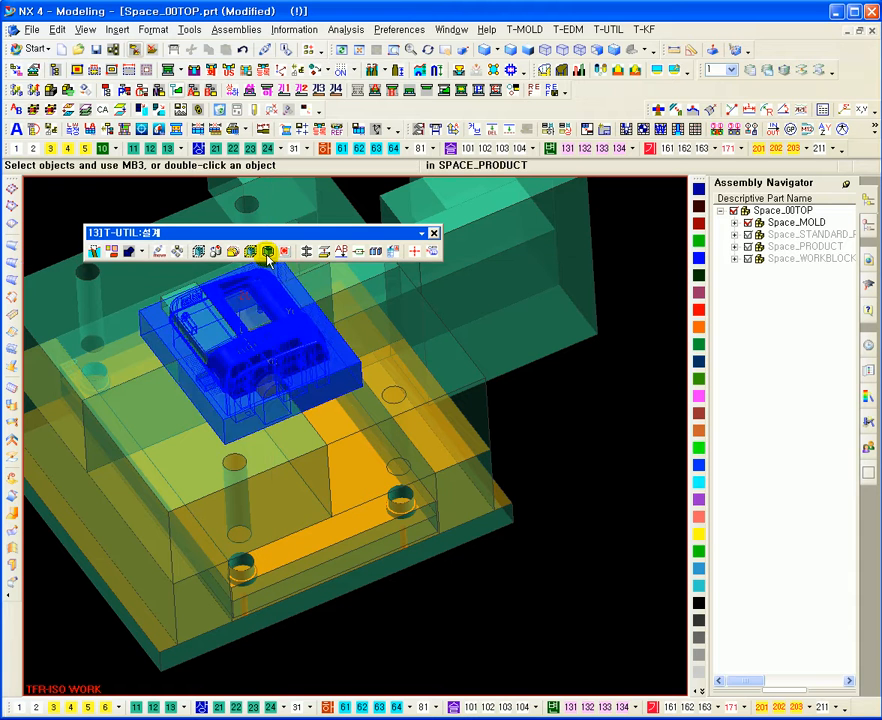
pyautogui.click(202, 251)
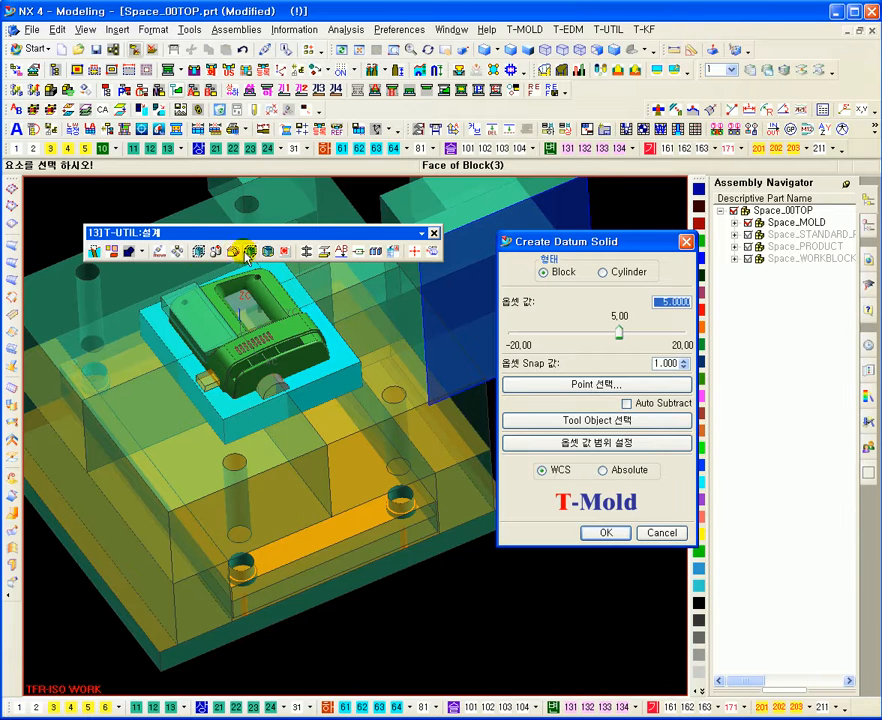
pyautogui.click(250, 251)
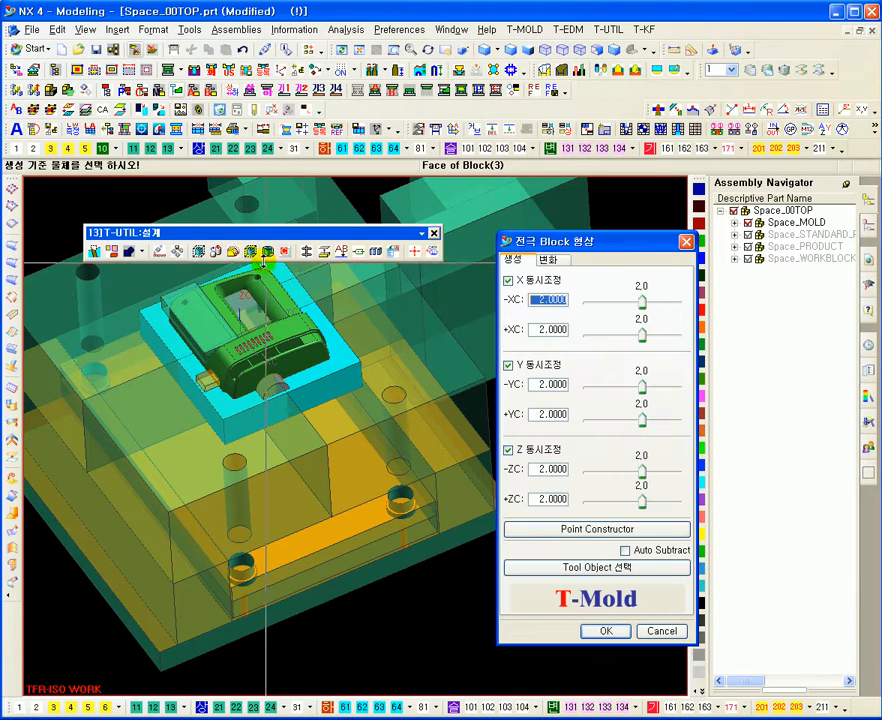
pyautogui.click(278, 250)
pyautogui.click(278, 250)
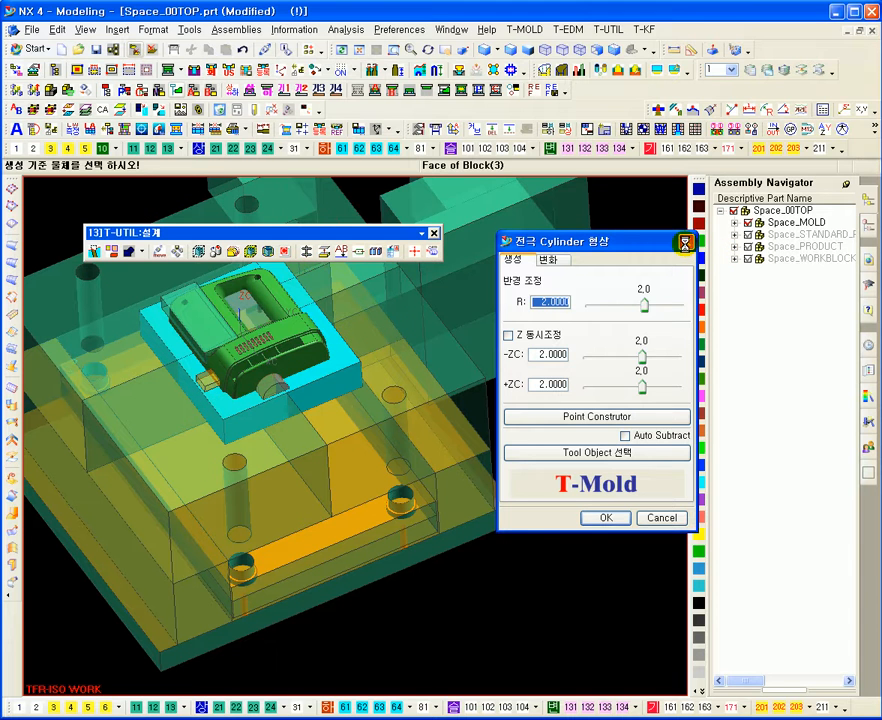
pyautogui.click(686, 245)
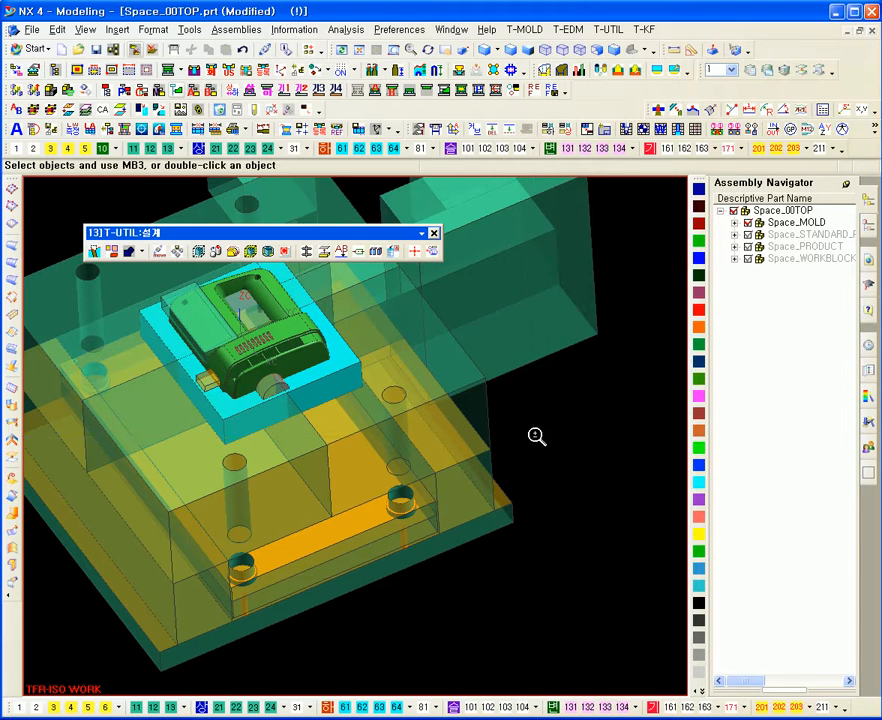
# Copy the rear half of the upper mold plate in place and blank the original with the T-UTIL copy-and-blank tool.
pyautogui.scroll(-1, 534, 437)
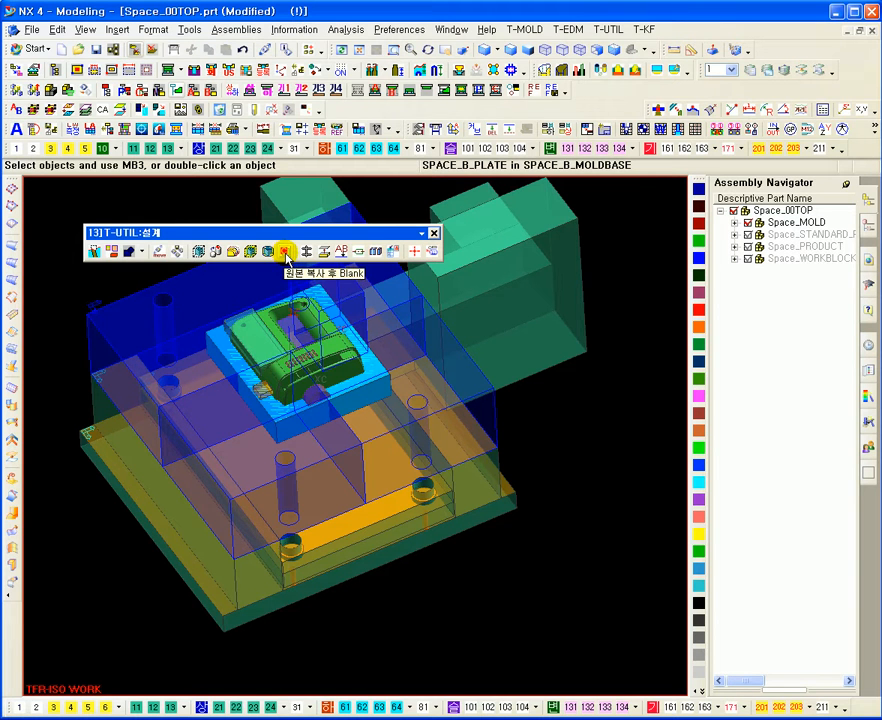
pyautogui.click(286, 252)
pyautogui.scroll(-2, 590, 505)
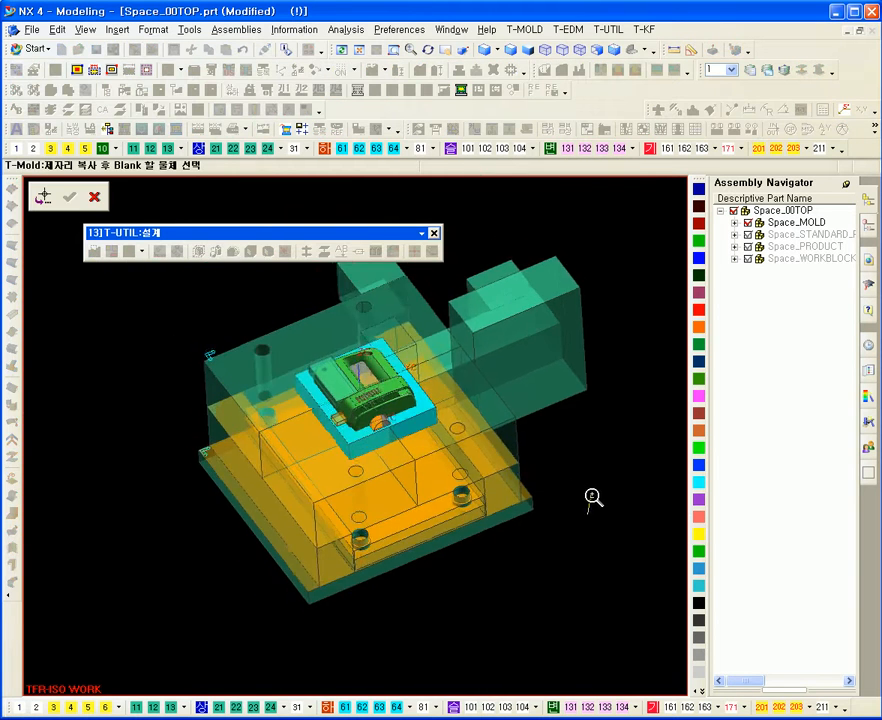
pyautogui.scroll(1, 593, 495)
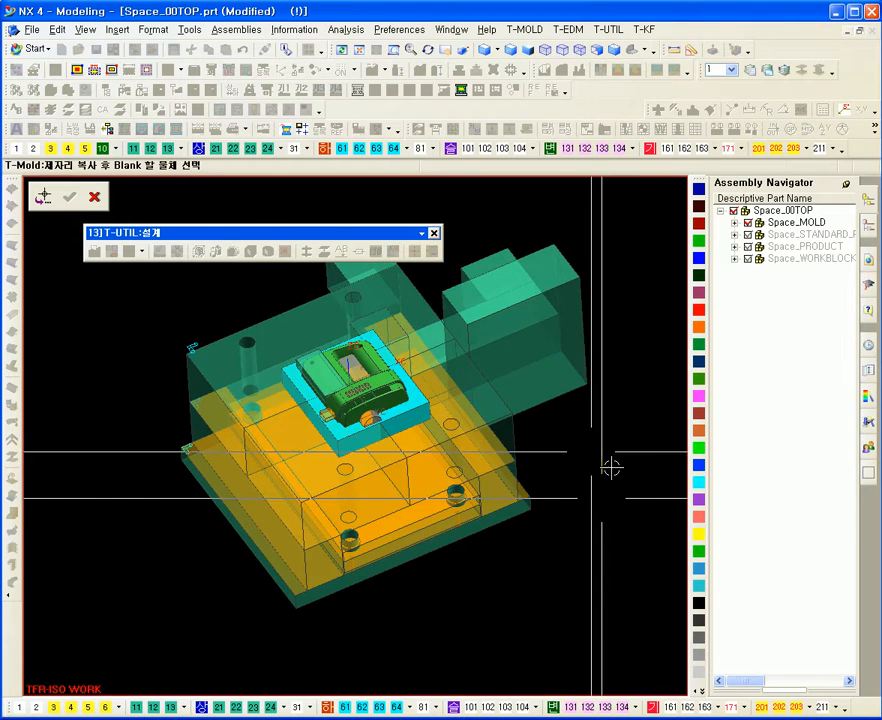
pyautogui.click(295, 328)
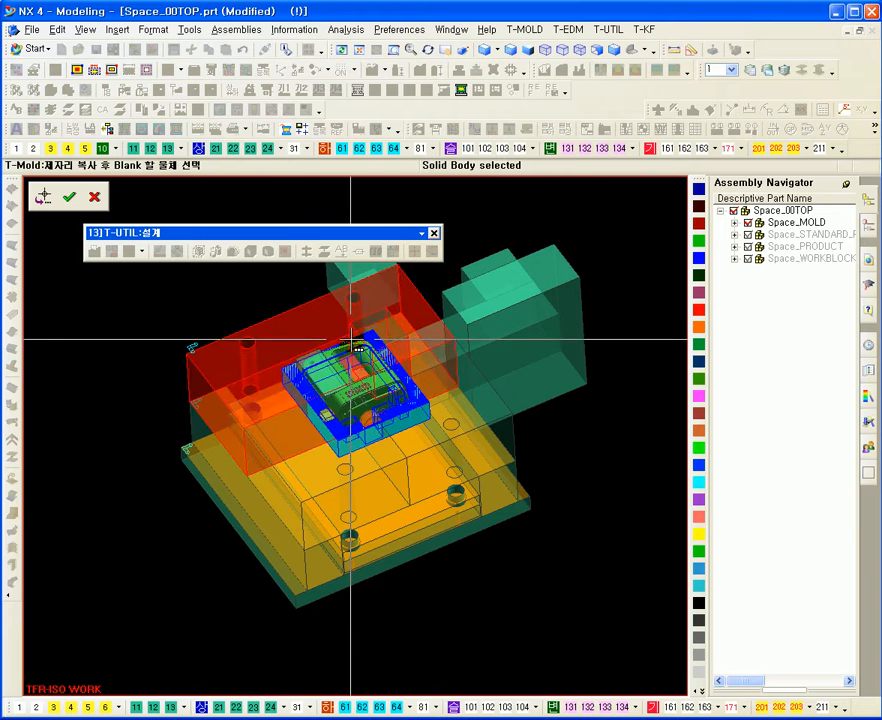
pyautogui.middleClick(591, 427)
pyautogui.click(396, 396)
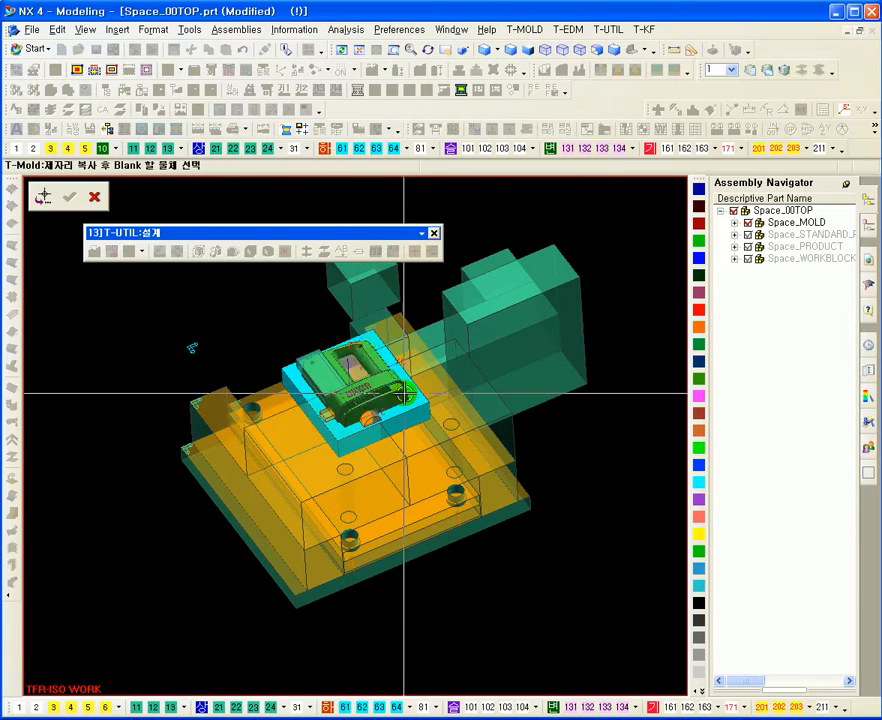
pyautogui.moveTo(575, 503); pyautogui.dragTo(547, 499, button='middle')
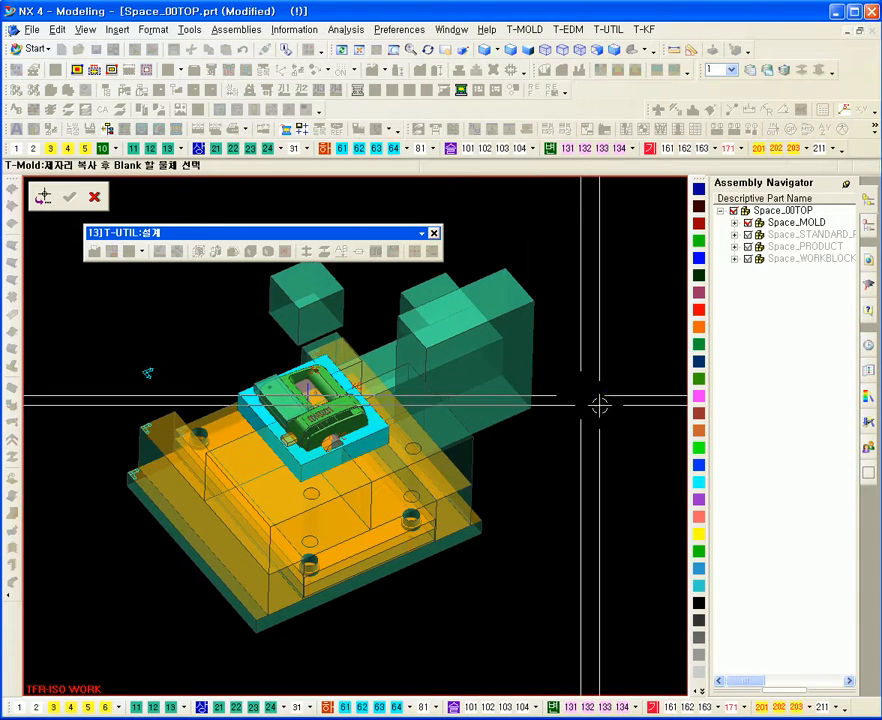
pyautogui.click(94, 196)
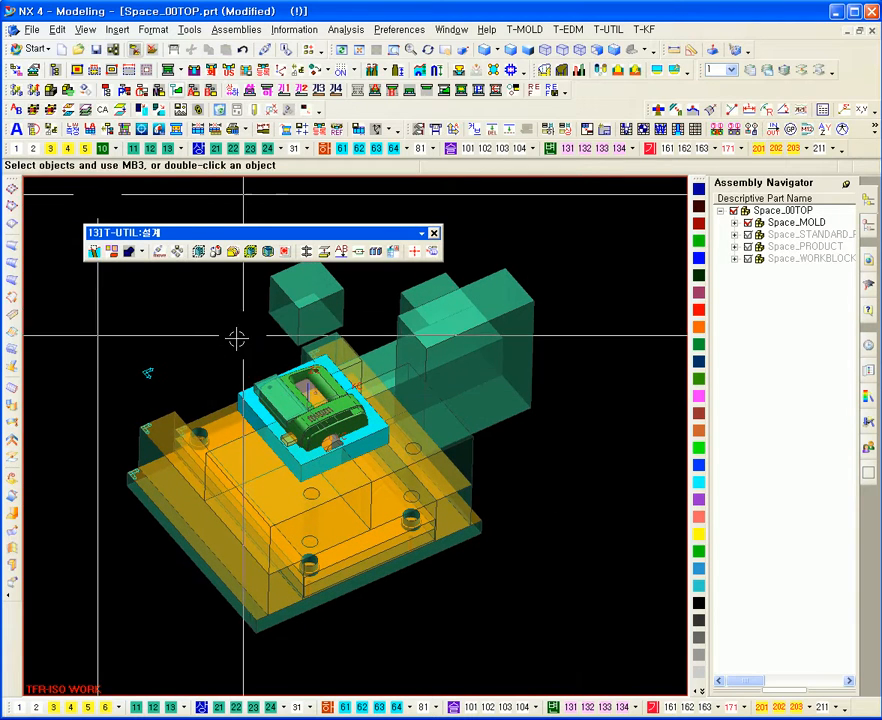
pyautogui.scroll(-2, 258, 315)
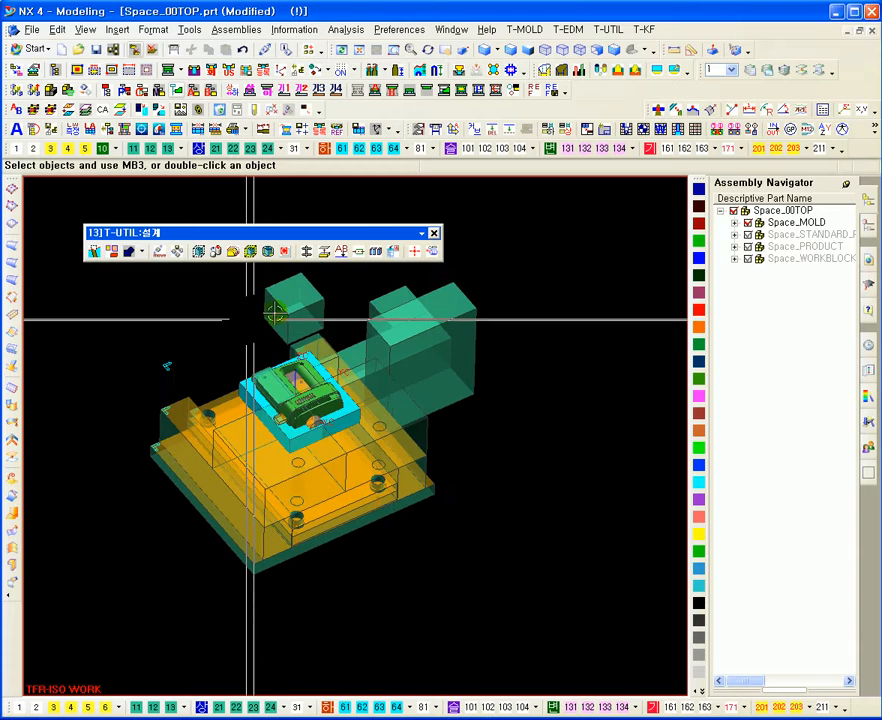
pyautogui.click(323, 251)
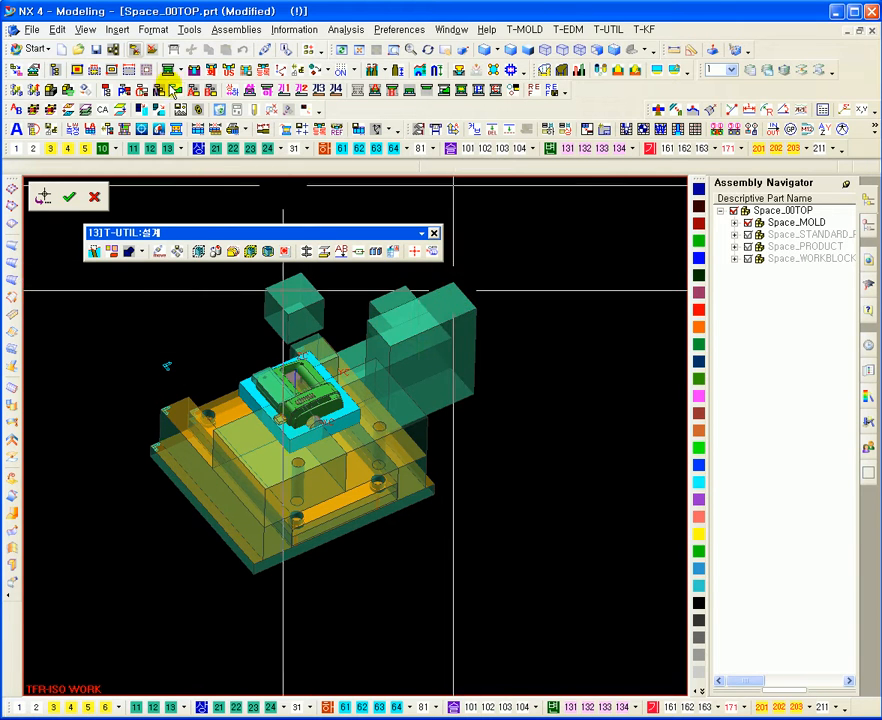
pyautogui.click(118, 30)
pyautogui.moveTo(158, 195)
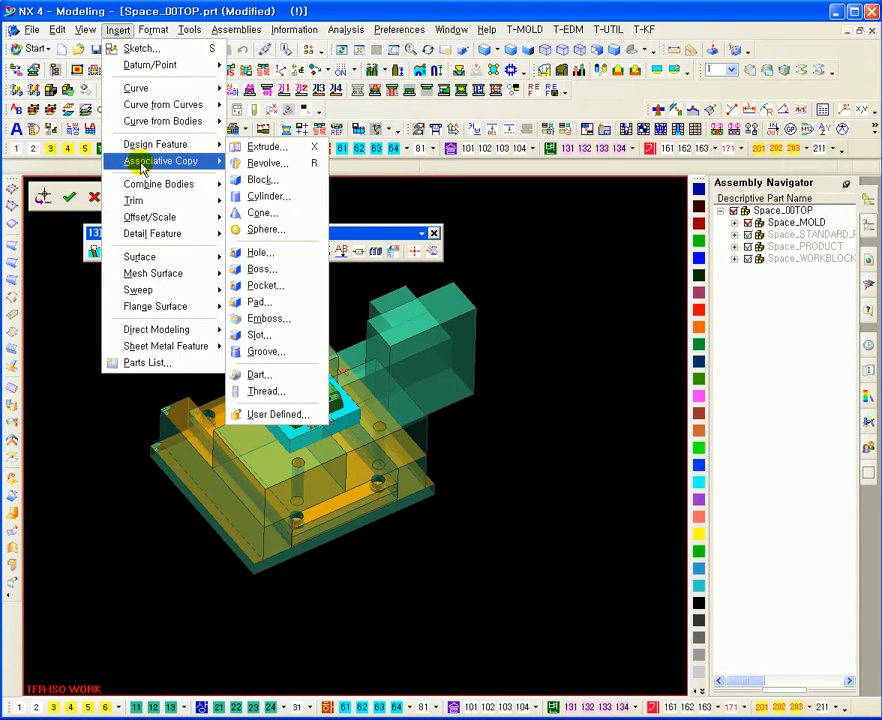
pyautogui.moveTo(139, 148)
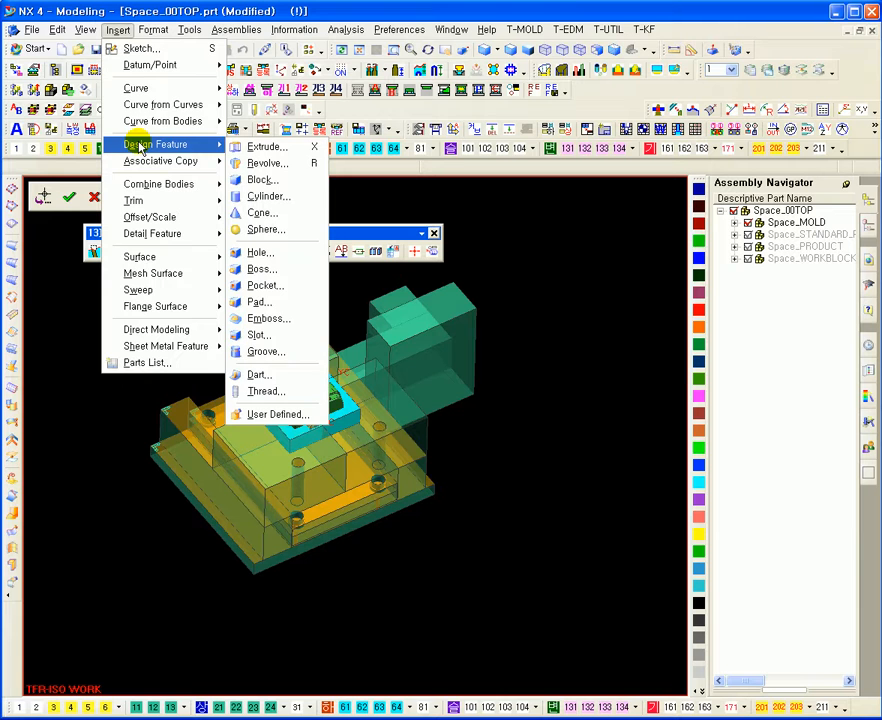
pyautogui.moveTo(190, 124)
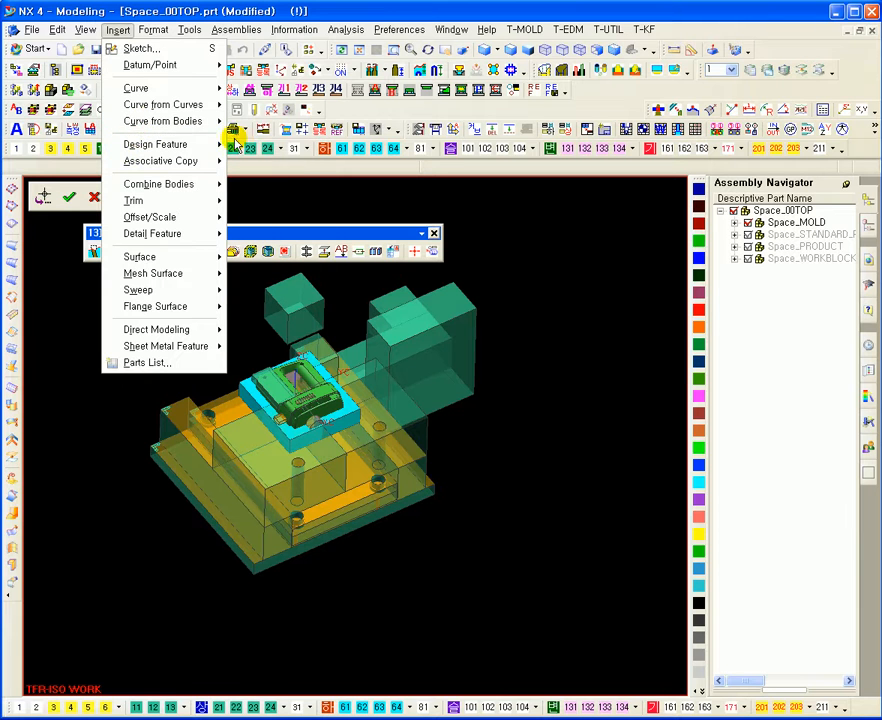
pyautogui.click(262, 156)
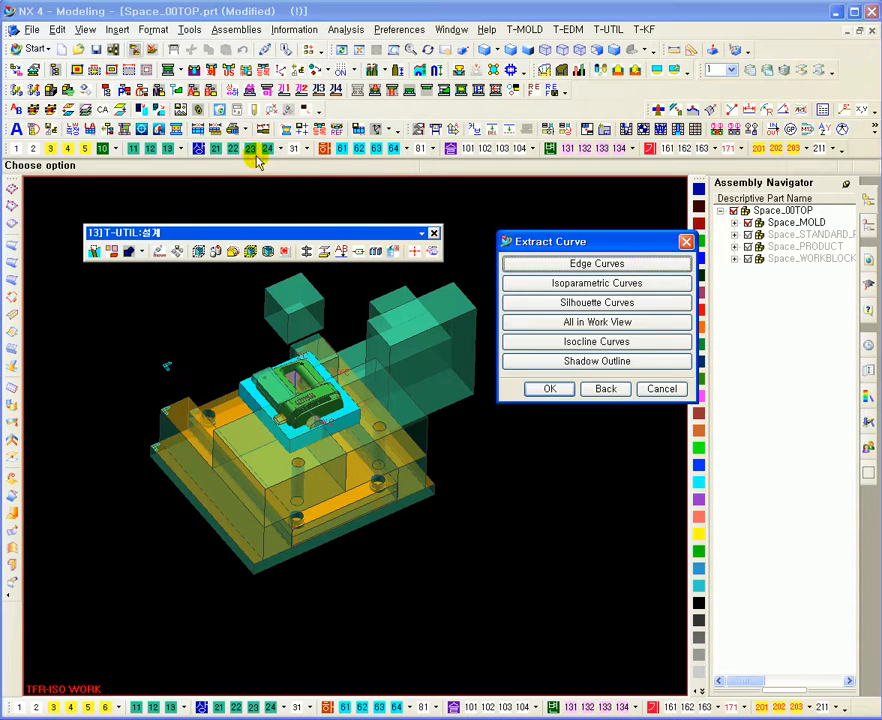
pyautogui.click(686, 241)
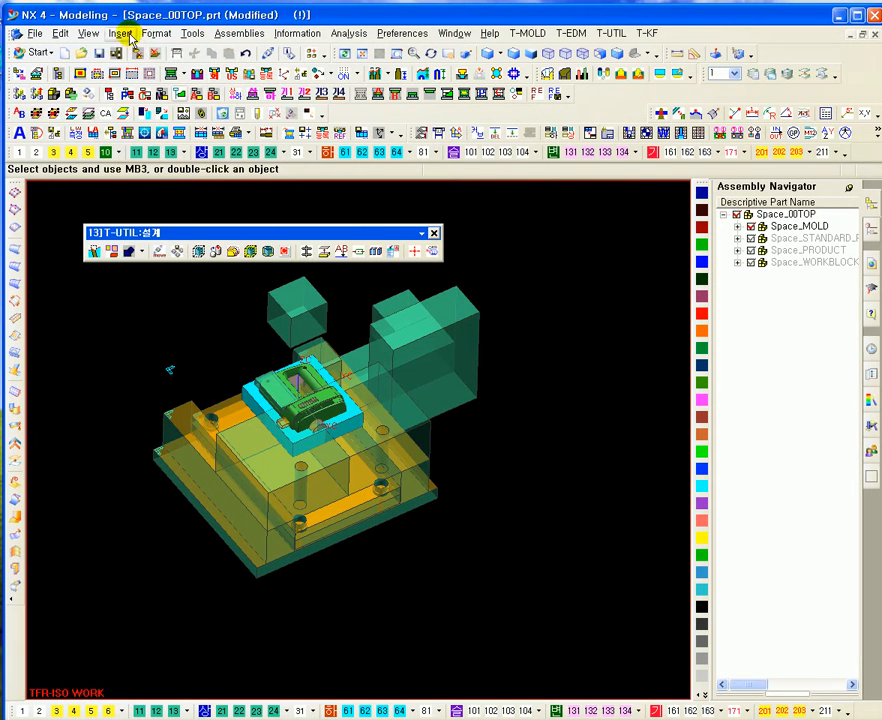
# Examine the standard Extract command's face options with General B-Surface as the resulting surface type, and cancel the command.
pyautogui.click(121, 33)
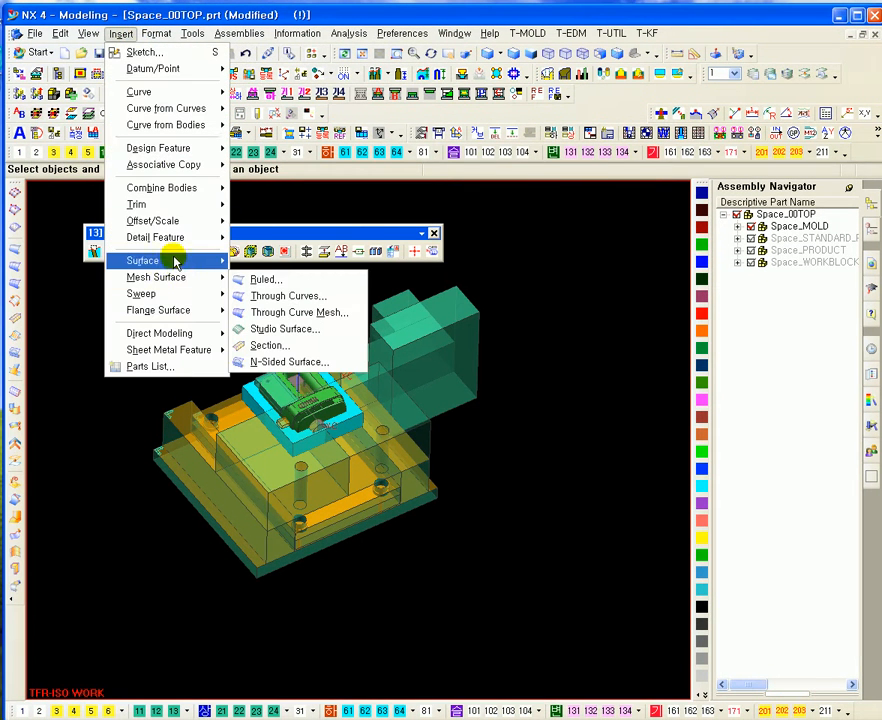
pyautogui.moveTo(168, 237)
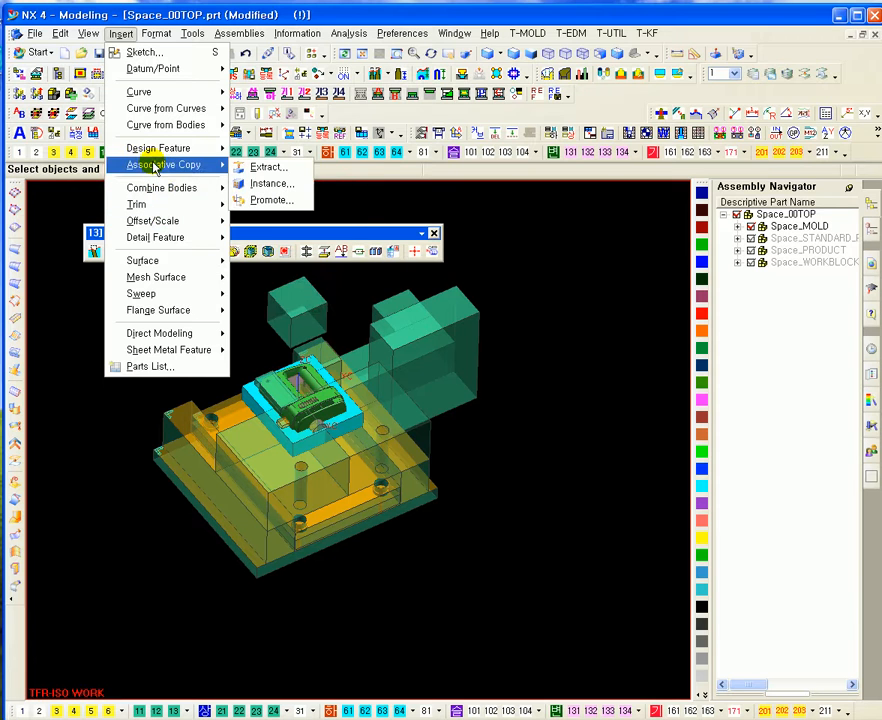
pyautogui.moveTo(152, 155)
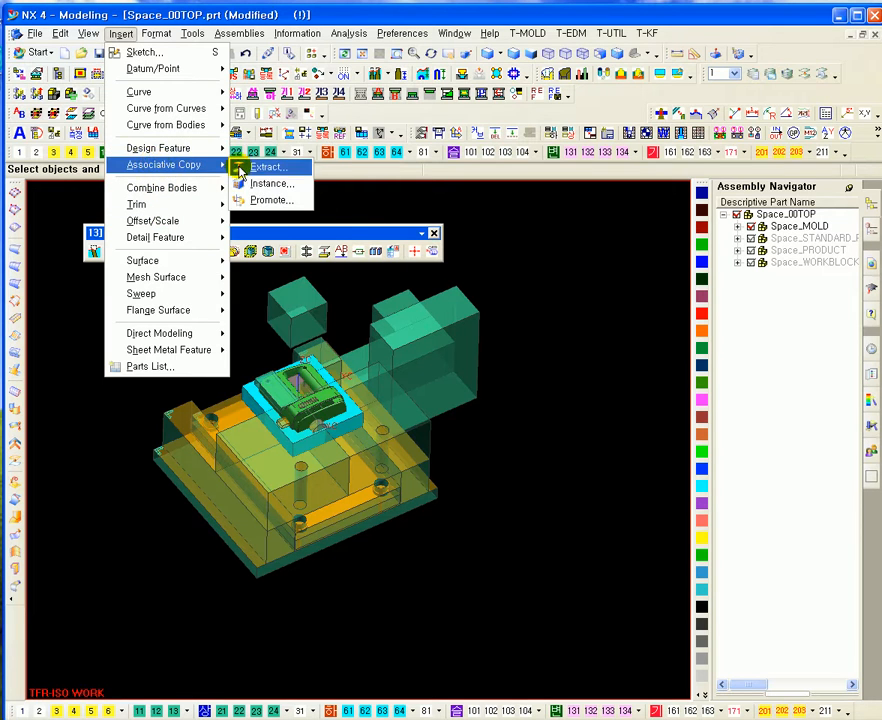
pyautogui.click(240, 166)
pyautogui.moveTo(577, 250); pyautogui.dragTo(601, 281)
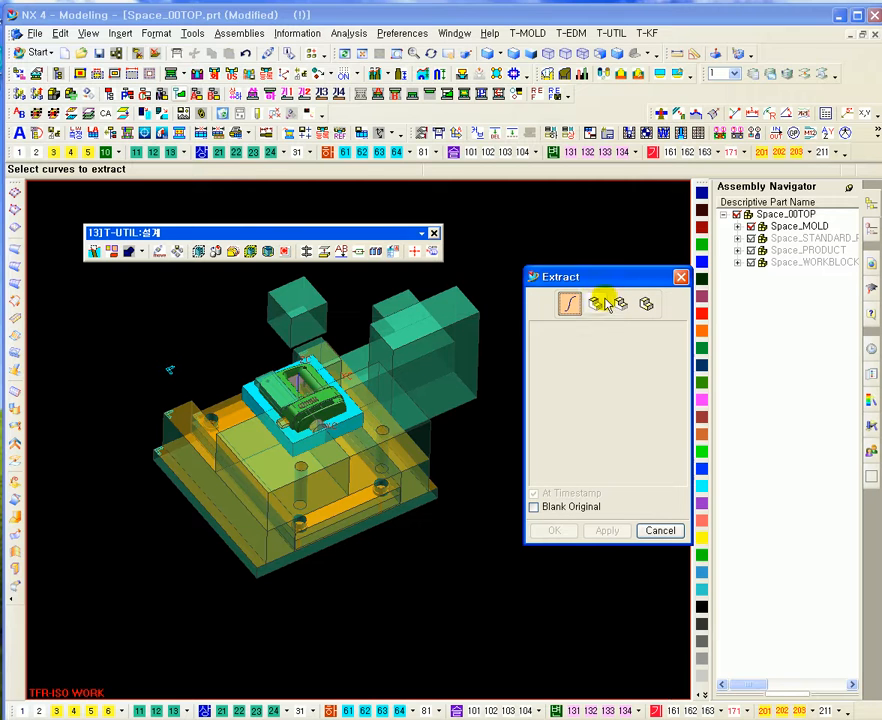
pyautogui.click(595, 305)
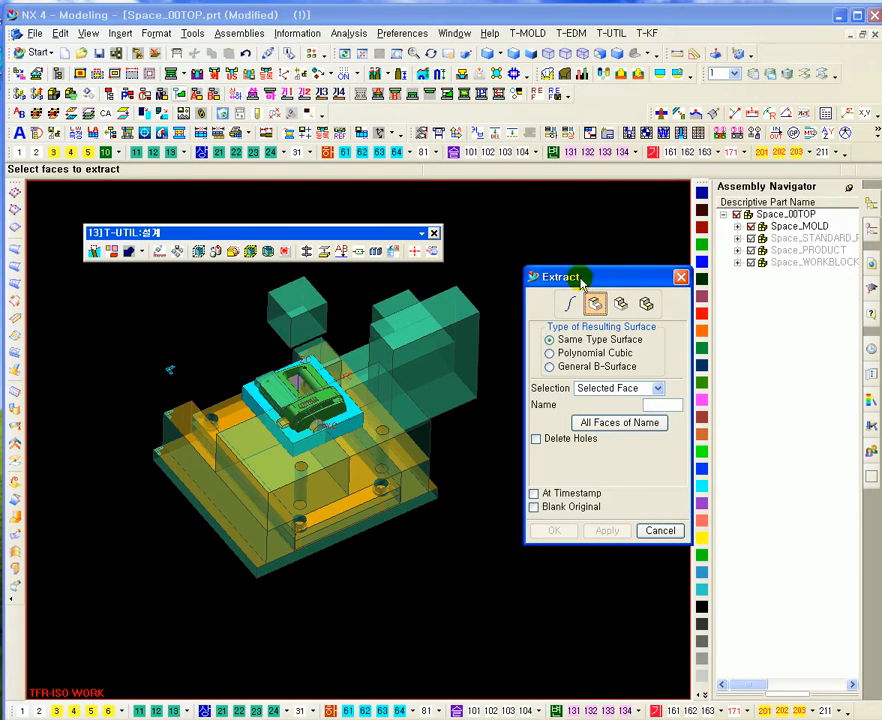
pyautogui.moveTo(589, 279); pyautogui.dragTo(557, 256)
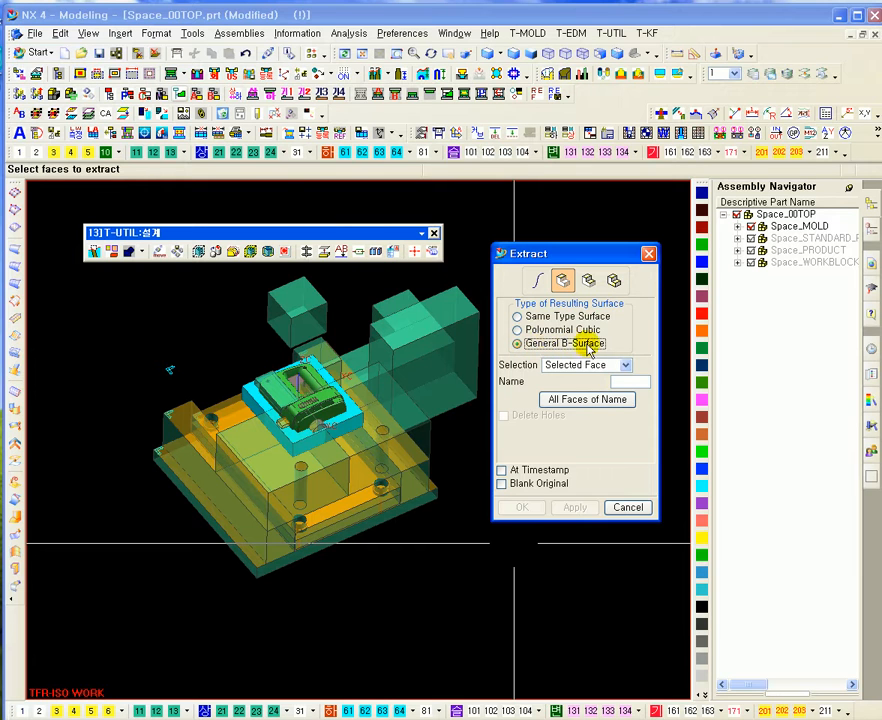
pyautogui.click(628, 508)
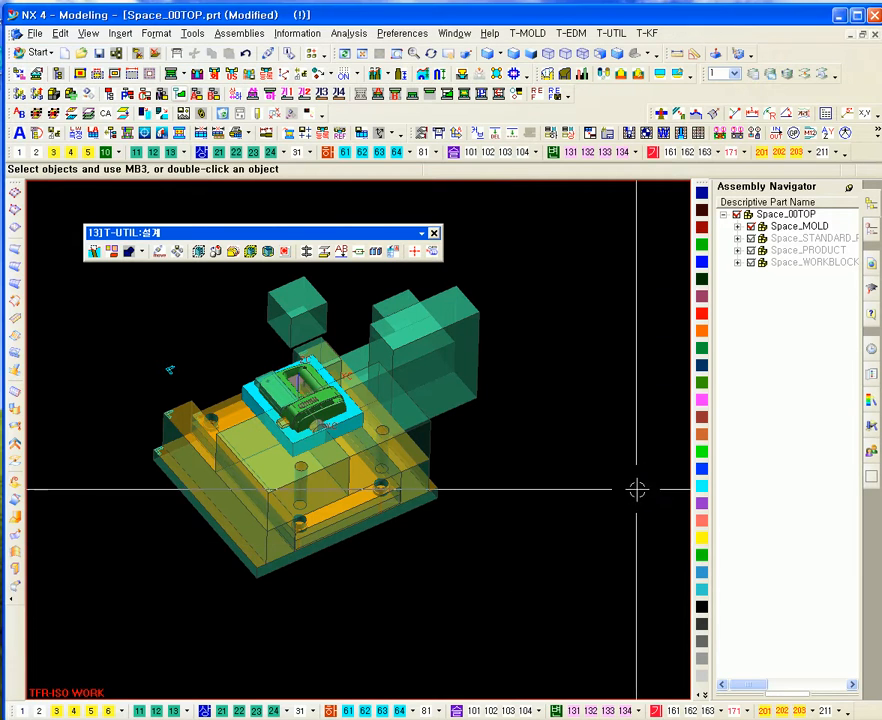
pyautogui.click(322, 254)
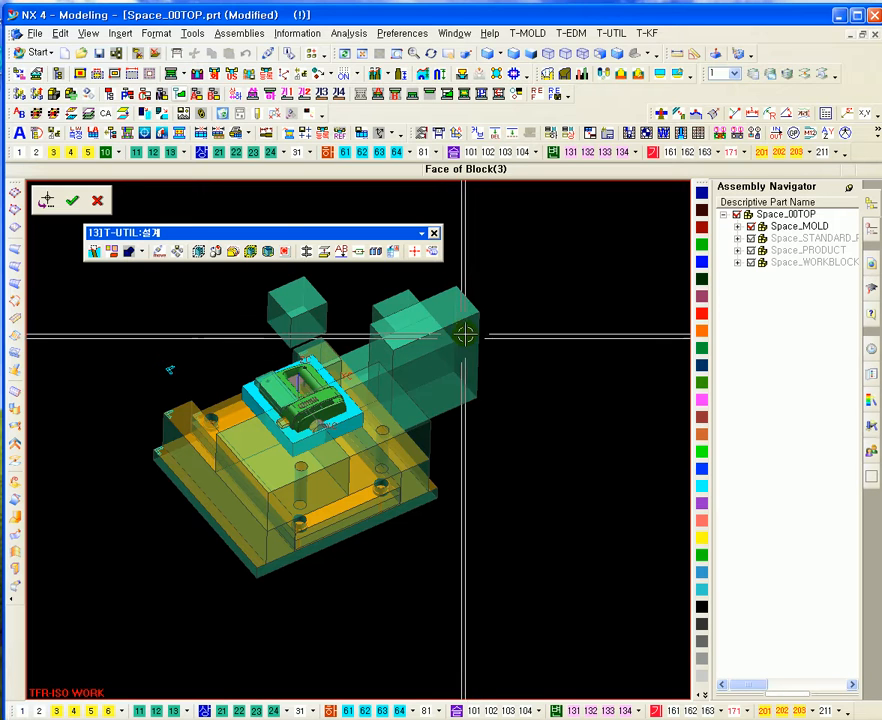
pyautogui.click(468, 336)
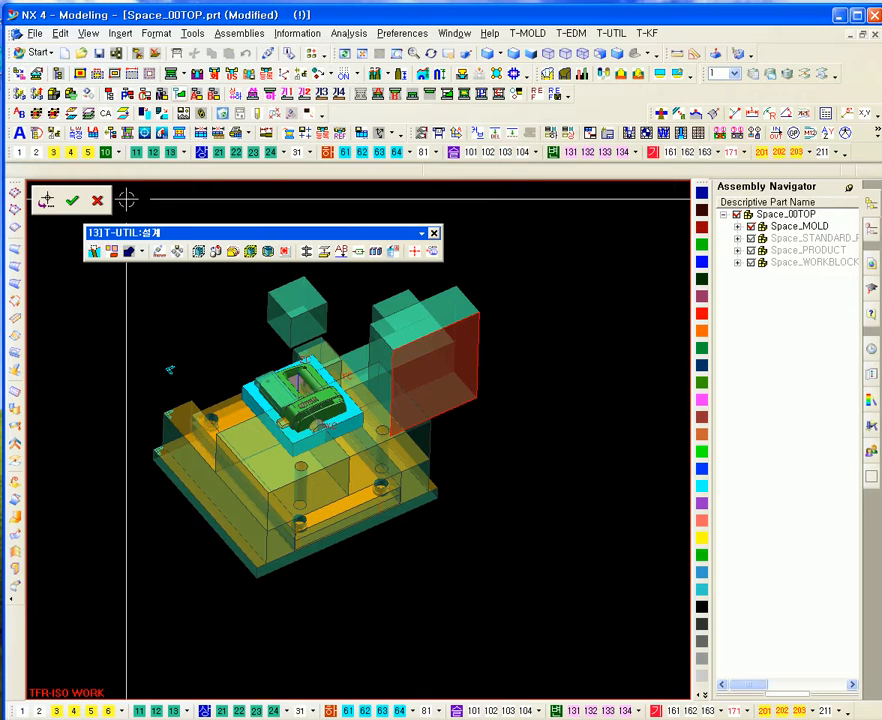
pyautogui.click(97, 200)
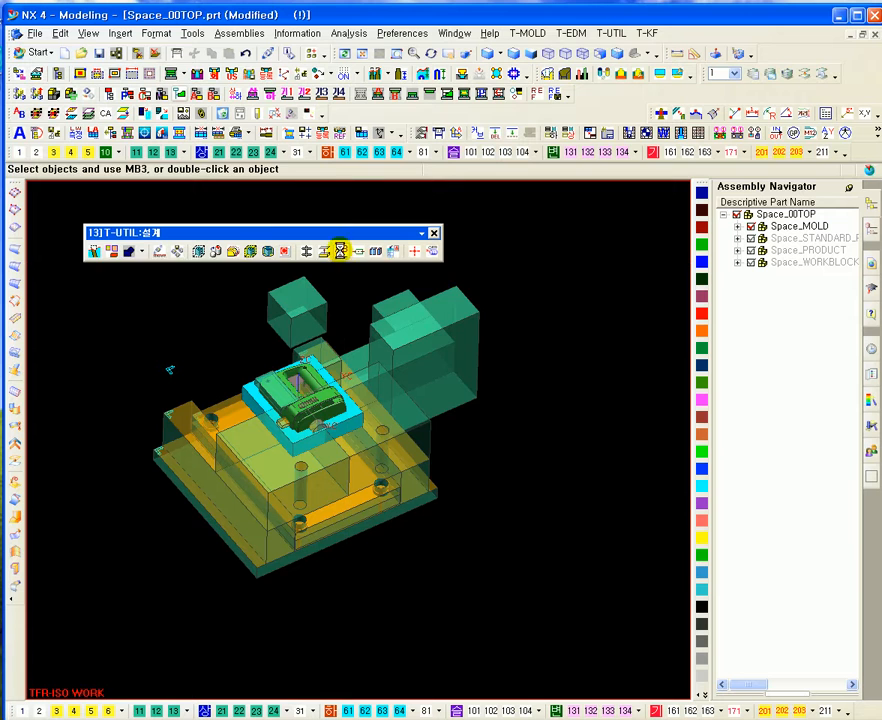
# Set up text curves reading PRODUCTMODEL on the large block's top face with a text scale of 1.
pyautogui.click(342, 251)
pyautogui.moveTo(575, 251); pyautogui.dragTo(585, 257)
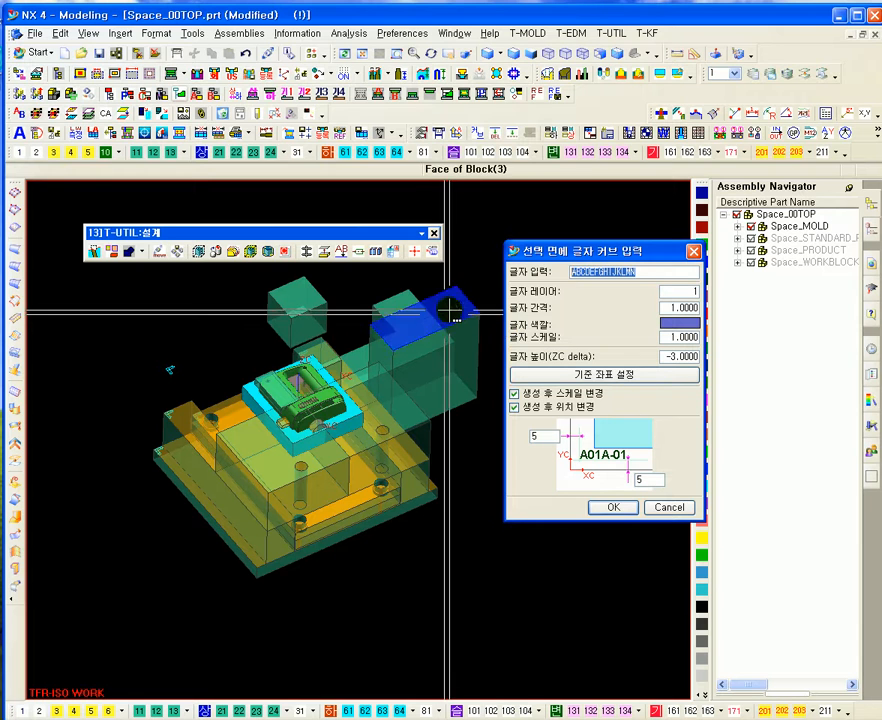
pyautogui.click(449, 307)
pyautogui.click(613, 507)
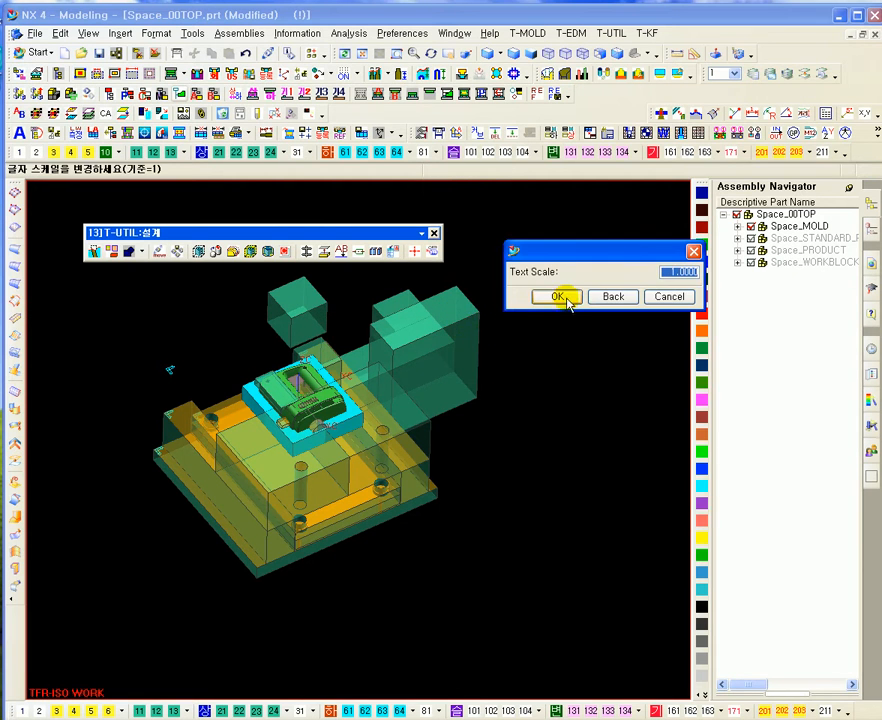
pyautogui.click(548, 297)
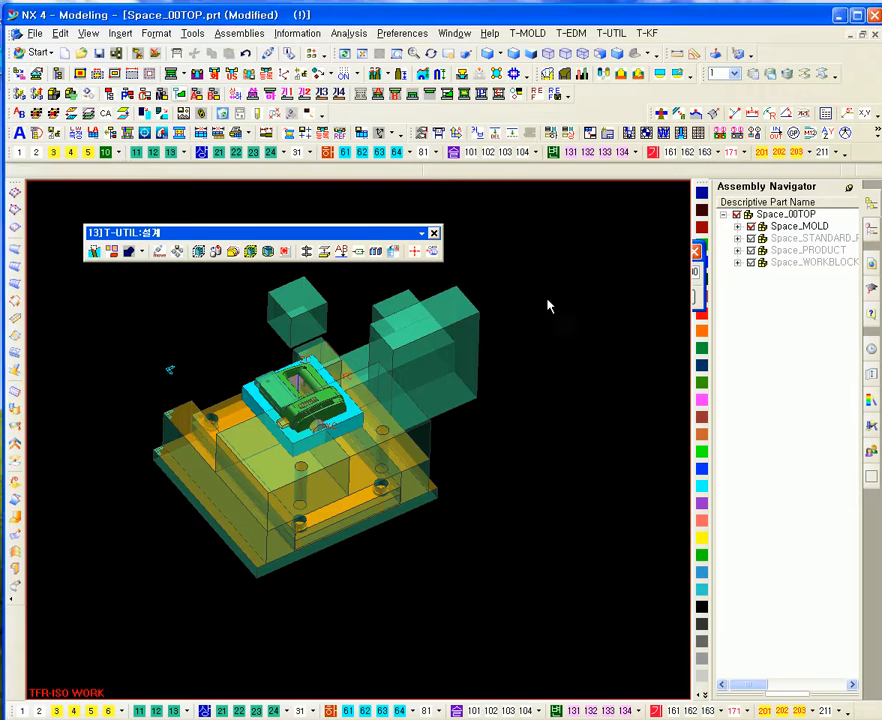
# Place the PRODUCTMODEL text just outside the rear edge of the large block's top face and finish the text tool.
pyautogui.keyDown('ctrl'); pyautogui.moveTo(423, 294); pyautogui.dragTo(446, 358, button='middle'); pyautogui.keyUp('ctrl')
pyautogui.click(670, 299)
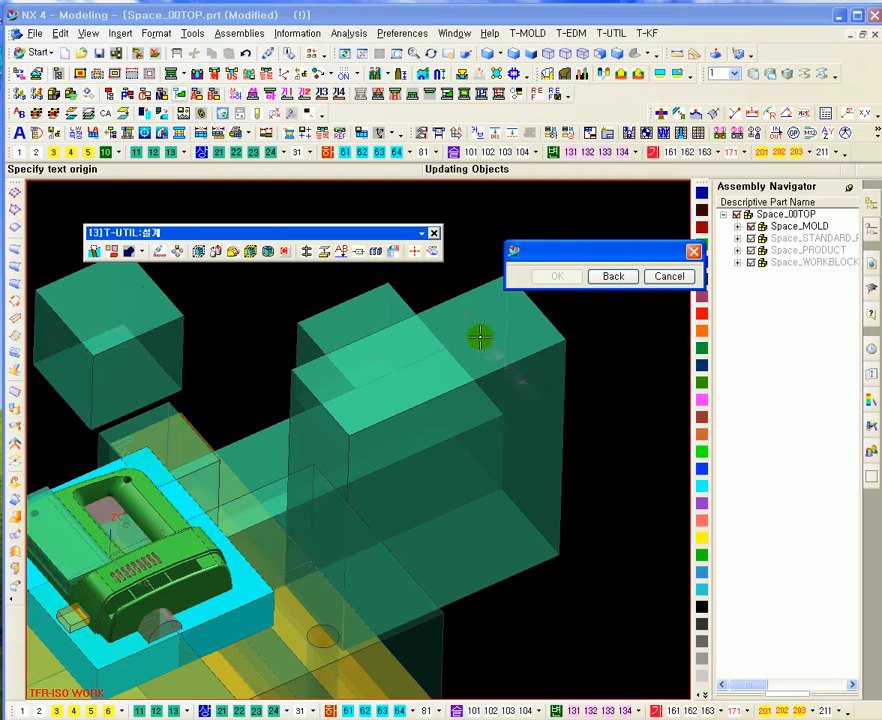
pyautogui.keyDown('ctrl'); pyautogui.moveTo(517, 294); pyautogui.dragTo(467, 344, button='middle'); pyautogui.keyUp('ctrl')
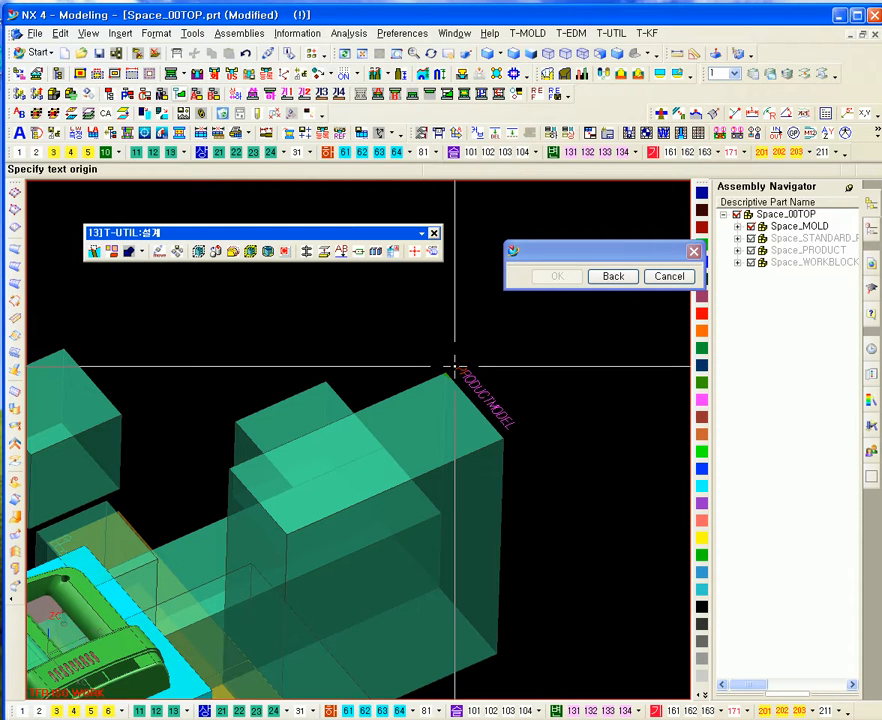
pyautogui.click(456, 366)
pyautogui.moveTo(305, 463); pyautogui.dragTo(366, 506, button='middle')
pyautogui.click(657, 509)
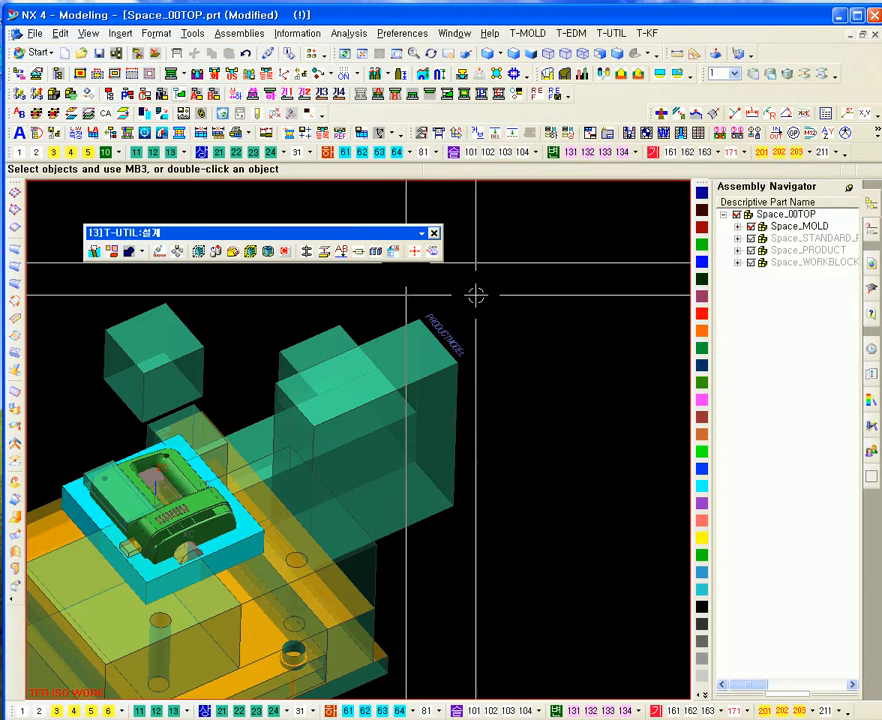
# Open the center line tool, accept the base point, examine its length options including the user-defined common XYZ length, and cancel it.
pyautogui.keyDown('shift'); pyautogui.moveTo(450, 297); pyautogui.dragTo(496, 289, button='middle'); pyautogui.keyUp('shift')
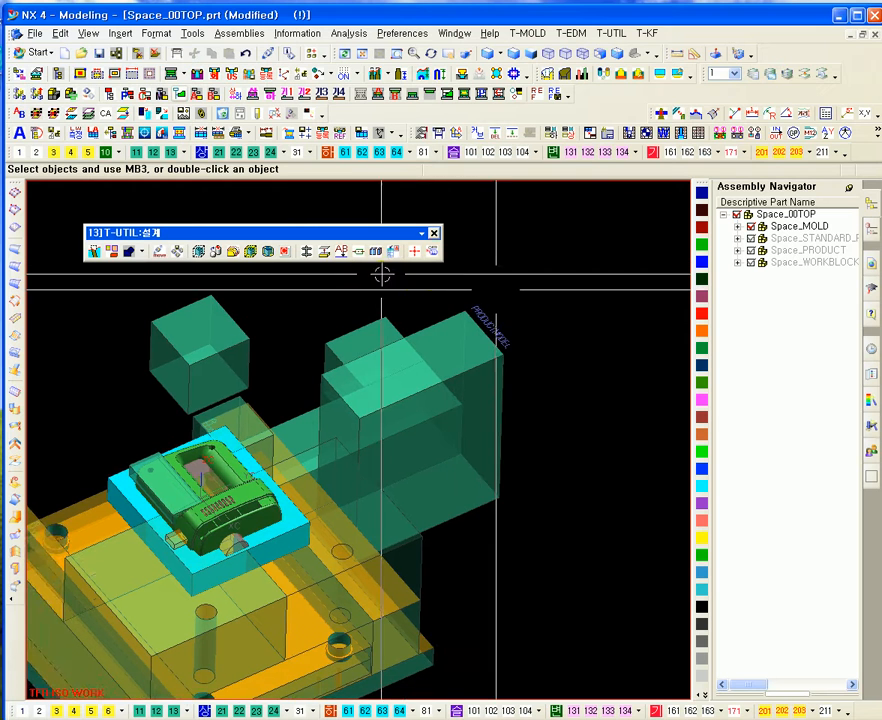
pyautogui.scroll(-3, 577, 413)
pyautogui.moveTo(555, 563); pyautogui.dragTo(534, 503, button='middle')
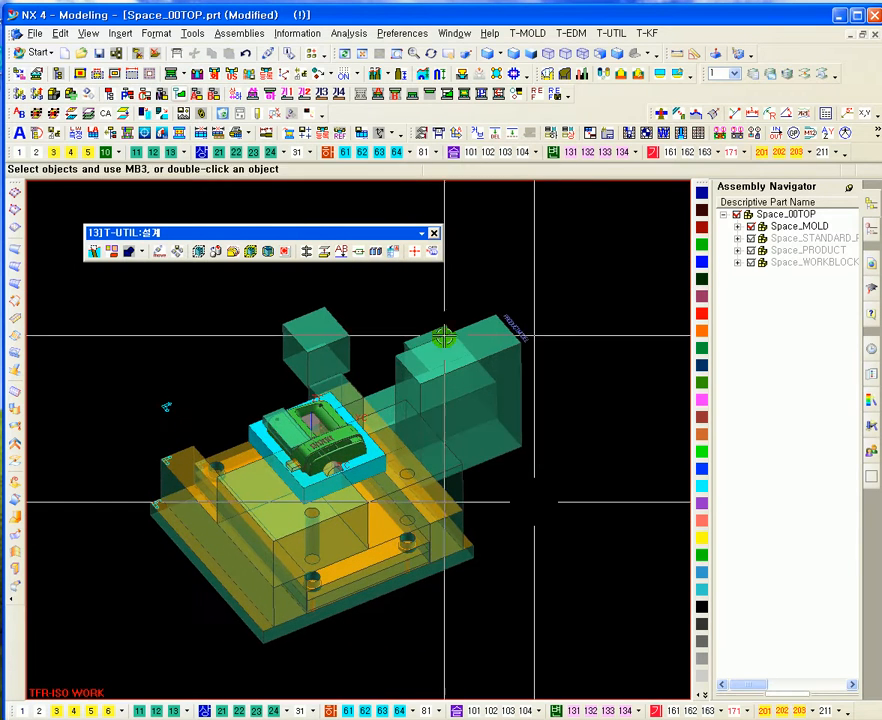
pyautogui.click(416, 254)
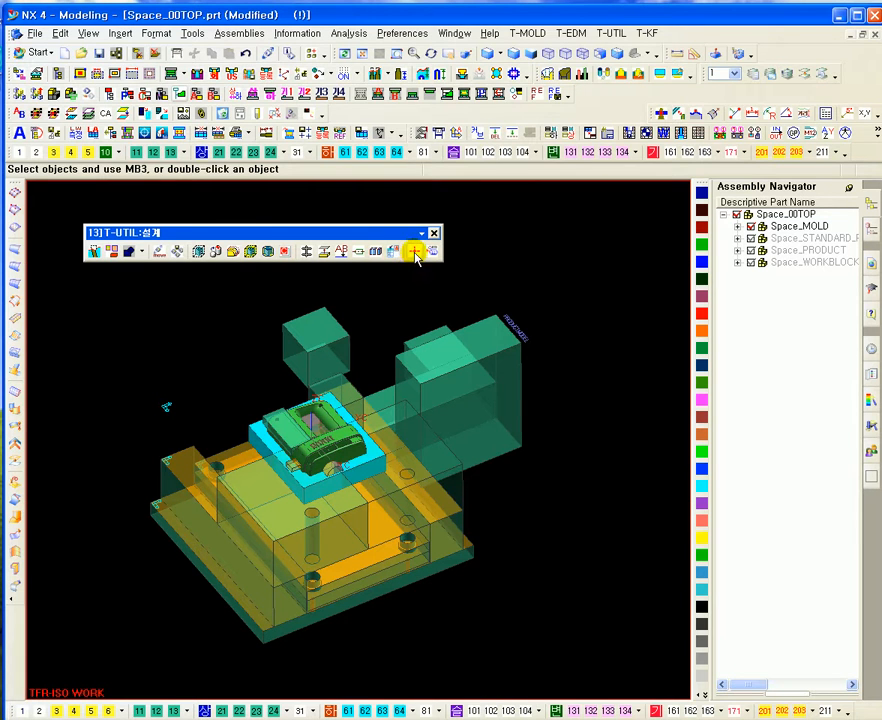
pyautogui.moveTo(571, 253); pyautogui.dragTo(561, 249)
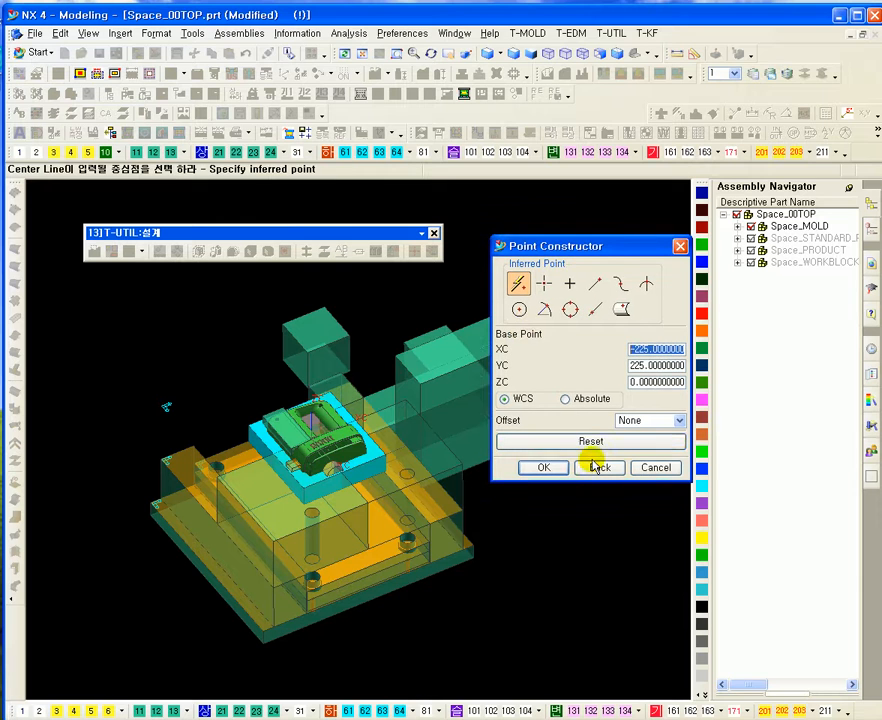
pyautogui.click(556, 467)
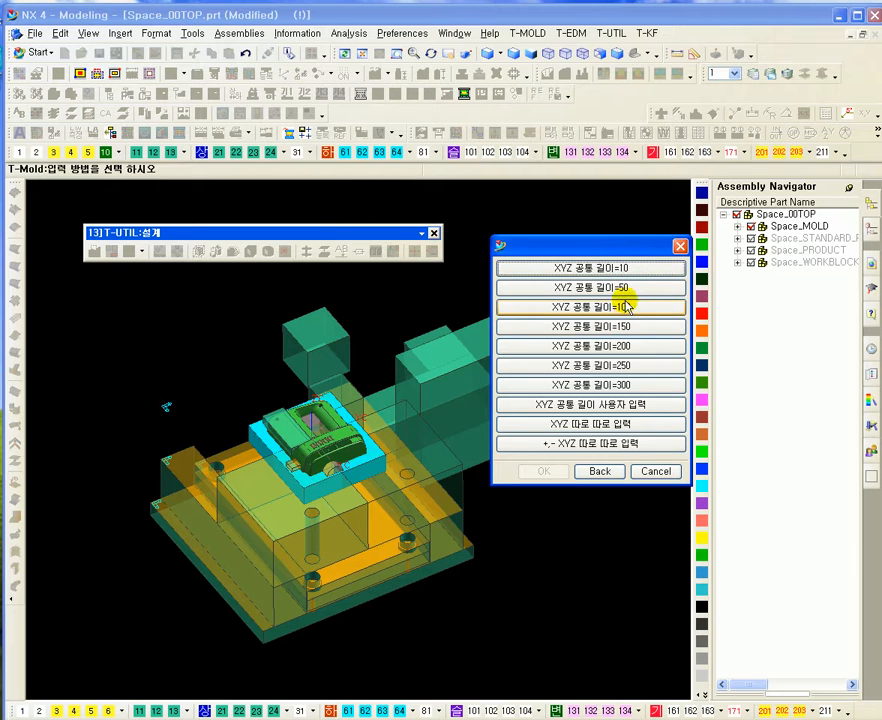
pyautogui.click(600, 405)
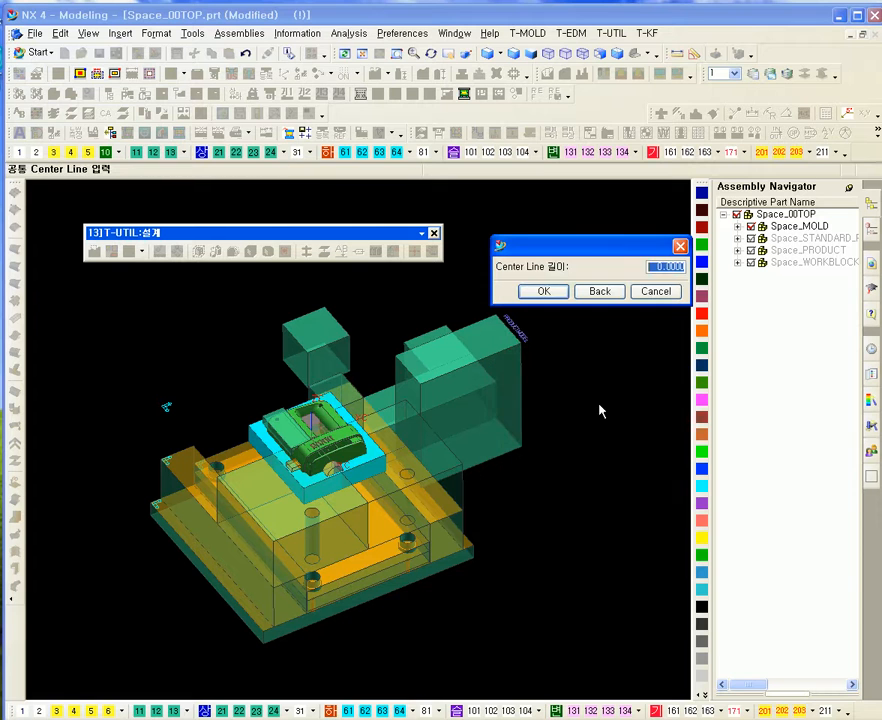
pyautogui.click(612, 291)
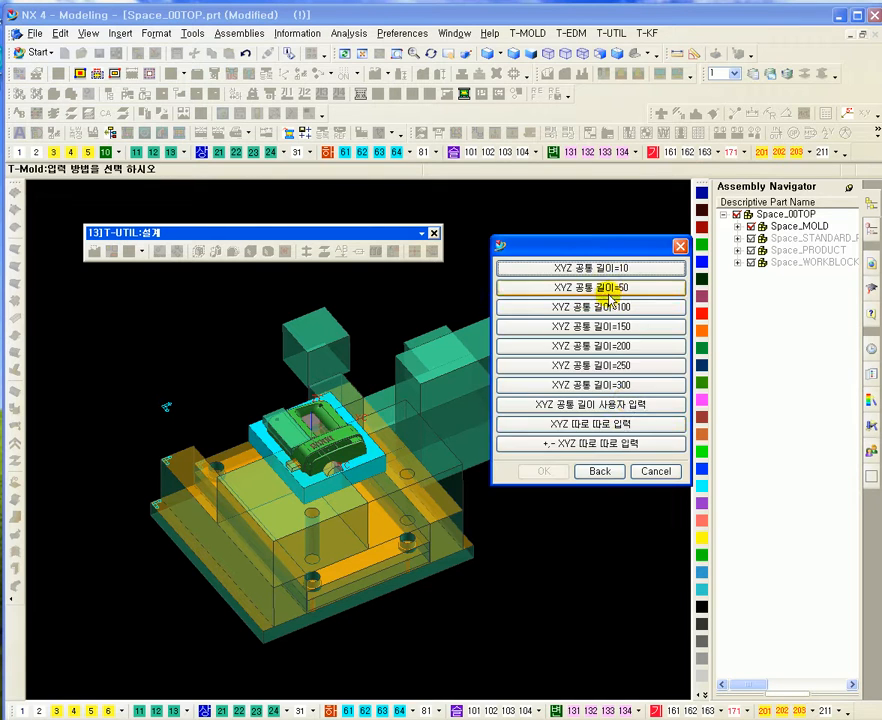
pyautogui.click(651, 470)
pyautogui.moveTo(504, 283); pyautogui.dragTo(536, 364, button='middle')
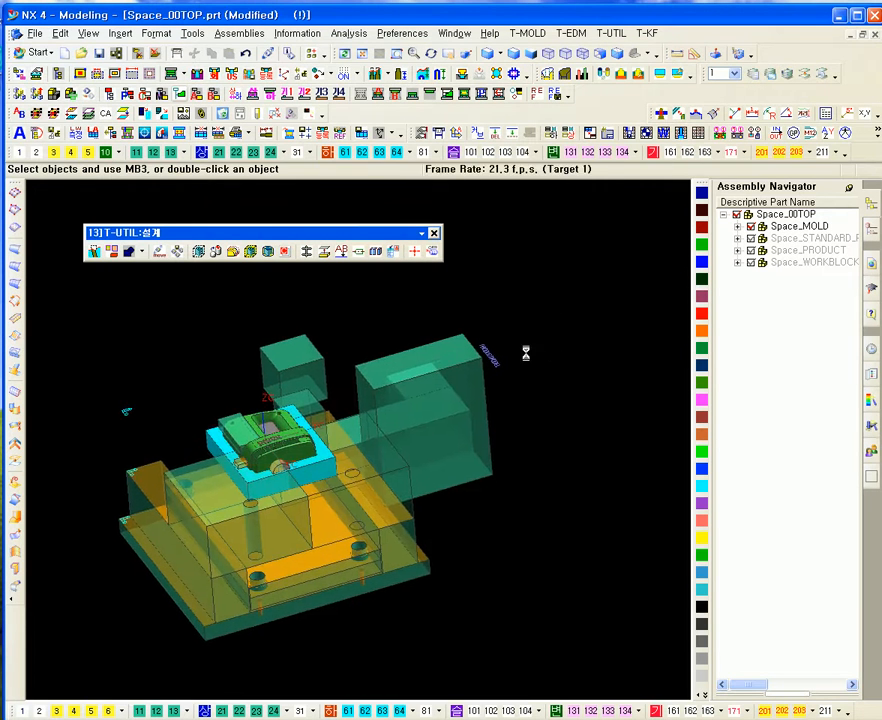
pyautogui.press('Home')
pyautogui.scroll(-3, 337, 476)
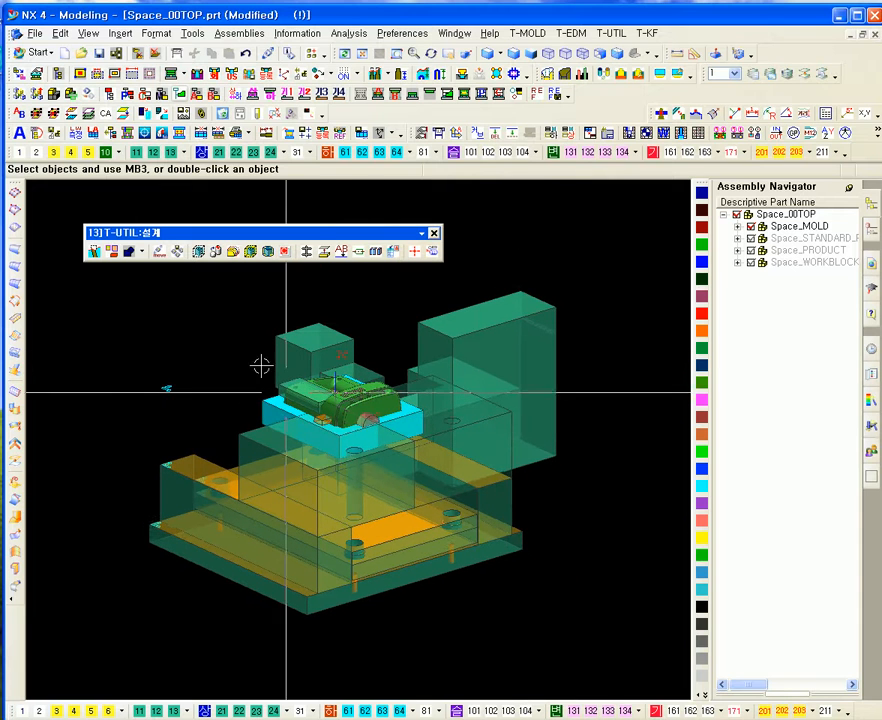
pyautogui.moveTo(141, 233); pyautogui.dragTo(146, 221)
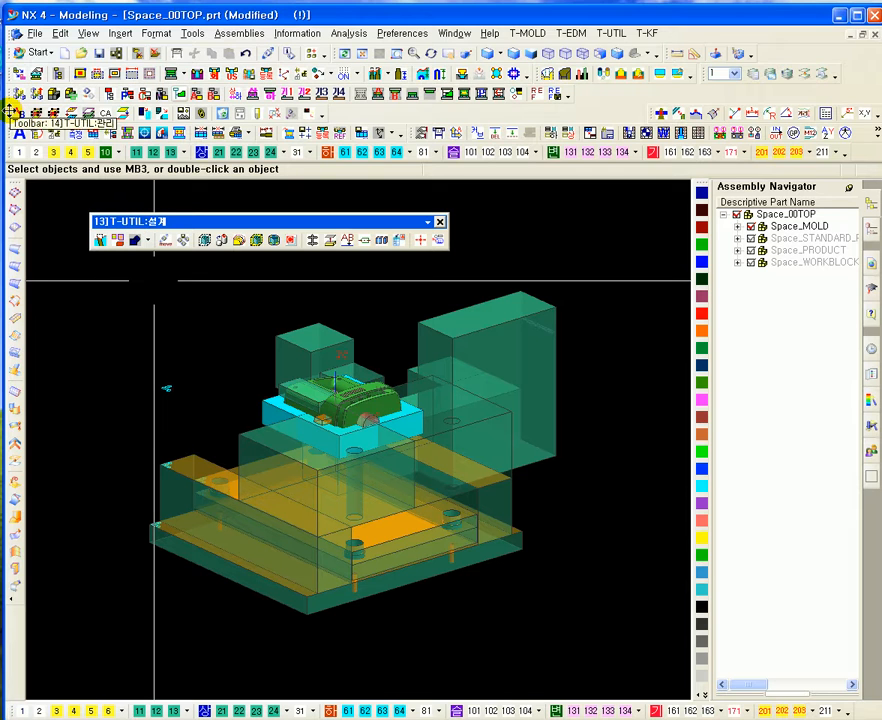
pyautogui.moveTo(8, 112); pyautogui.dragTo(178, 216)
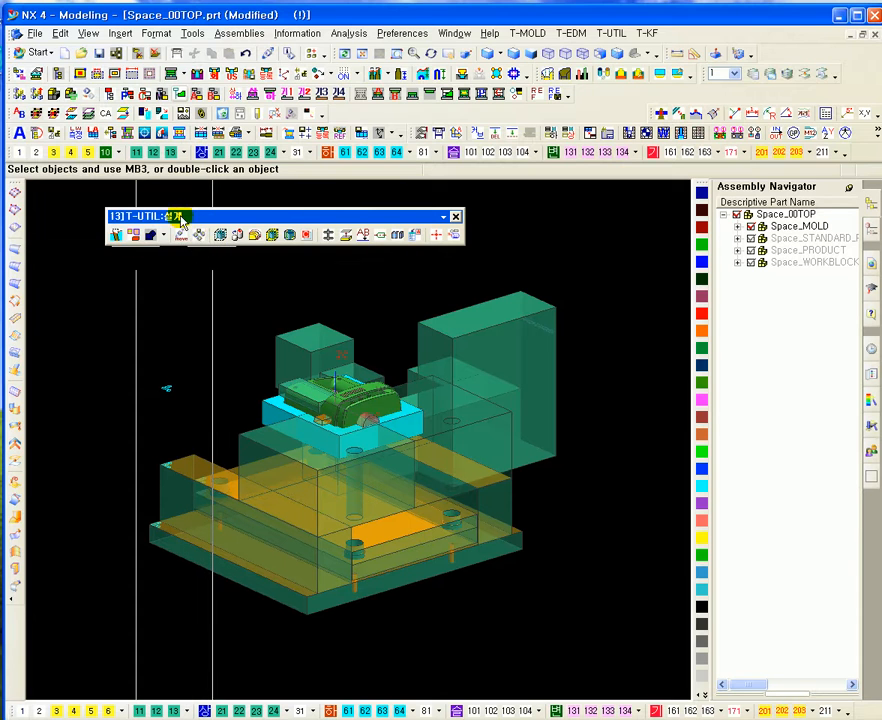
pyautogui.moveTo(176, 216); pyautogui.dragTo(201, 214)
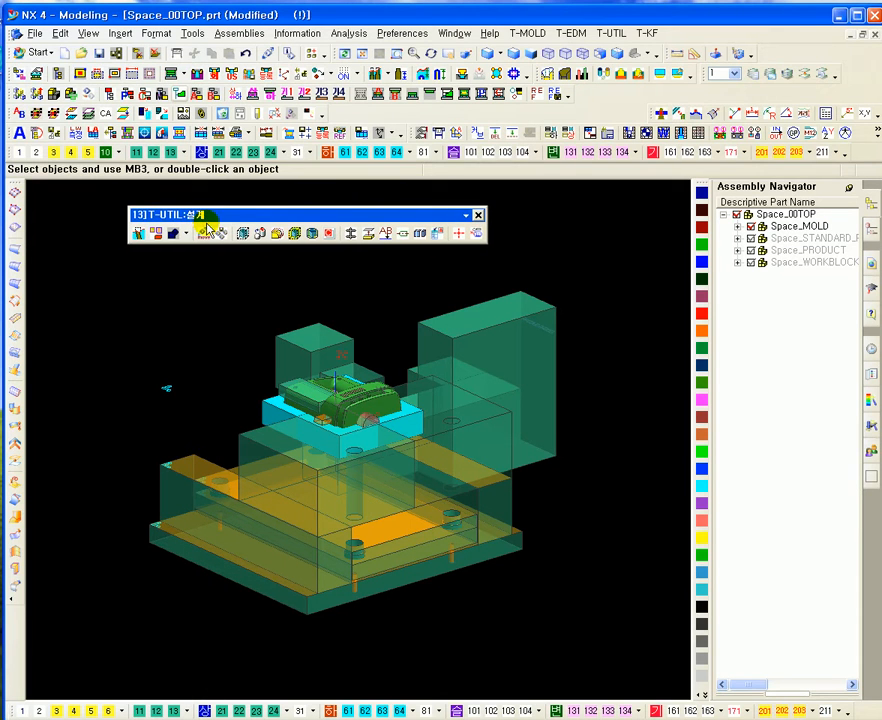